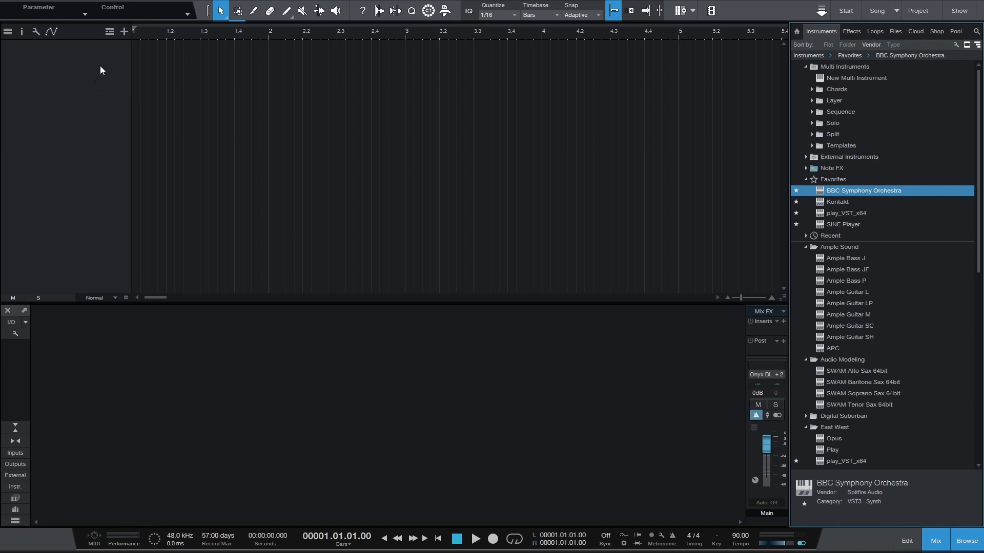
# Add a single folder track named Orchestra to the empty song
pyautogui.click(123, 32)
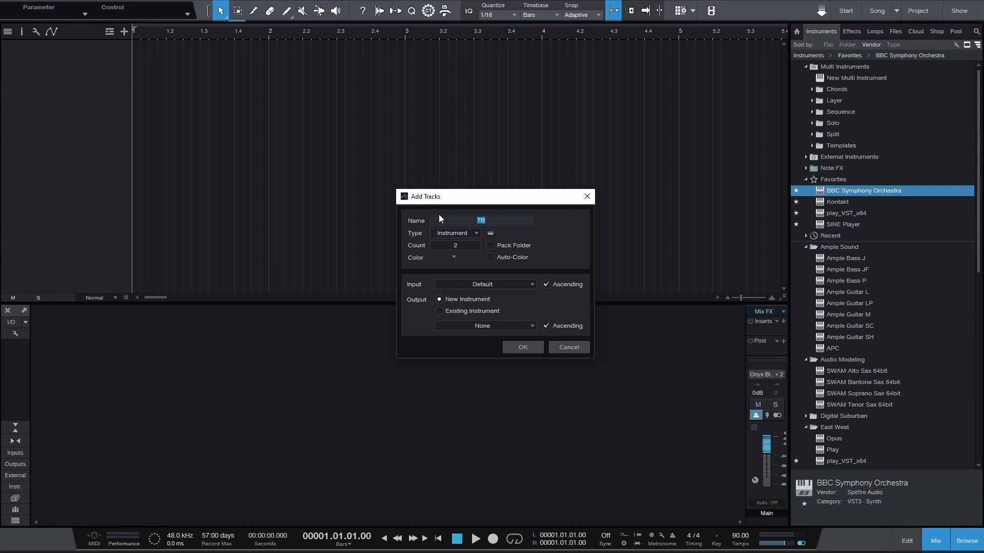
pyautogui.write('Orchestra')
pyautogui.click(450, 233)
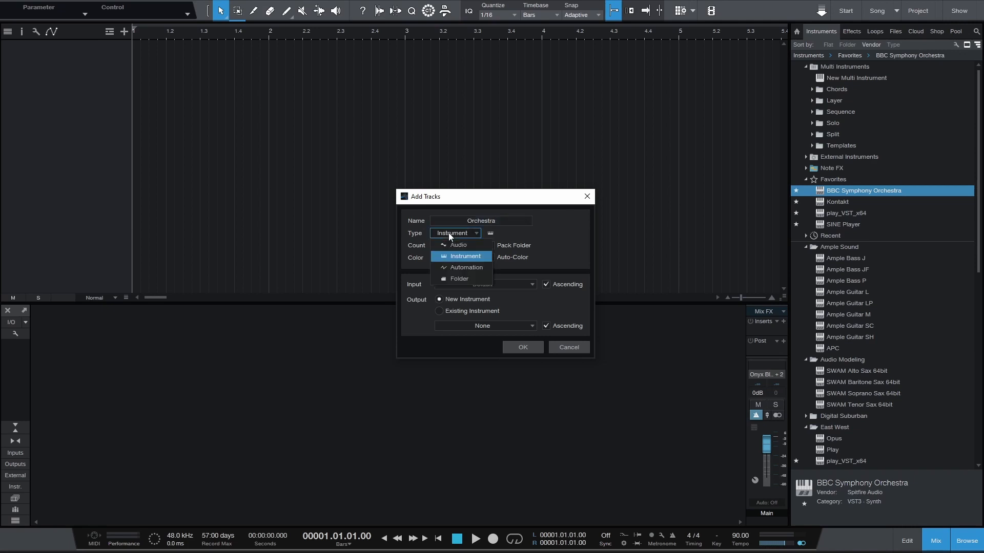
pyautogui.click(463, 279)
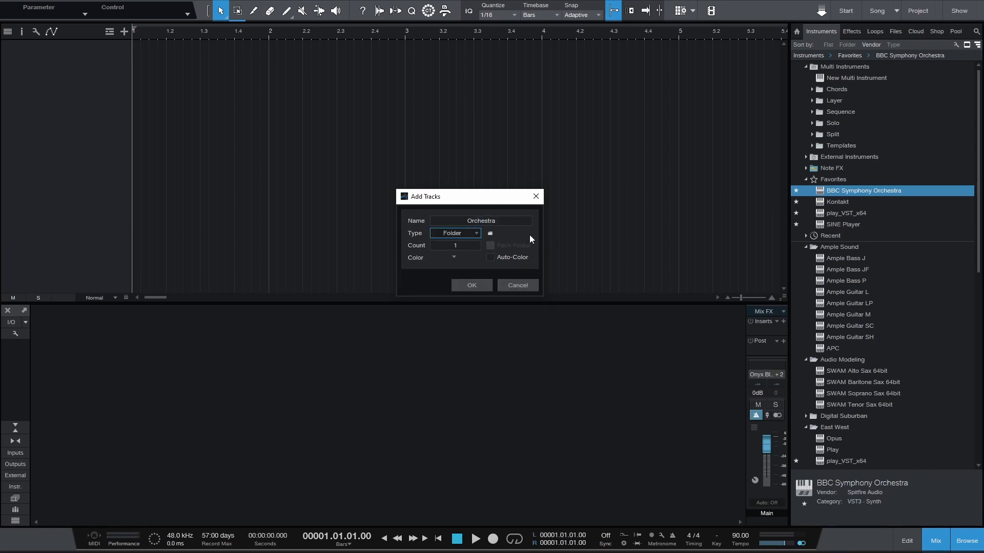
pyautogui.click(475, 284)
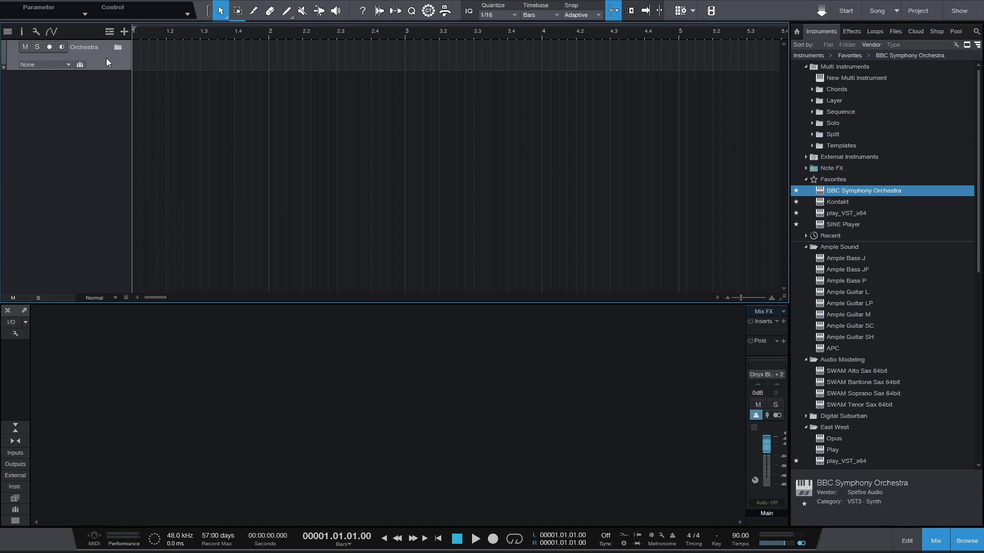
# Add six folder tracks named Woodwinds inside the Orchestra folder
pyautogui.click(124, 32)
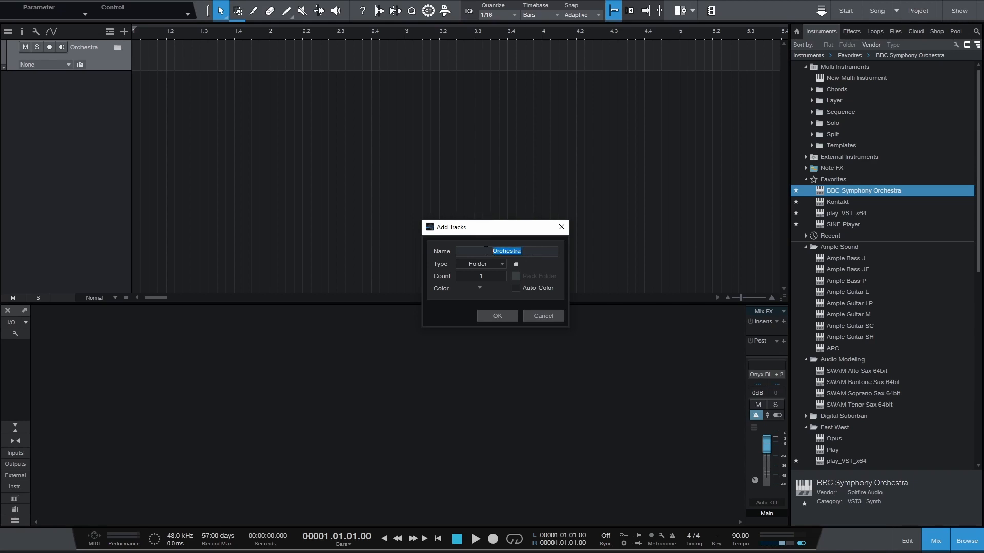
pyautogui.write('Woodwinds')
pyautogui.scroll(-3, 490, 275)
pyautogui.click(510, 315)
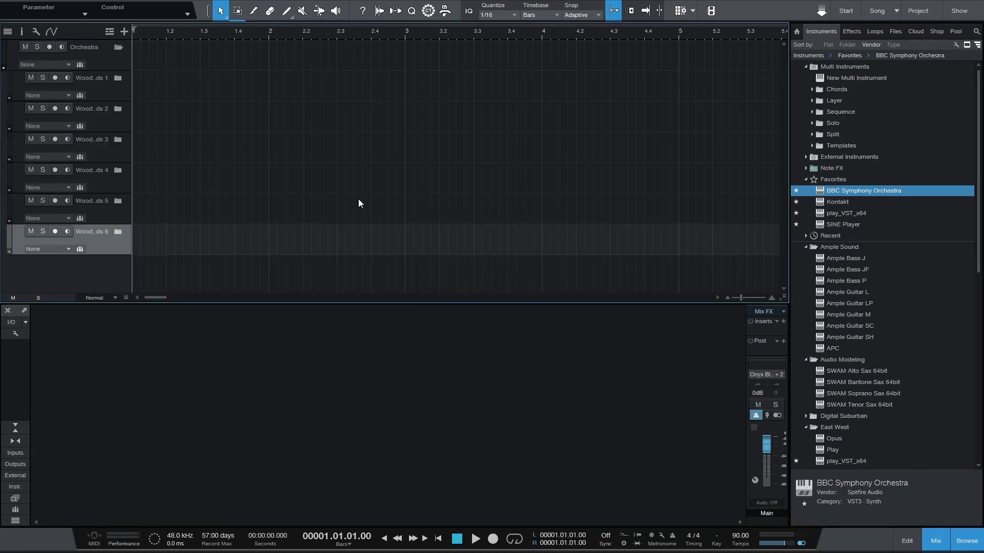
# Rename the first two subfolders of Orchestra as Woodwinds and Brass
pyautogui.doubleClick(91, 79)
pyautogui.doubleClick(106, 78)
pyautogui.click(106, 78)
pyautogui.press('Return')
pyautogui.write('Brass')
# Rename the third and fourth subfolders of Orchestra as Percussion and Cinematic Perc
pyautogui.doubleClick(92, 141)
pyautogui.write('Percussion')
pyautogui.doubleClick(87, 170)
pyautogui.write('Cinematic Pe')
# Rename the last two subfolders of Orchestra as Choir and Strings
pyautogui.doubleClick(89, 201)
pyautogui.write('Choir')
pyautogui.doubleClick(97, 231)
pyautogui.write('Strings')
pyautogui.hscroll(1, 328, 163)
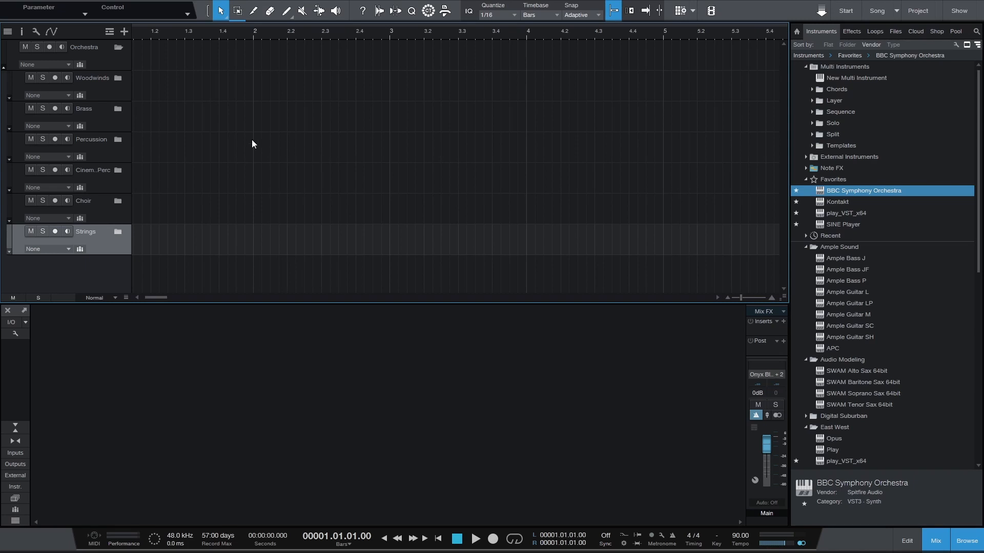
pyautogui.hscroll(-1, 153, 115)
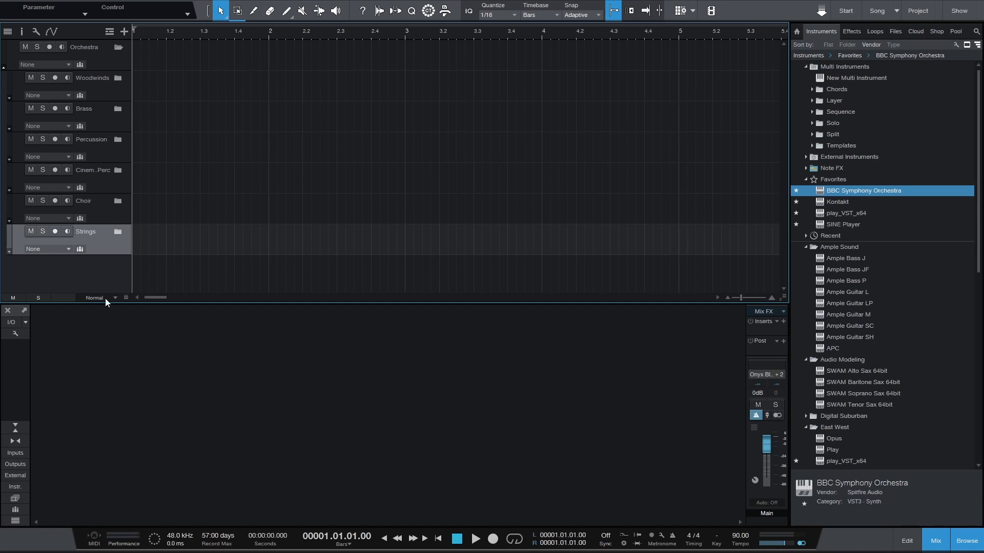
# Add six instrument tracks named Picc BBC inside the Woodwinds folder
pyautogui.click(102, 92)
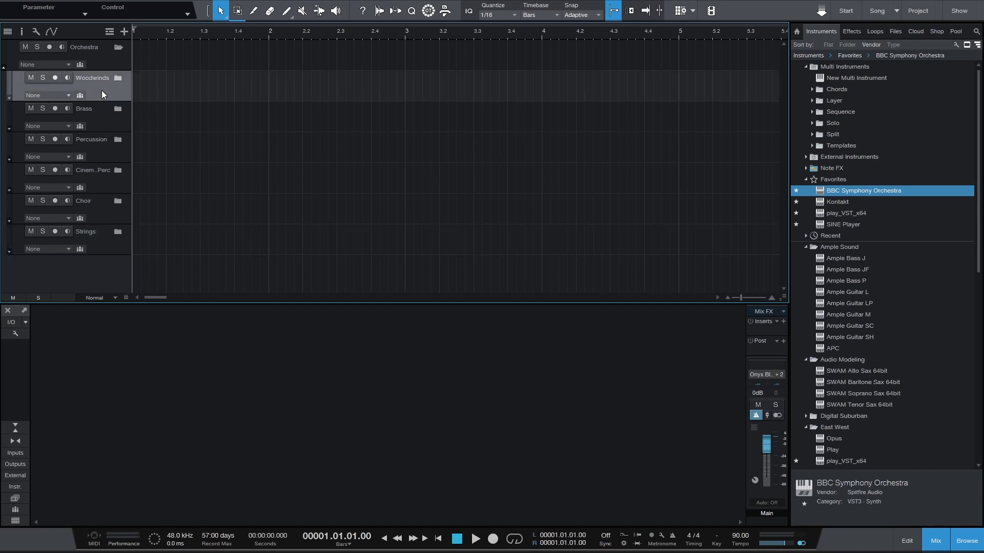
pyautogui.click(124, 32)
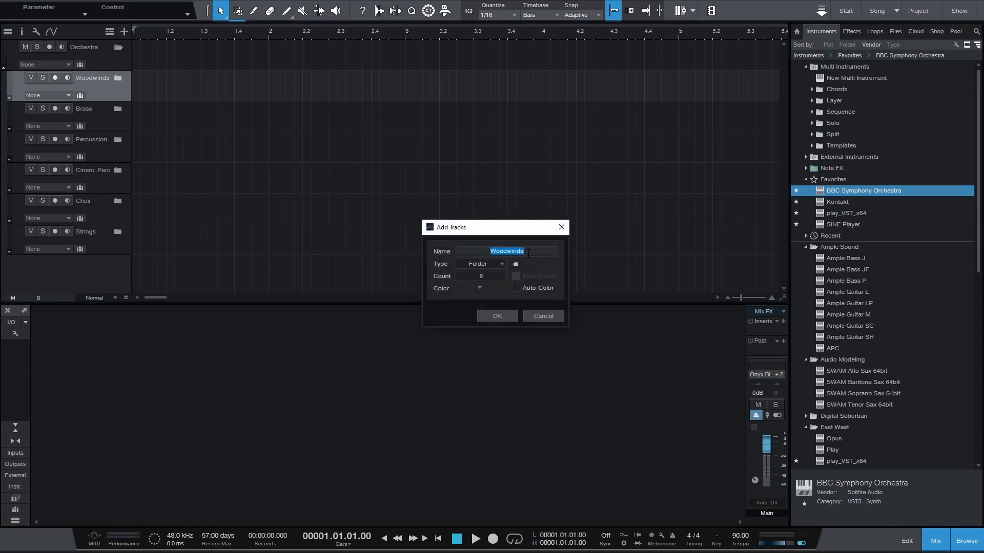
pyautogui.write('Piccolo')
pyautogui.press('BackSpace')
pyautogui.press('BackSpace')
pyautogui.press('BackSpace')
pyautogui.press('BackSpace')
pyautogui.write('BBC')
pyautogui.click(495, 266)
pyautogui.click(496, 287)
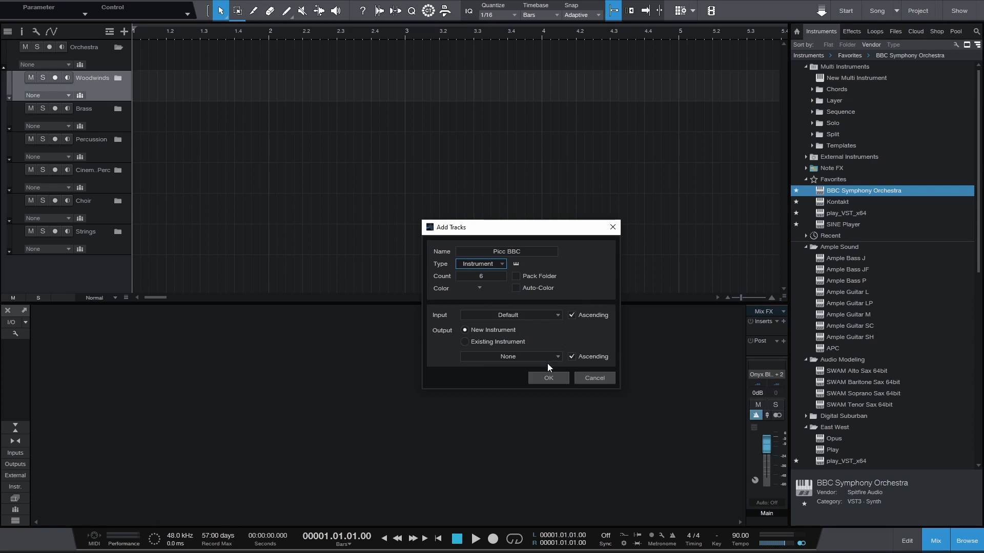
pyautogui.click(549, 377)
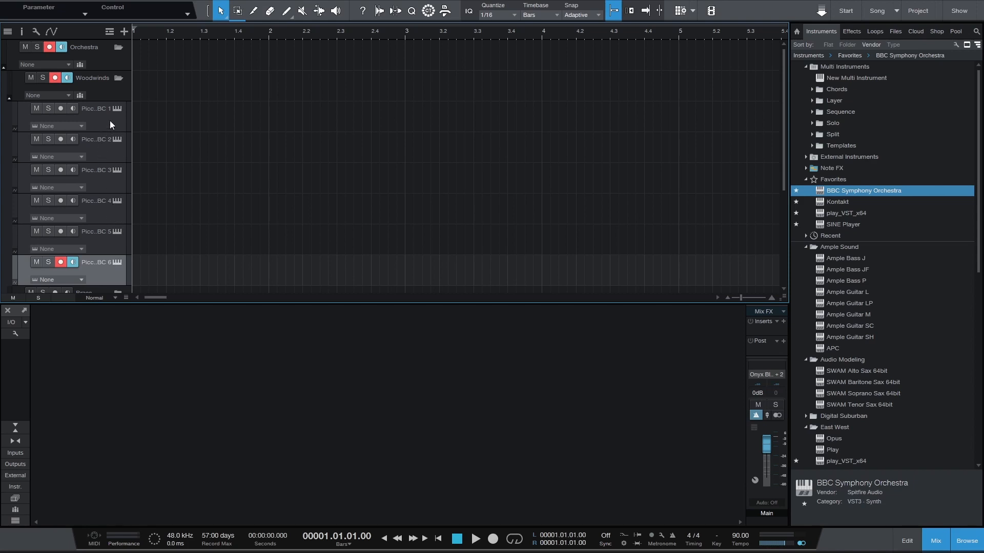
# Rename the first two woodwind instrument tracks as Picc BBC and Flute BBC
pyautogui.doubleClick(101, 109)
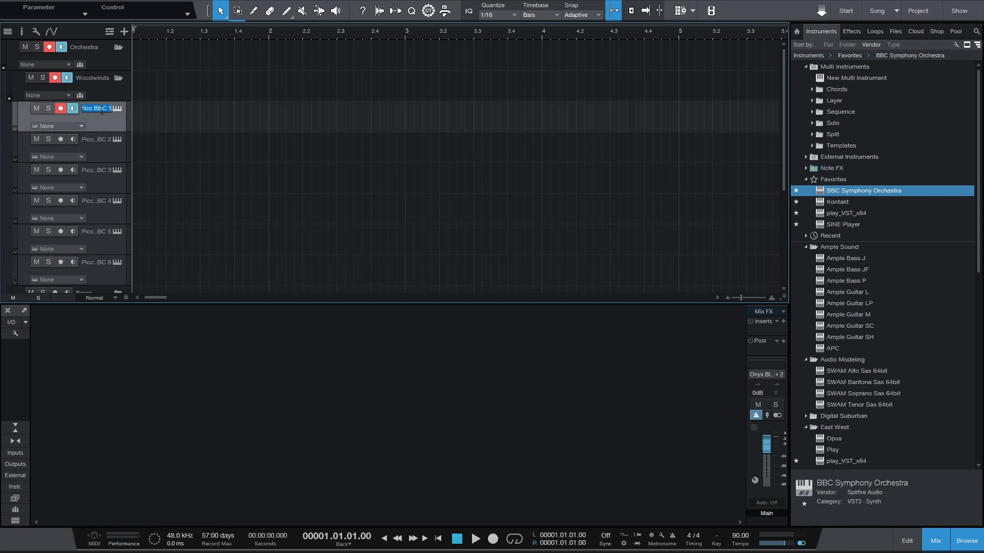
pyautogui.moveTo(107, 107); pyautogui.dragTo(112, 107)
pyautogui.click(97, 140)
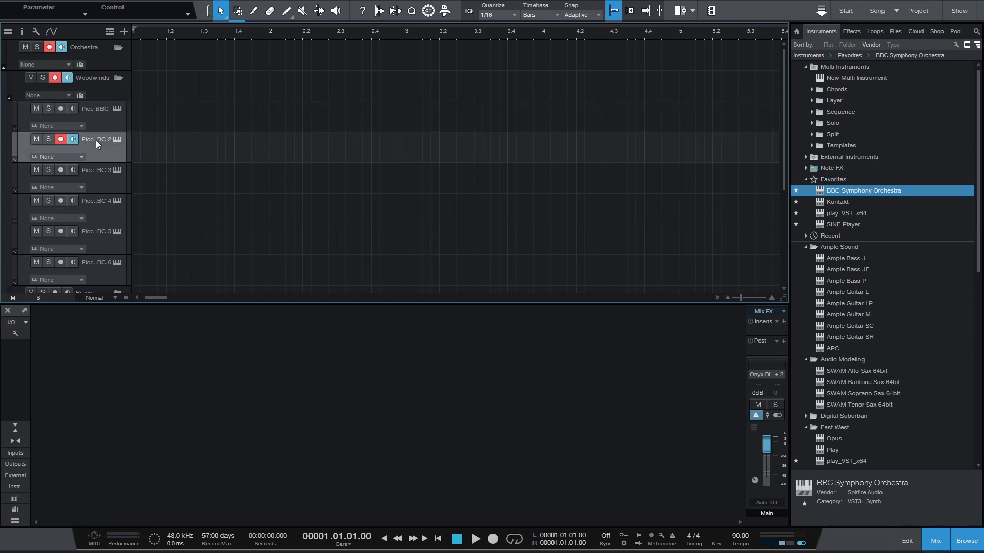
pyautogui.doubleClick(96, 140)
pyautogui.moveTo(95, 139); pyautogui.dragTo(109, 139)
pyautogui.click(86, 136)
pyautogui.moveTo(113, 140); pyautogui.dragTo(84, 138)
pyautogui.click(110, 140)
pyautogui.doubleClick(100, 138)
pyautogui.click(102, 137)
pyautogui.press('BackSpace')
pyautogui.write('lute BBC')
# Rename the third and fourth woodwind tracks as Flutes a3 BBC and Clar BBC
pyautogui.doubleClick(91, 171)
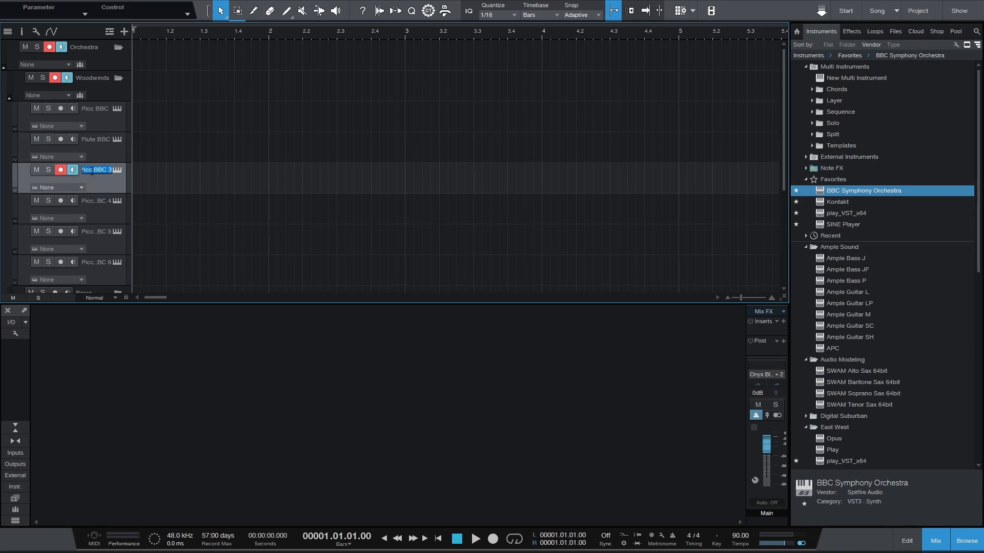
pyautogui.write('Flutes')
pyautogui.write(' a')
pyautogui.write('3 BBC')
pyautogui.doubleClick(94, 204)
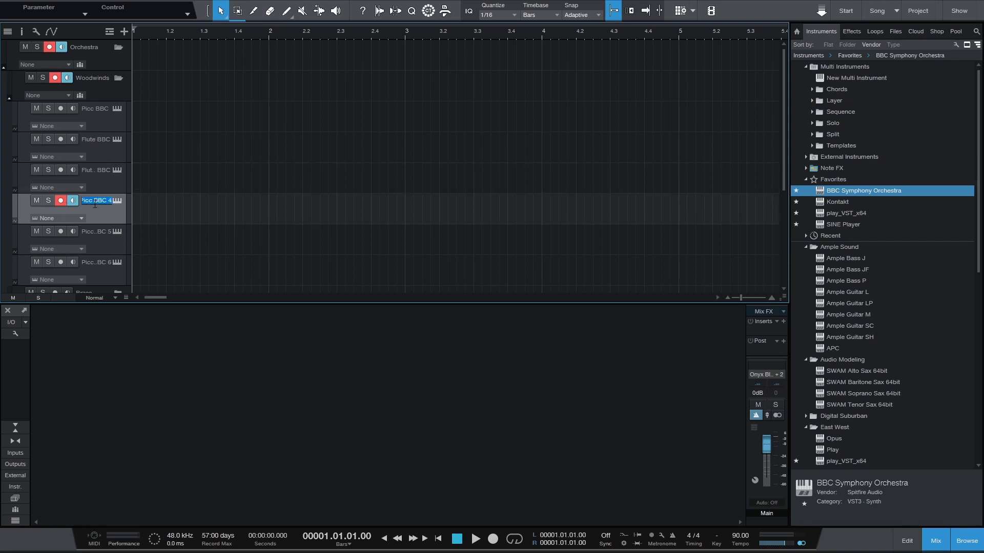
pyautogui.write('Clarinet')
pyautogui.press('BackSpace')
pyautogui.press('BackSpace')
pyautogui.press('BackSpace')
pyautogui.press('BackSpace')
pyautogui.press('BackSpace')
pyautogui.write('BBC')
# Rename the fifth and sixth woodwind tracks as Clar a3 BBC and Oboe BBC
pyautogui.doubleClick(98, 232)
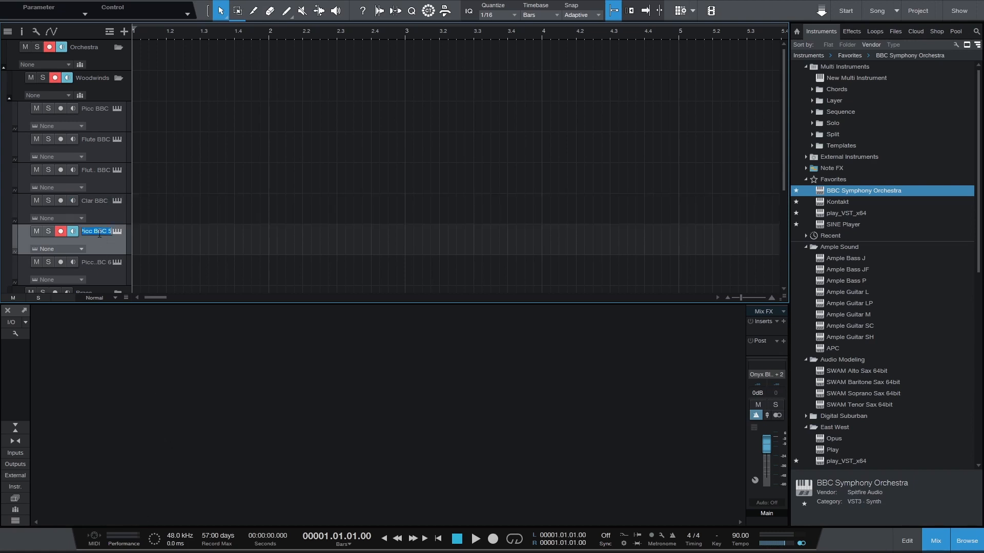
pyautogui.write('Clar')
pyautogui.write(' a3')
pyautogui.write(' BBC')
pyautogui.click(97, 264)
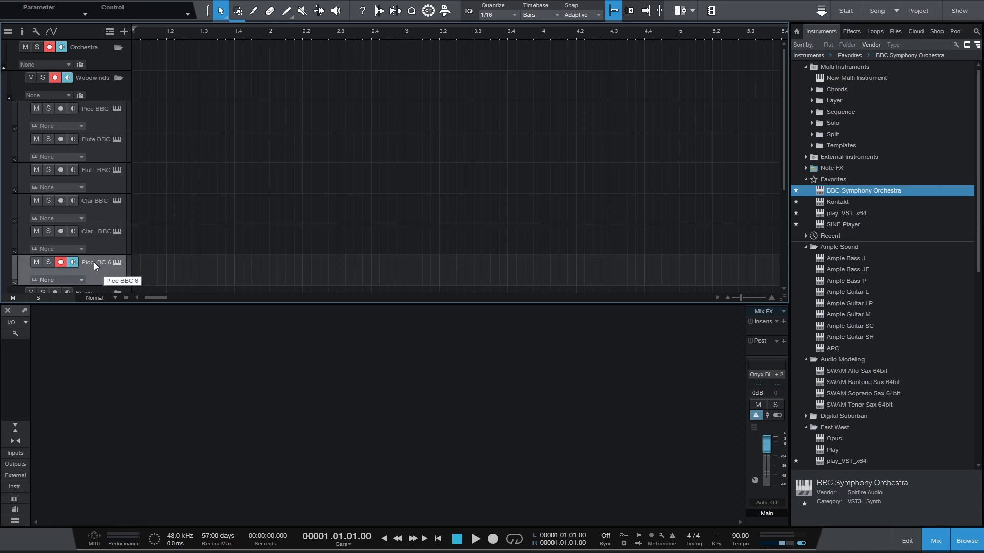
pyautogui.doubleClick(93, 262)
pyautogui.hotkey('ctrl', 'a')
pyautogui.write('Oboe BBC')
# Assign BBC Symphony Orchestra to the Picc BBC track and load its Woodwinds: Piccolo preset
pyautogui.moveTo(820, 194); pyautogui.dragTo(97, 116)
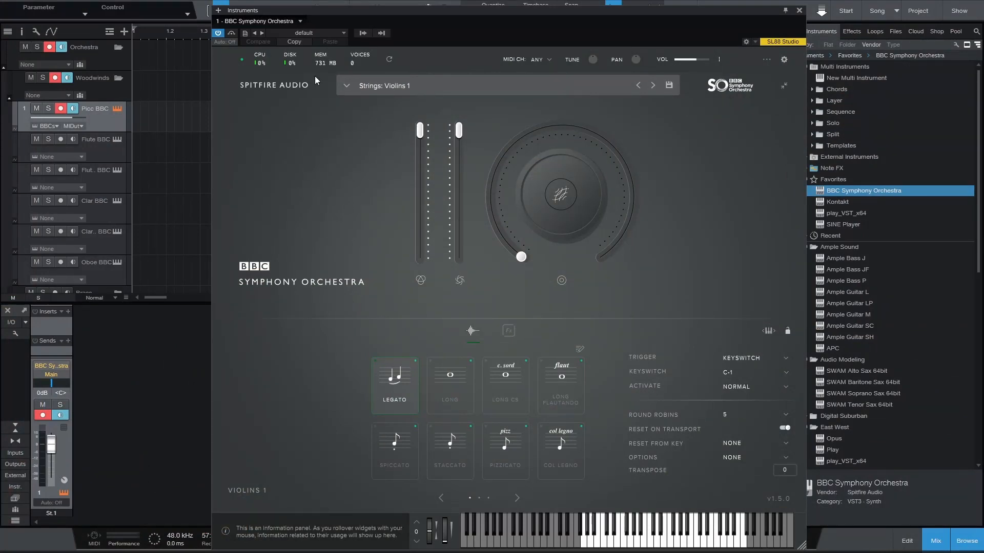
pyautogui.click(398, 88)
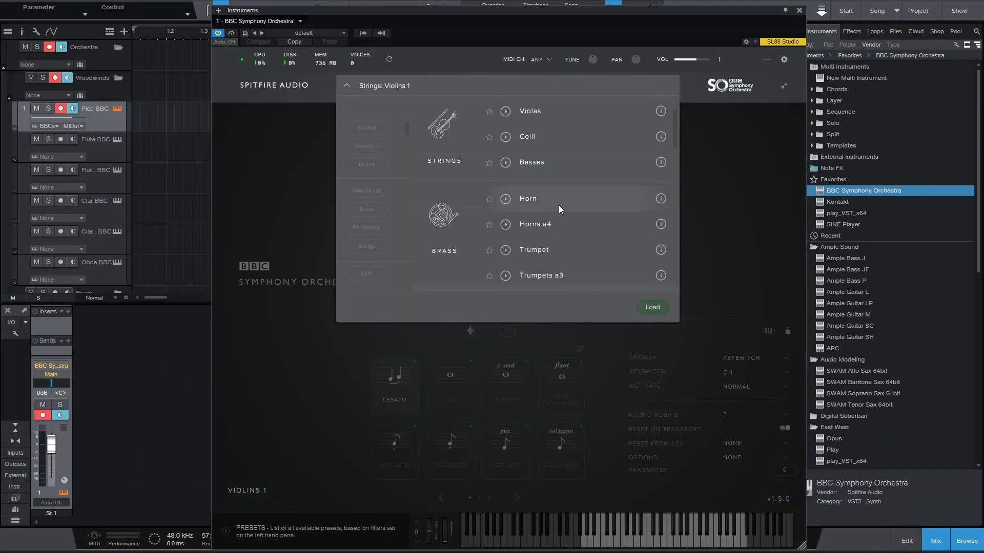
pyautogui.scroll(-10, 559, 205)
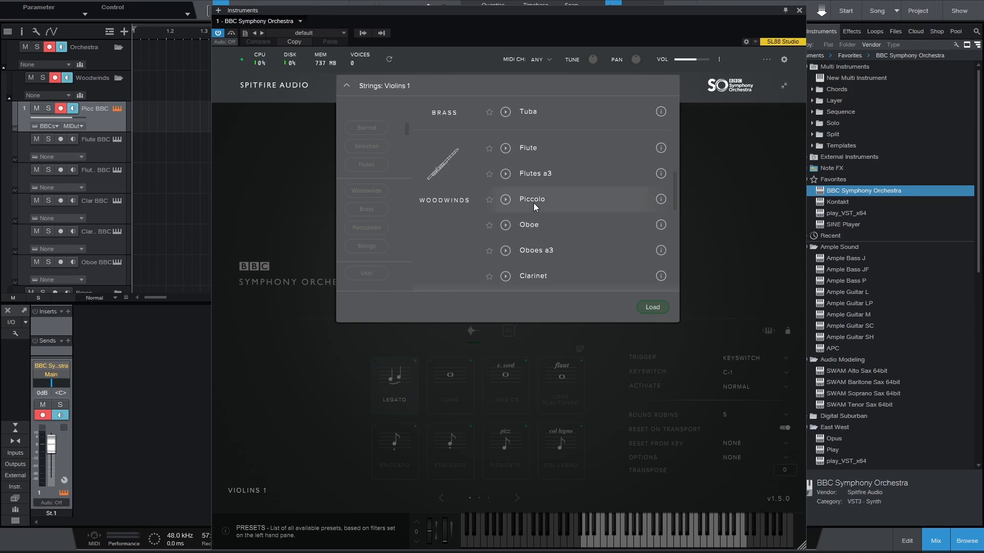
pyautogui.click(652, 307)
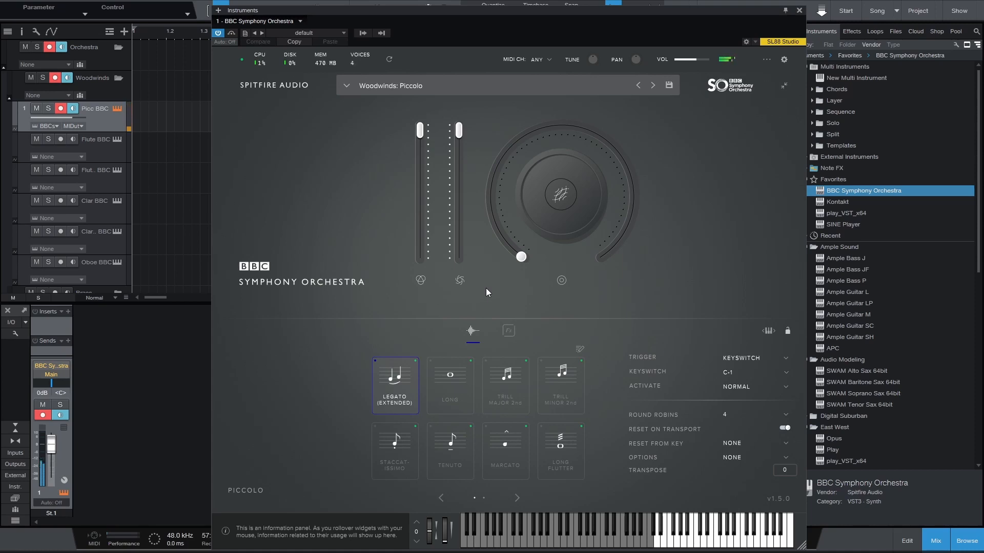
pyautogui.click(799, 11)
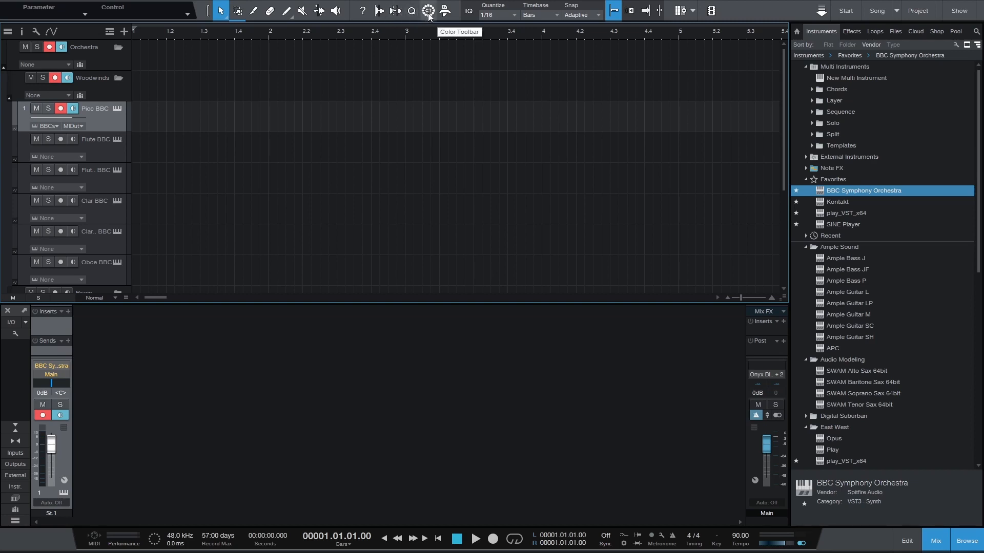
# Colour all six woodwind instrument tracks, from Picc BBC to Oboe BBC, pale green
pyautogui.click(15, 123)
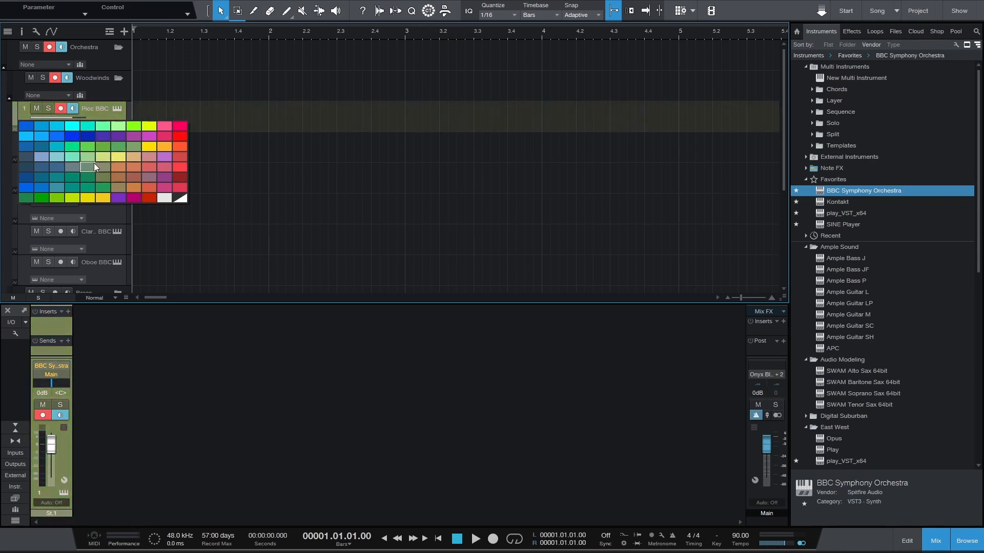
pyautogui.click(21, 115)
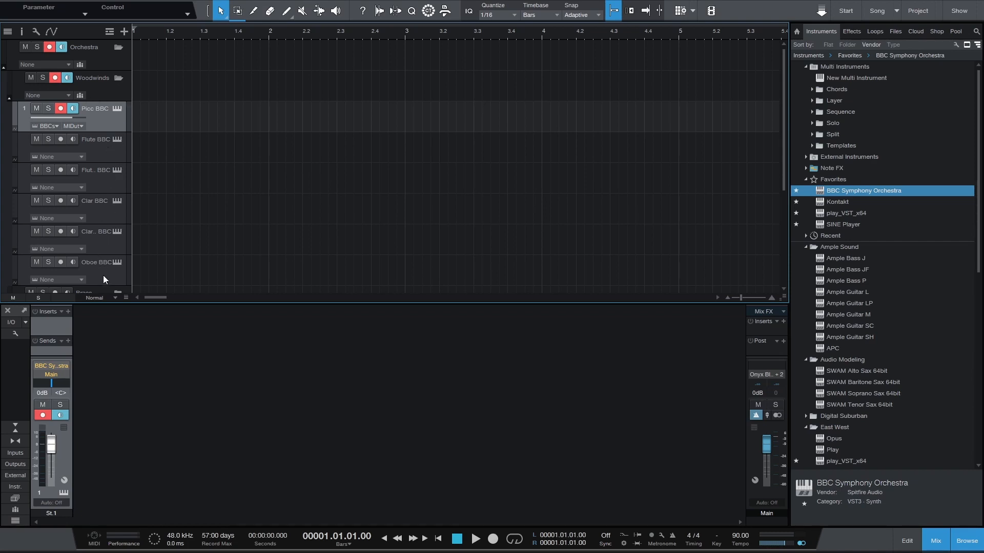
pyautogui.scroll(-1, 177, 149)
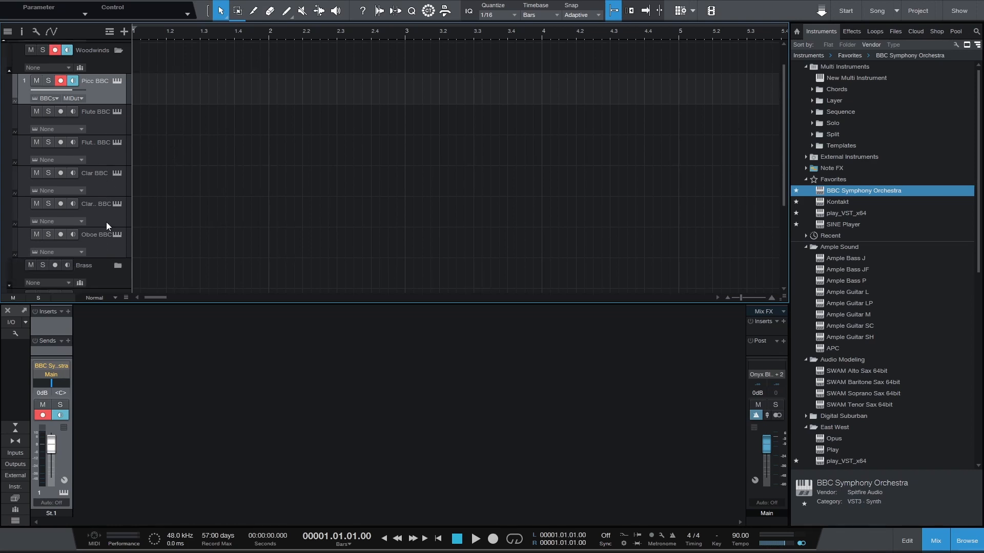
pyautogui.keyDown('shift'); pyautogui.click(109, 249); pyautogui.keyUp('shift')
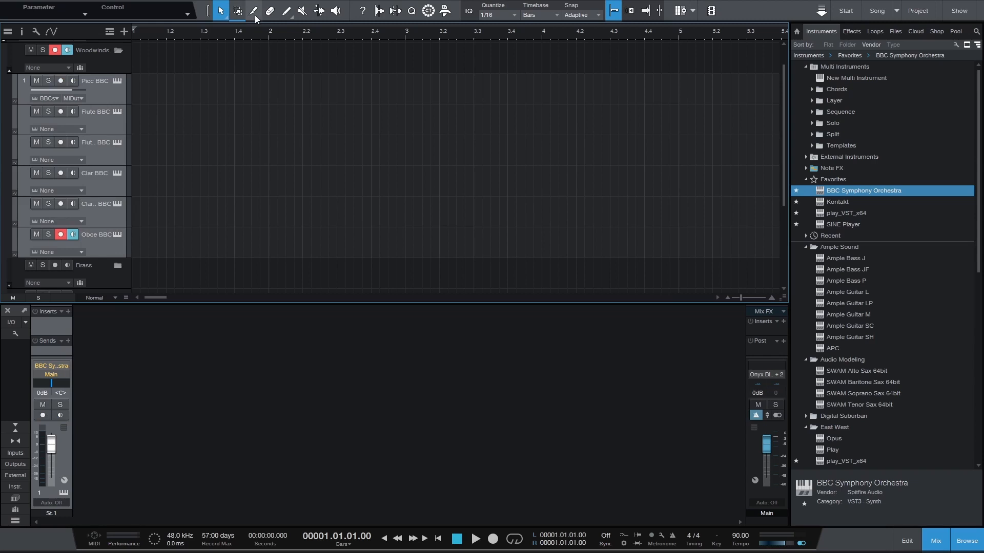
pyautogui.click(429, 12)
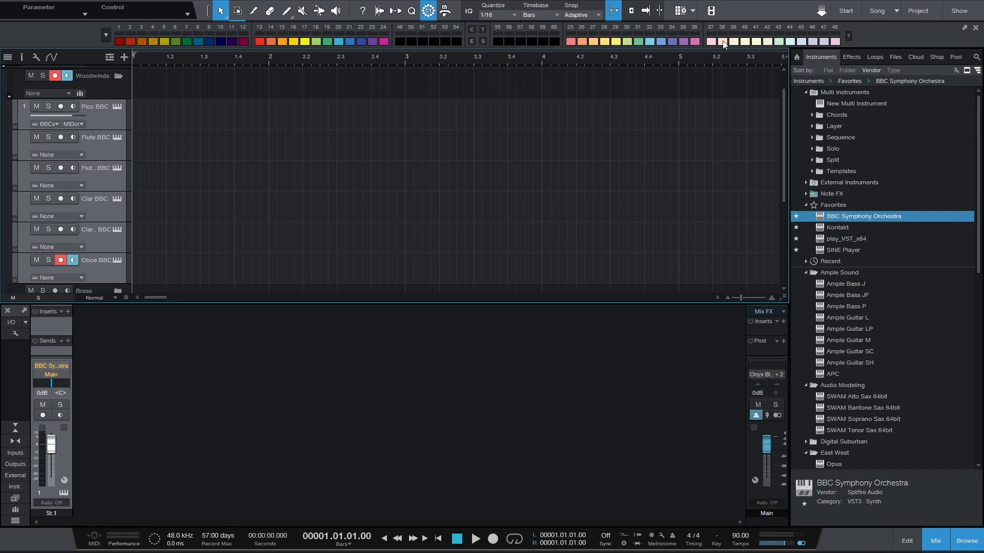
pyautogui.click(779, 41)
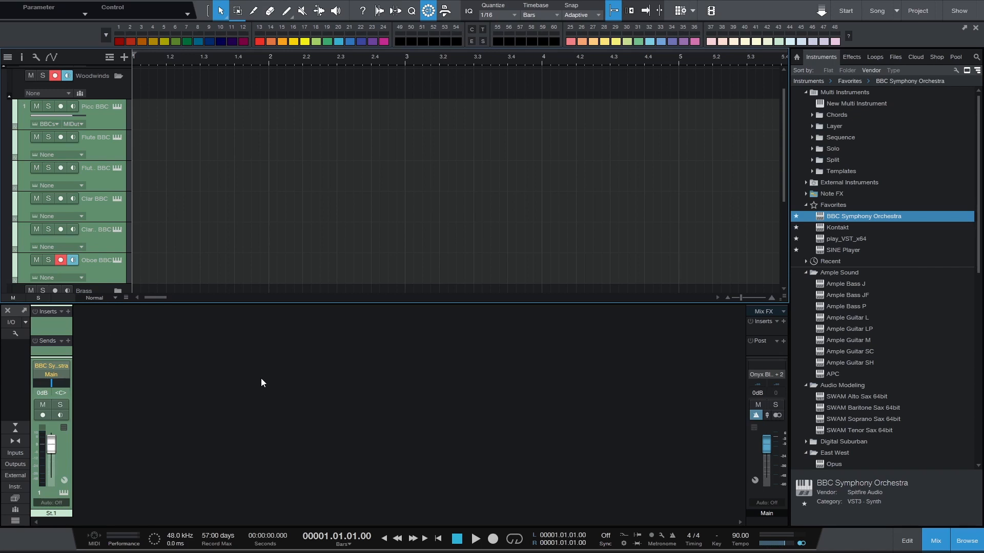
# Rename the piccolo instrument's mixer channel as Picc BBC
pyautogui.click(115, 113)
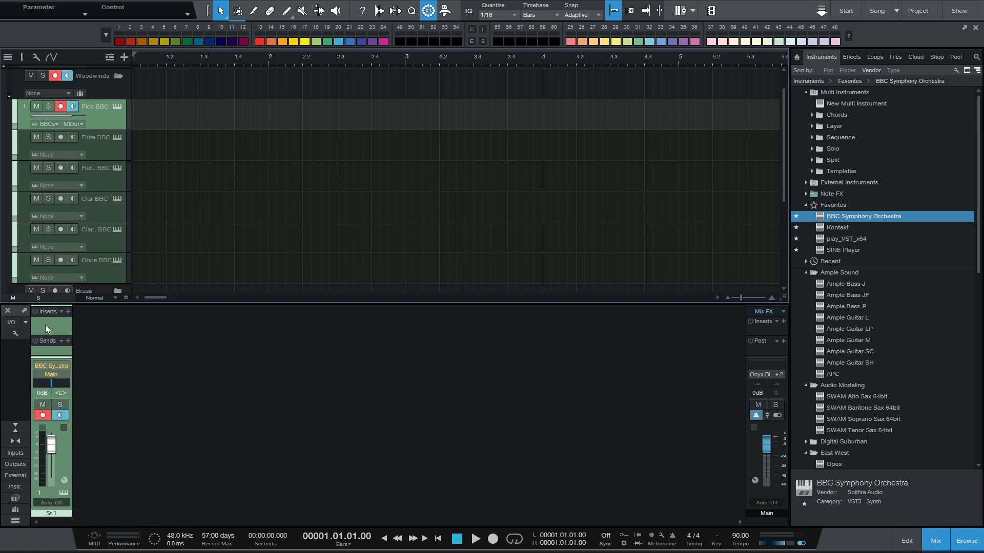
pyautogui.doubleClick(57, 514)
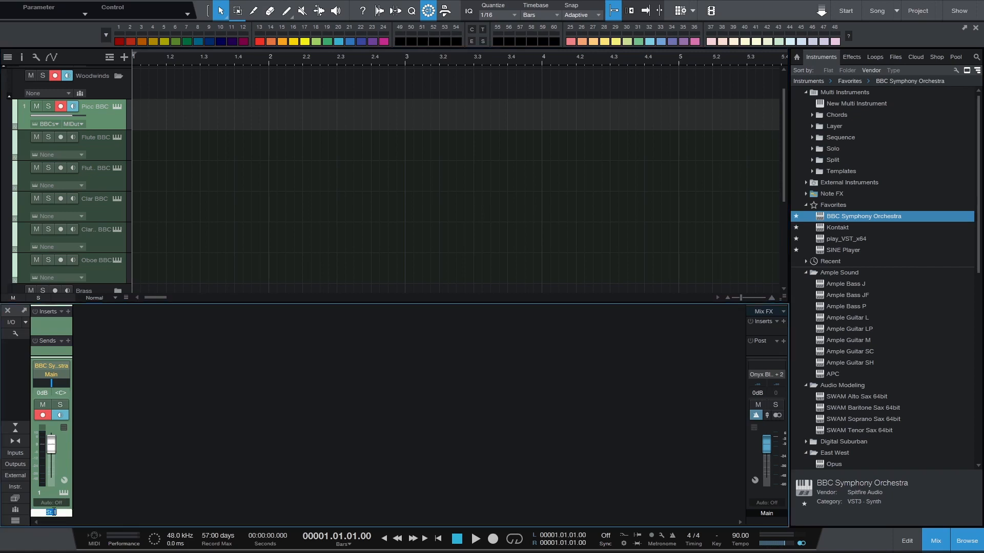
pyautogui.write('Picc BBC')
pyautogui.press('Return')
# Add a bus channel to the mixer, name it Woodwinds and colour it red
pyautogui.rightClick(105, 357)
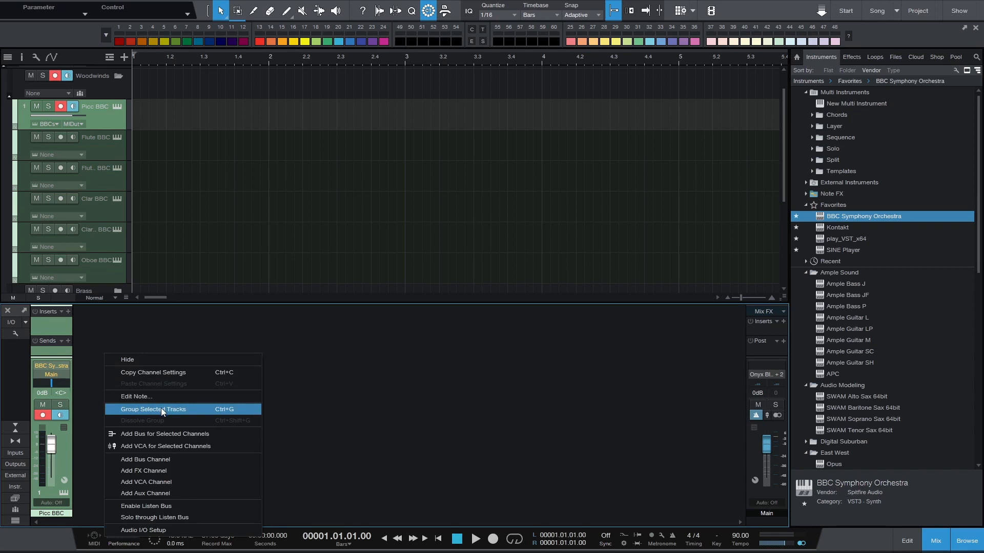
pyautogui.click(167, 459)
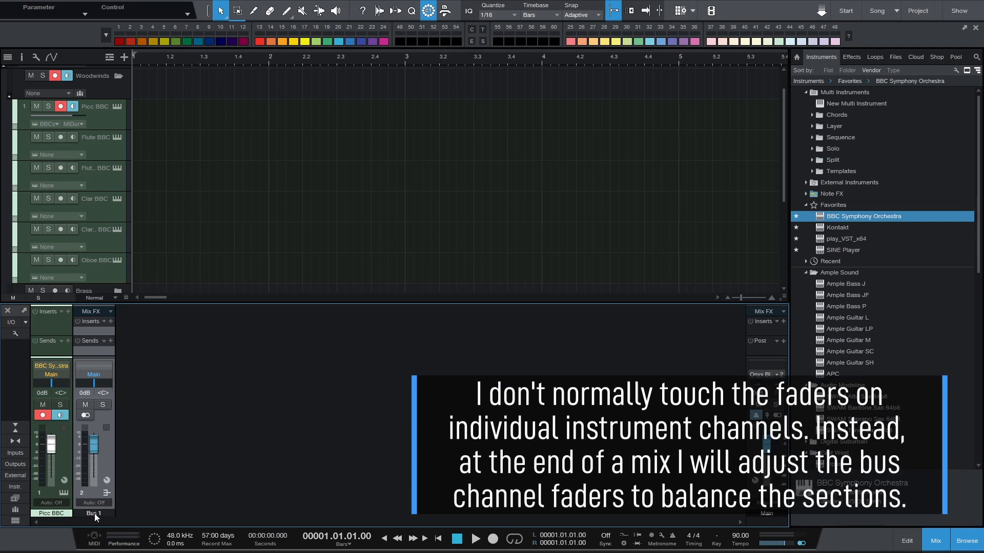
pyautogui.doubleClick(95, 513)
pyautogui.write('Woodwinds')
pyautogui.press('Return')
pyautogui.click(97, 515)
pyautogui.click(277, 521)
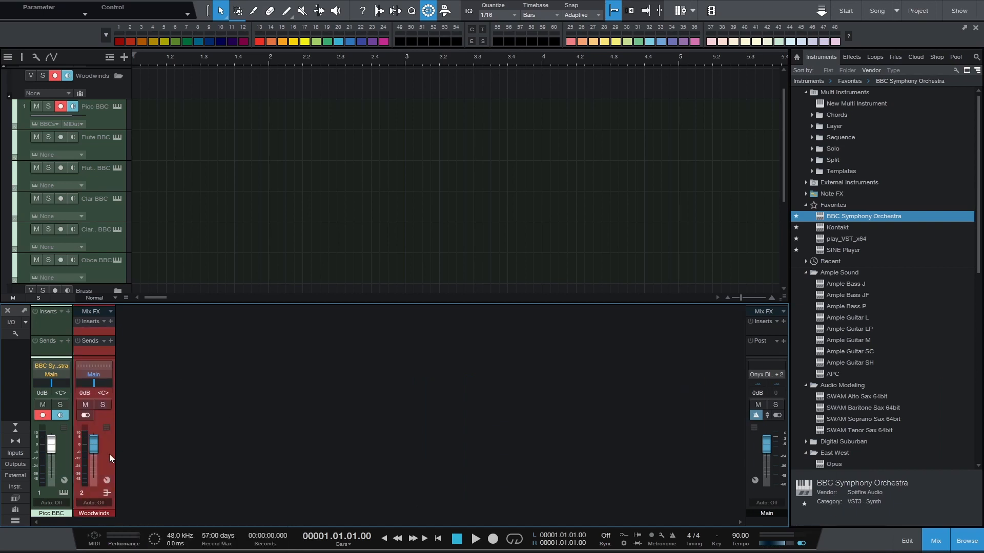
# Add a bus channel to the mixer and name it Brass
pyautogui.rightClick(109, 453)
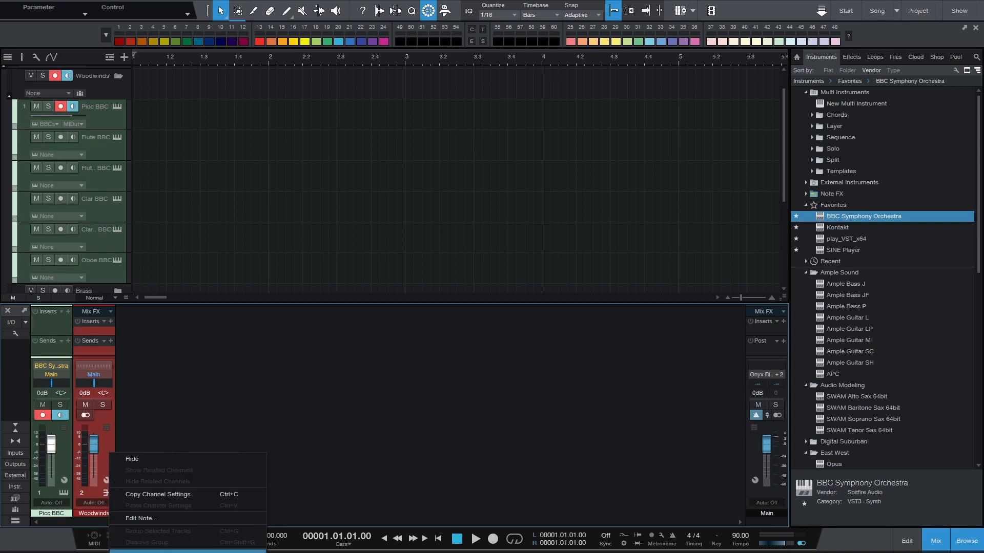
pyautogui.click(133, 551)
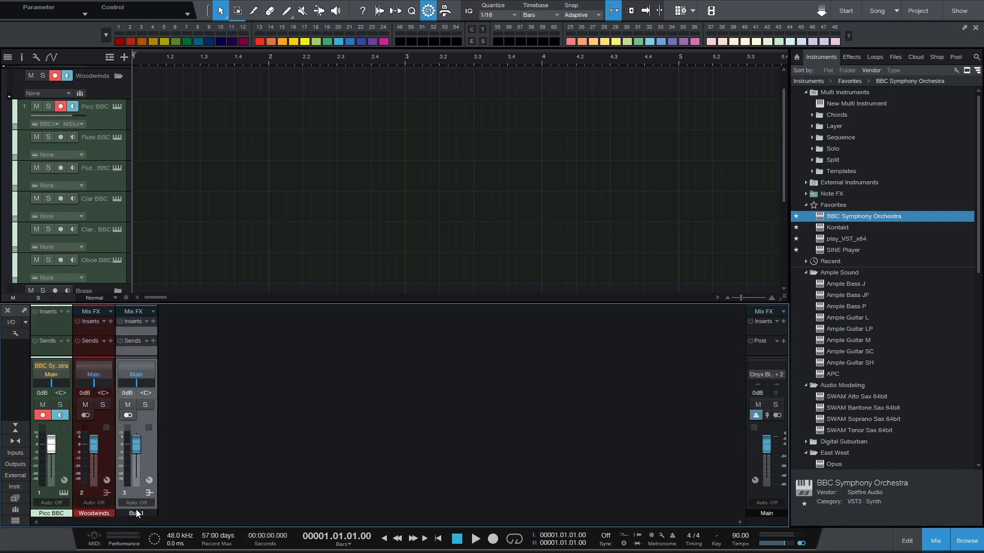
pyautogui.doubleClick(139, 512)
pyautogui.write('Brass')
pyautogui.press('Return')
# Add another bus channel to the mixer and name it Percussion
pyautogui.rightClick(194, 440)
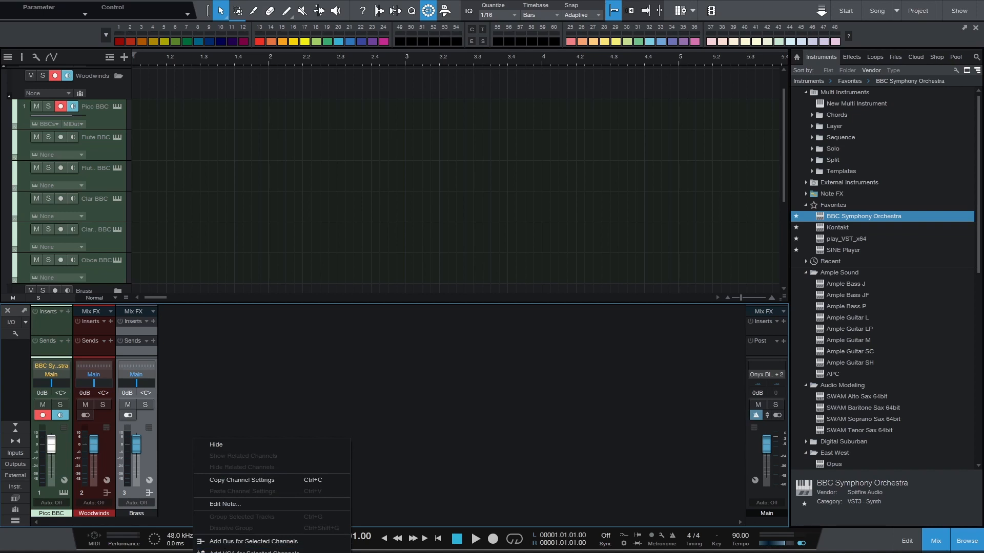
pyautogui.click(254, 542)
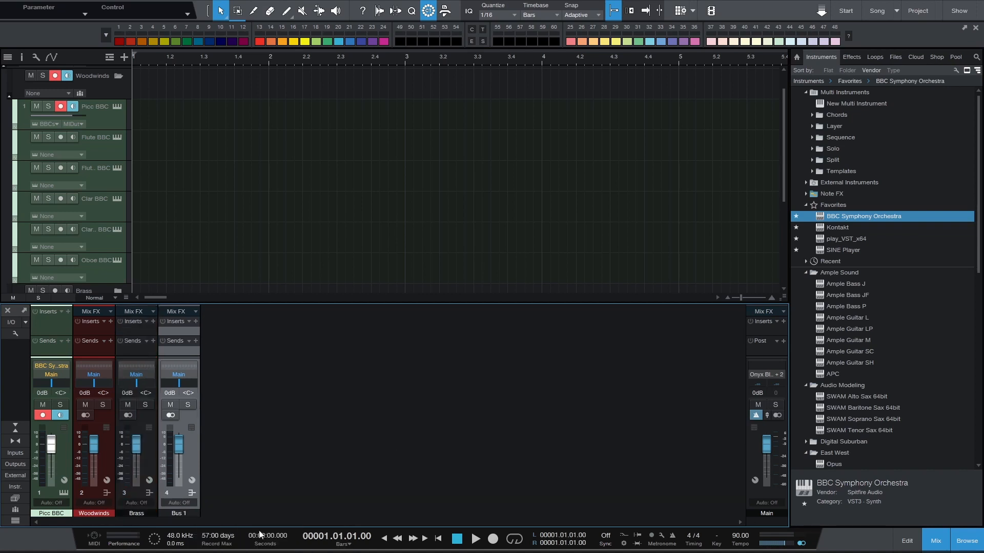
pyautogui.doubleClick(181, 513)
pyautogui.write('Percussion')
pyautogui.click(305, 356)
# Colour the Brass and Percussion bus channels red to match the Woodwinds bus
pyautogui.click(140, 352)
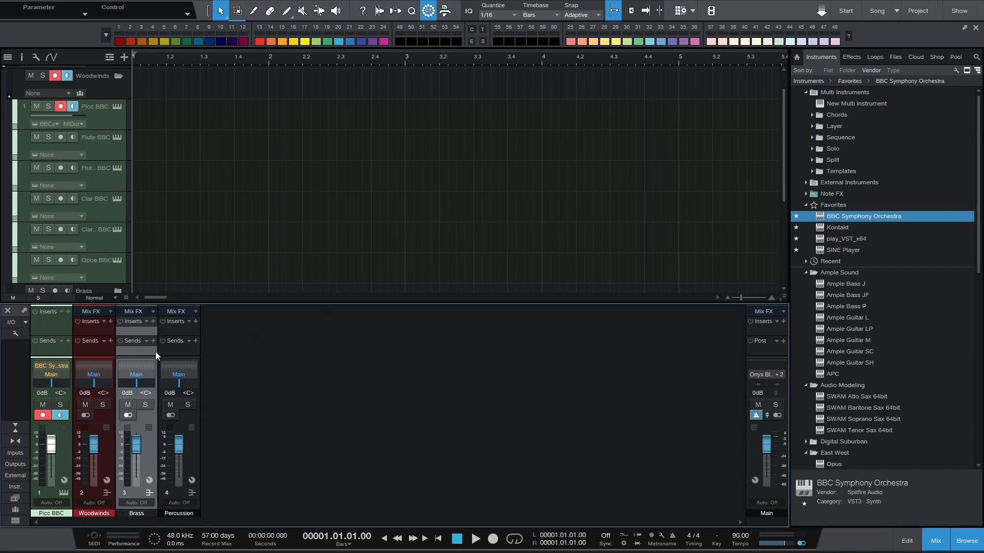
pyautogui.keyDown('shift'); pyautogui.click(172, 346); pyautogui.keyUp('shift')
pyautogui.click(147, 511)
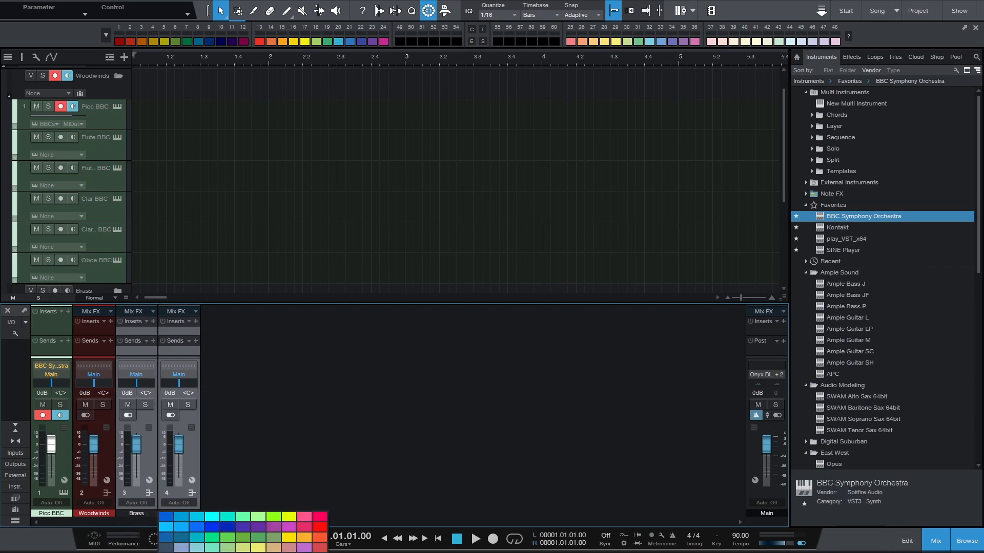
pyautogui.click(320, 527)
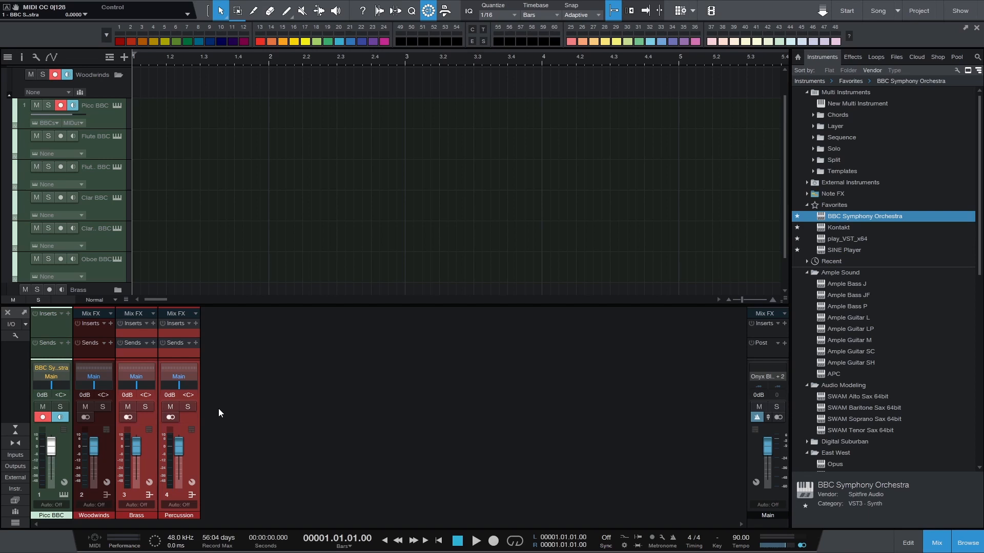
# Rename the first flute track as Flute EW and assign the play_VST_x64 instrument to it
pyautogui.doubleClick(96, 137)
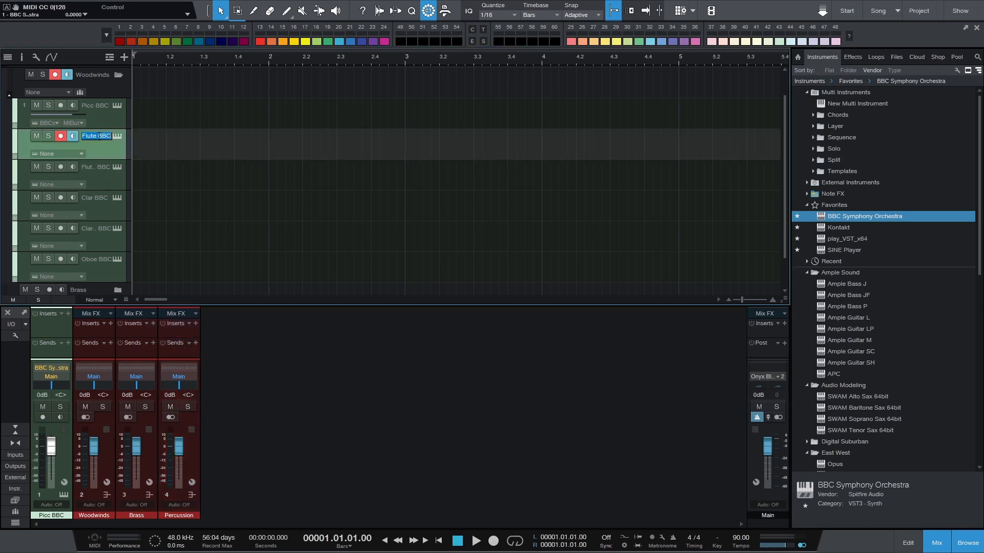
pyautogui.doubleClick(102, 136)
pyautogui.moveTo(822, 239); pyautogui.dragTo(101, 142)
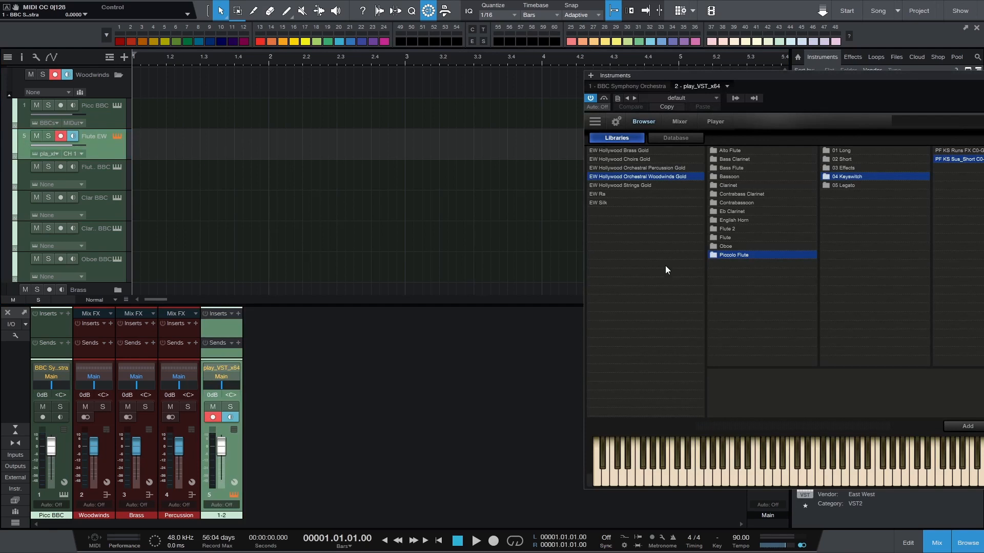
# Load the EW Hollywood Orchestral Woodwinds Gold flute keyswitch patch FL KS Sus_Short C0-C#1 and close the instrument window
pyautogui.moveTo(831, 76); pyautogui.dragTo(518, 78)
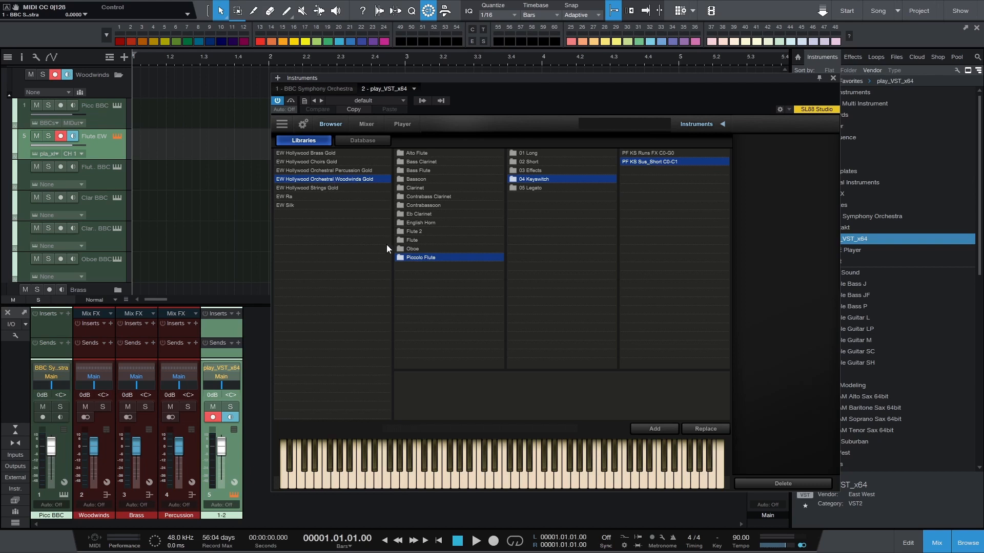
pyautogui.click(405, 239)
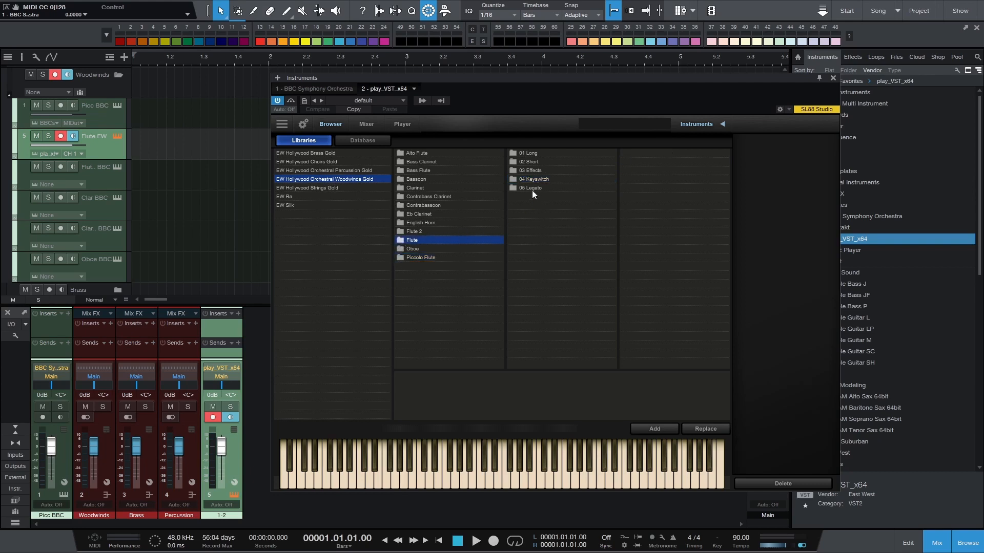
pyautogui.click(552, 181)
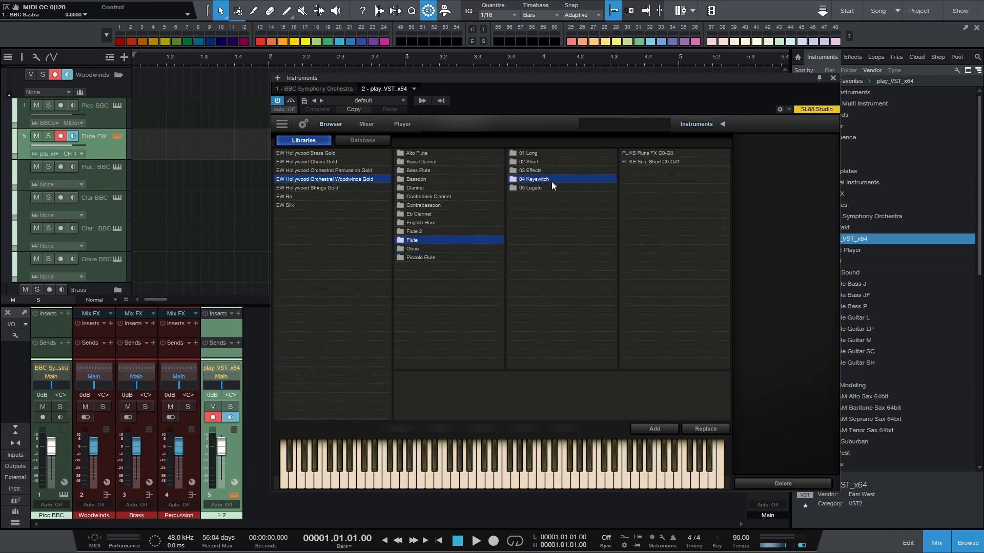
pyautogui.click(650, 162)
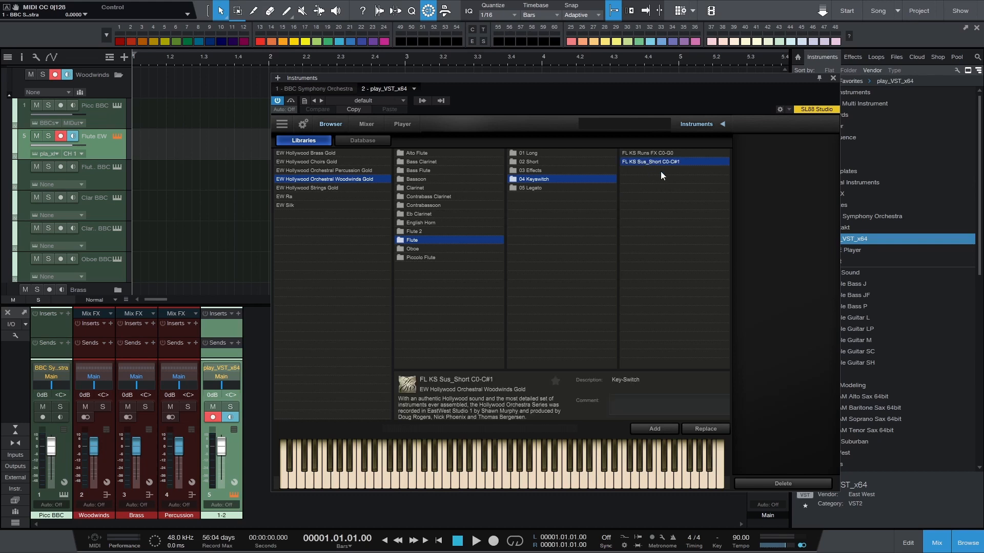
pyautogui.click(653, 430)
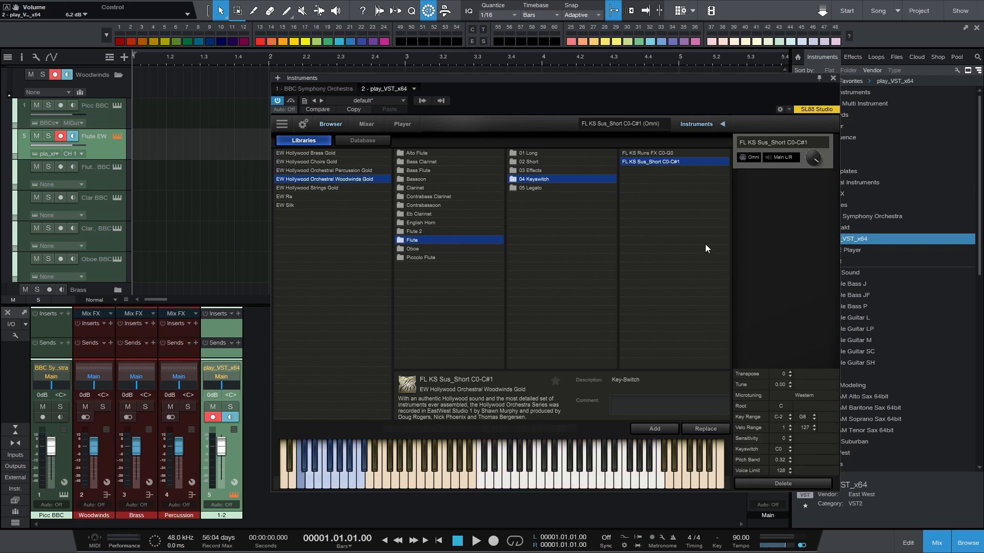
pyautogui.click(833, 78)
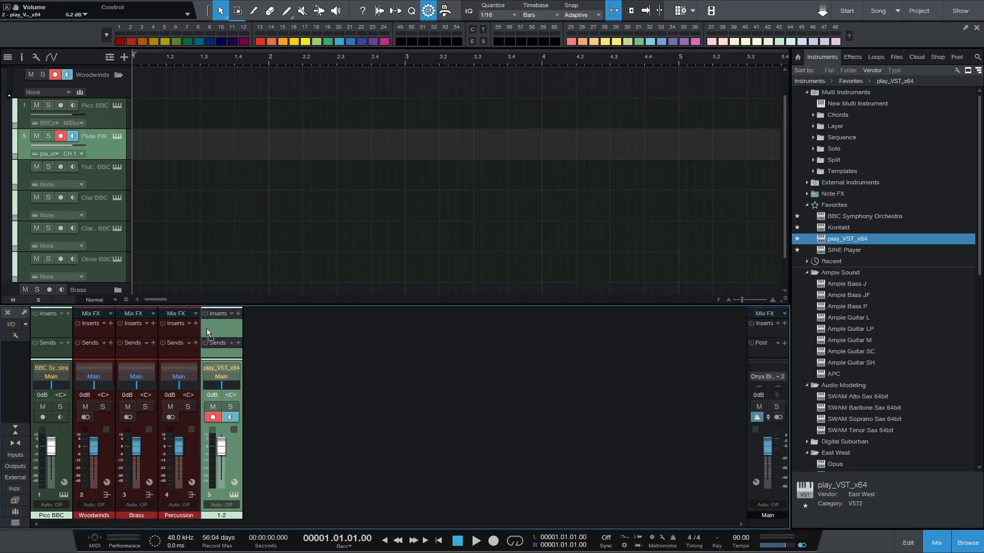
# Move the flute's mixer channel directly after Picc BBC and rename it Flute EW
pyautogui.moveTo(85, 328); pyautogui.dragTo(83, 330)
pyautogui.doubleClick(95, 516)
pyautogui.write('Flute EW')
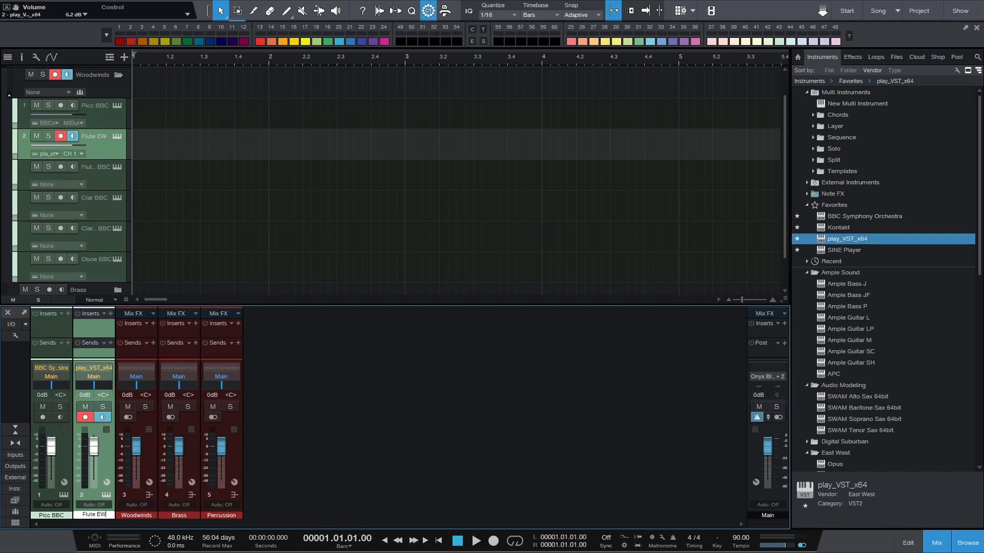
pyautogui.press('Return')
# Add an FX channel to the mixer after Flute EW, colour it white and name it Stage Reverb
pyautogui.click(53, 327)
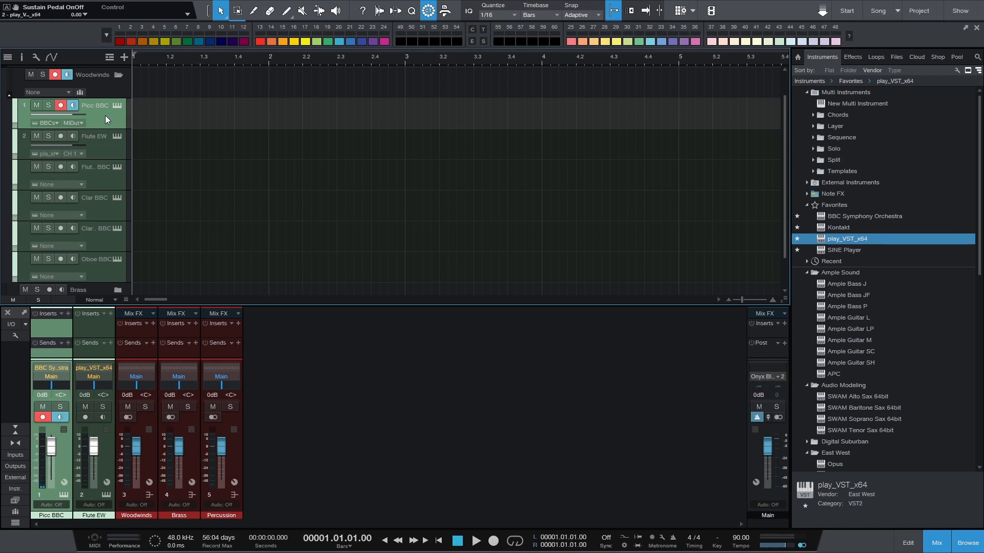
pyautogui.click(101, 146)
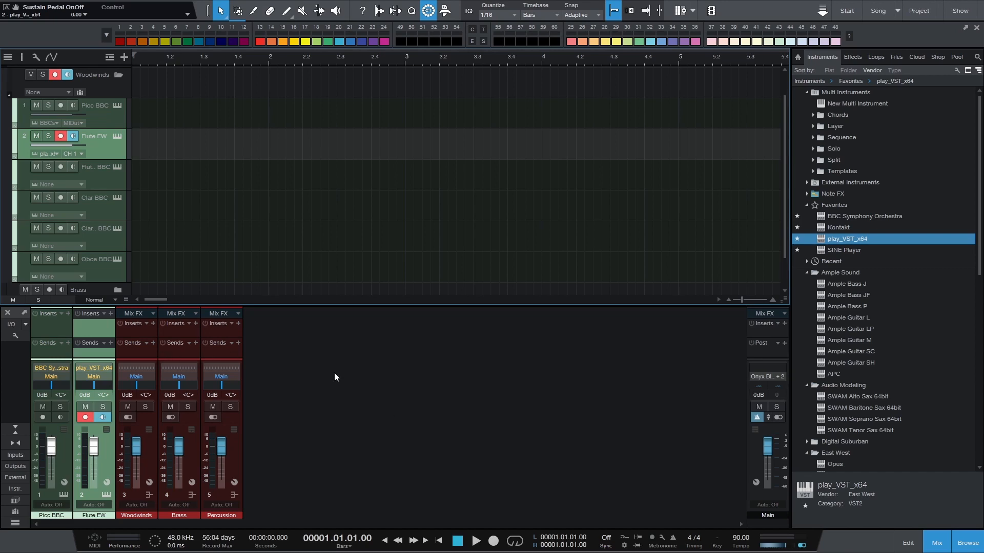
pyautogui.rightClick(301, 382)
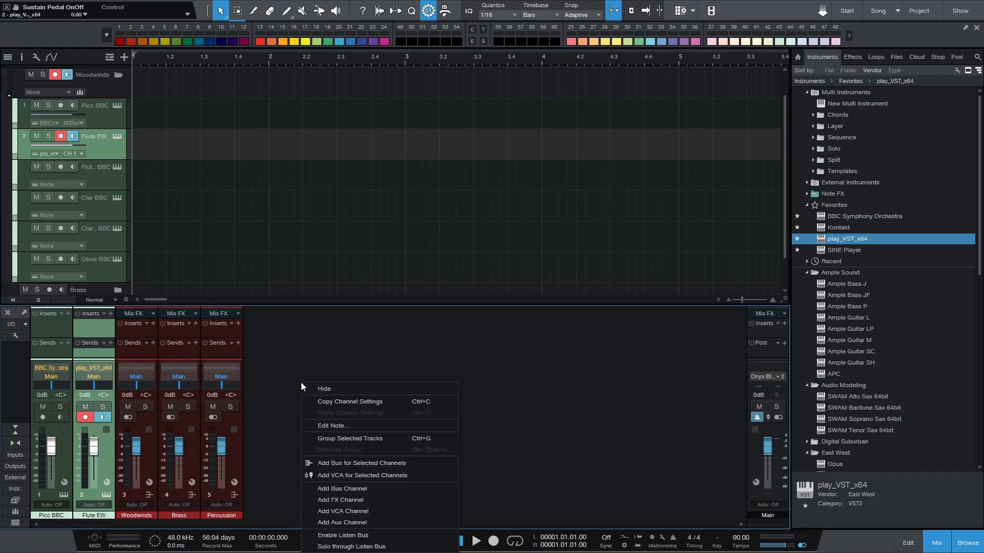
pyautogui.click(362, 499)
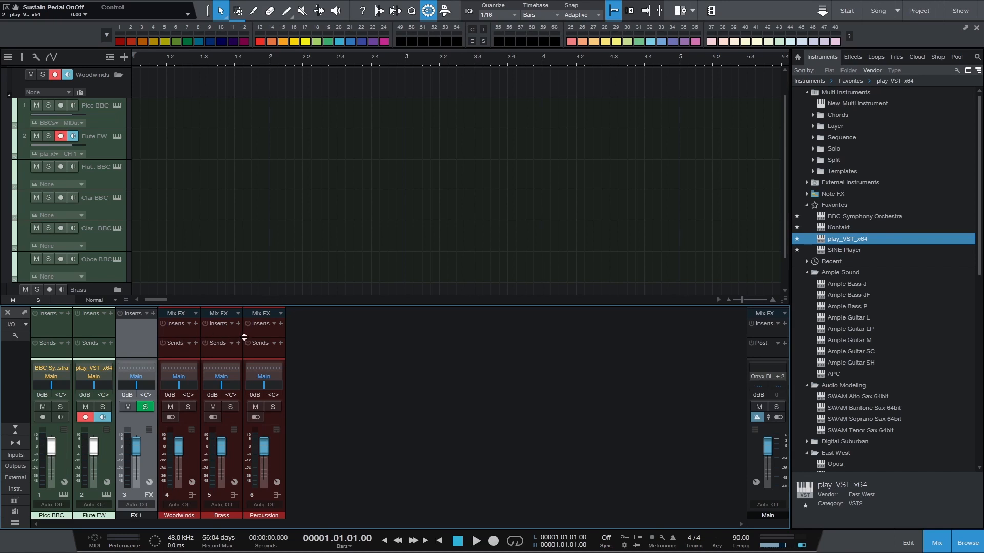
pyautogui.click(143, 514)
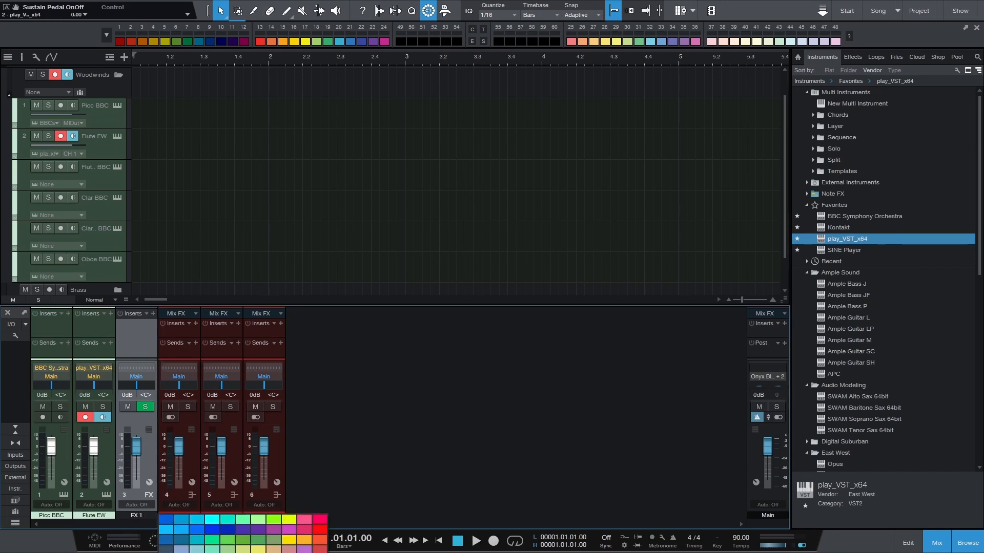
pyautogui.click(320, 551)
pyautogui.doubleClick(135, 516)
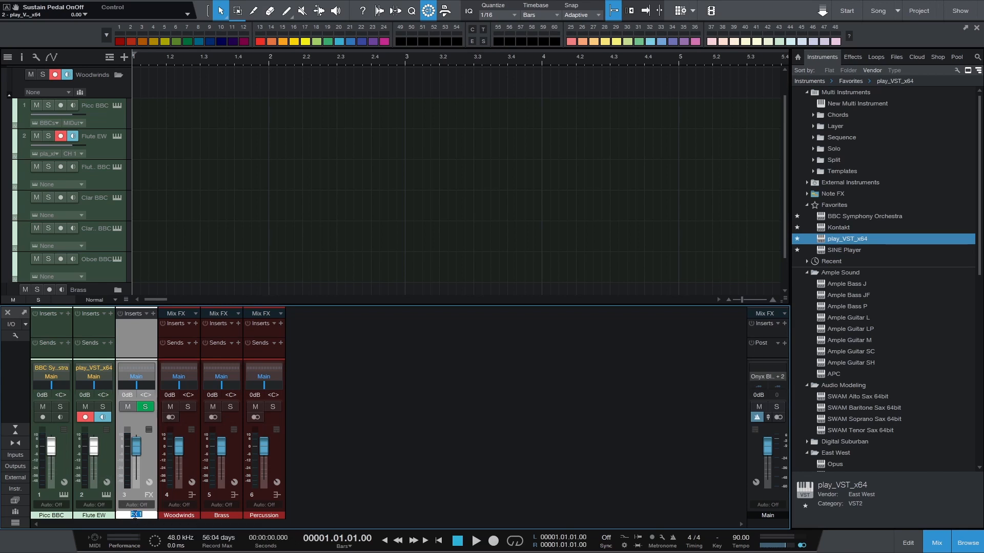
pyautogui.write('Stage Reverb')
pyautogui.press('Return')
# Insert East West's EW Spaces II reverb on the Stage Reverb channel
pyautogui.click(853, 57)
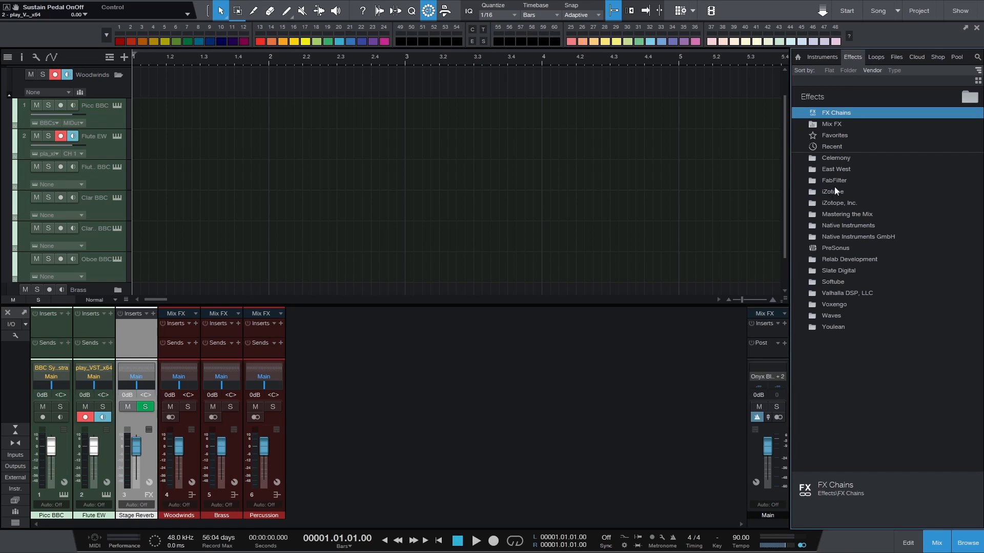
pyautogui.doubleClick(812, 171)
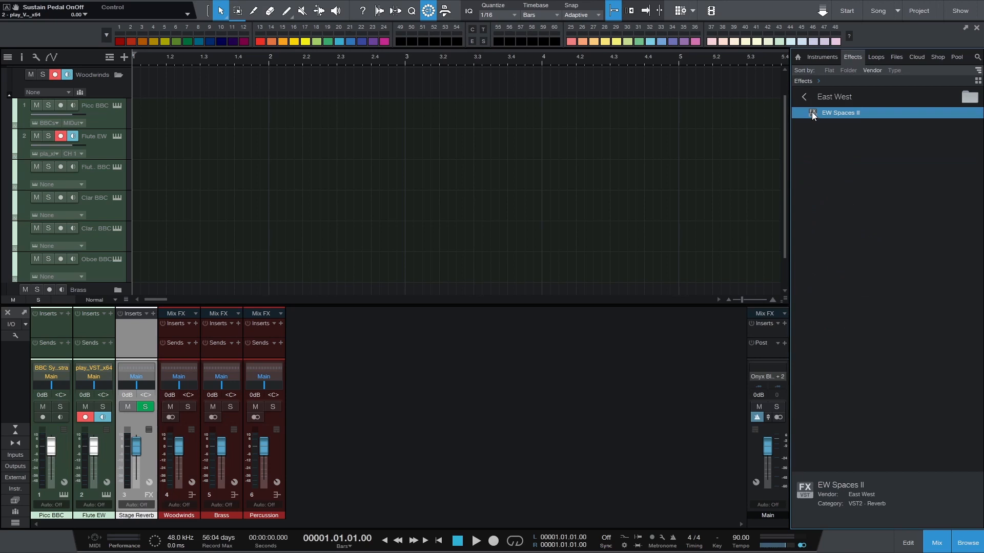
pyautogui.moveTo(812, 112); pyautogui.dragTo(149, 325)
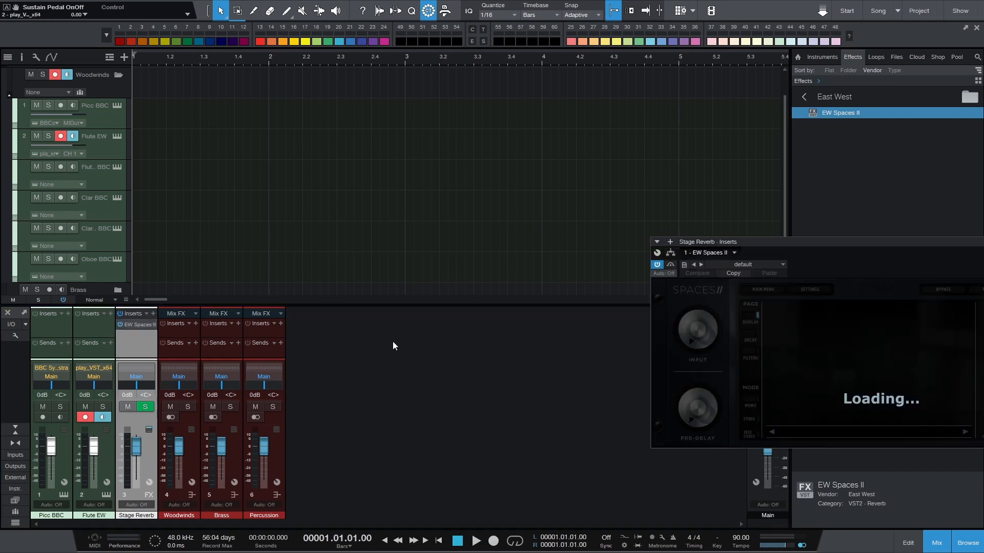
pyautogui.moveTo(832, 244); pyautogui.dragTo(481, 149)
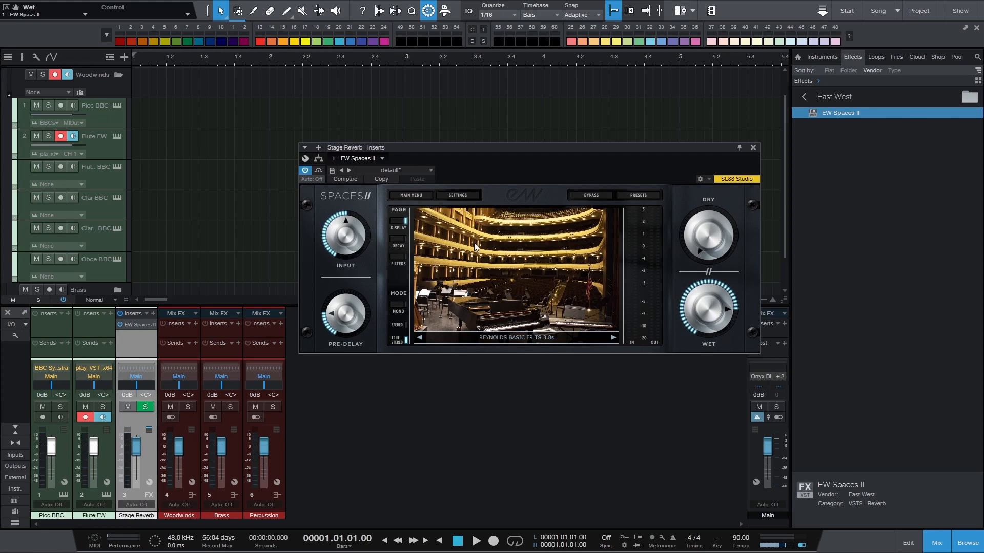
# Load the Spaces II preset ACME Storage A TS FR 2.0s from Warehouses, ACME Storage, AS 2.0s
pyautogui.moveTo(733, 307)
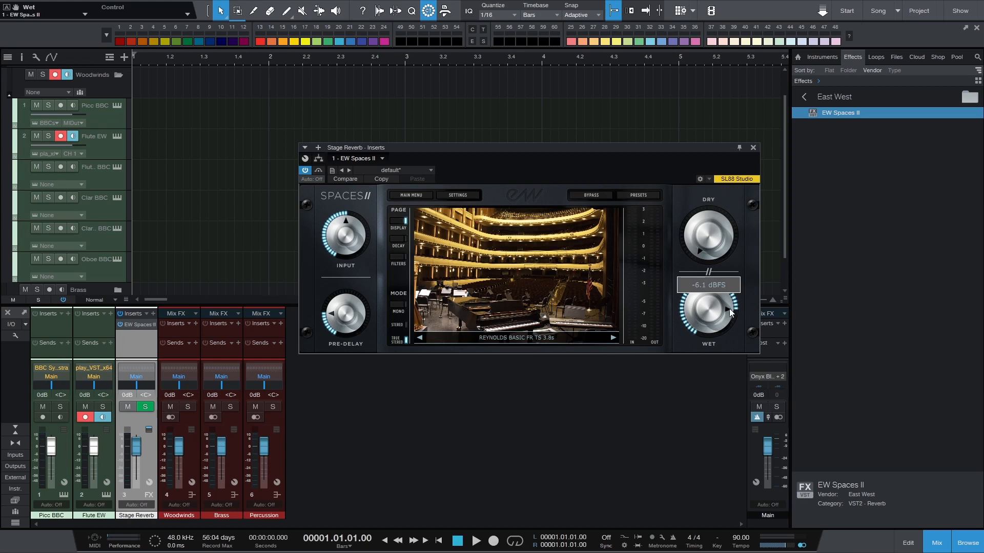
pyautogui.moveTo(711, 238)
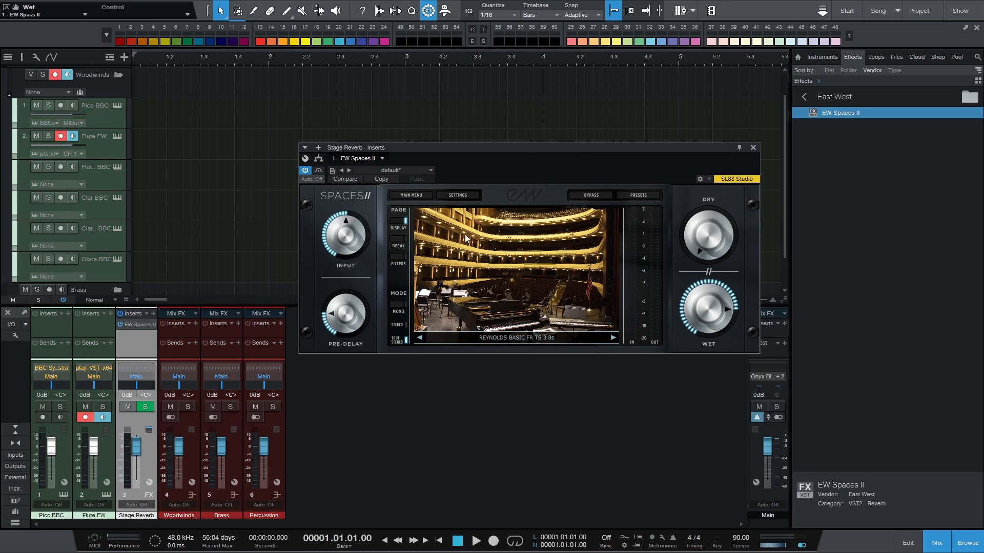
pyautogui.click(410, 196)
pyautogui.click(414, 194)
pyautogui.click(634, 196)
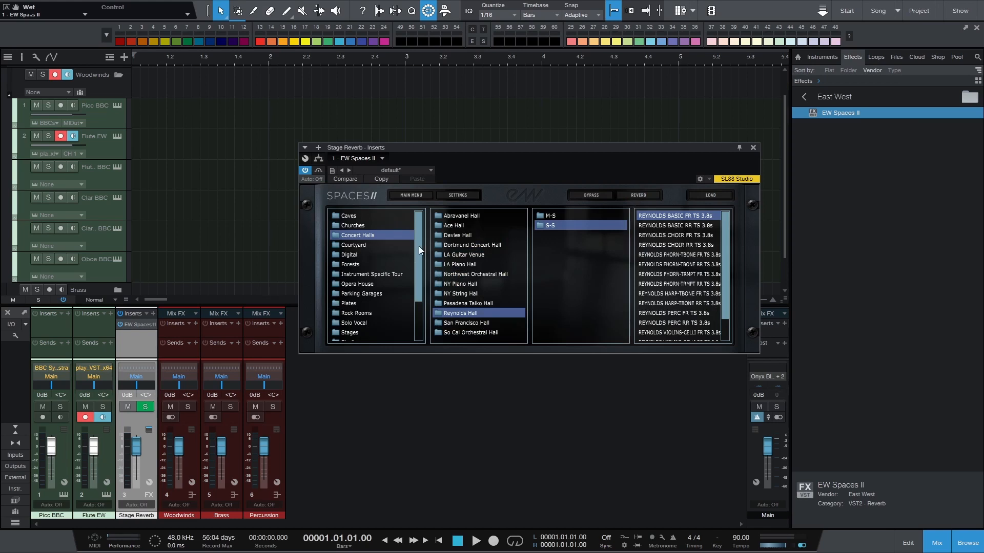
pyautogui.moveTo(419, 244); pyautogui.dragTo(420, 288)
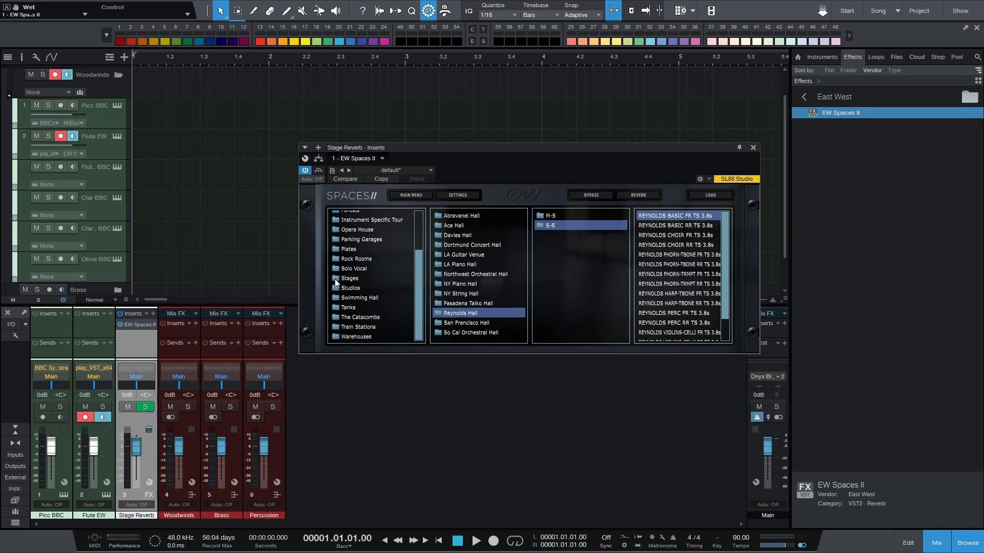
pyautogui.click(338, 337)
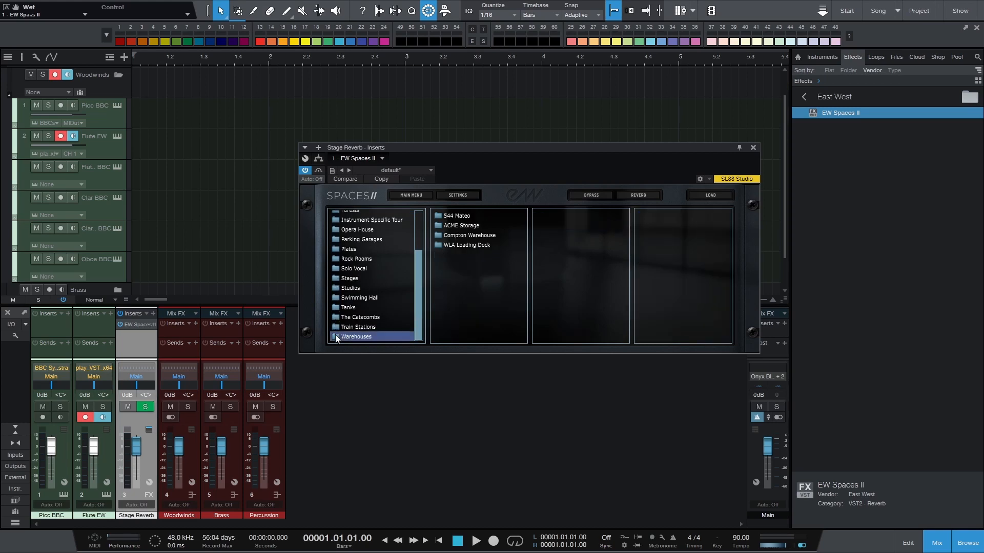
pyautogui.click(458, 225)
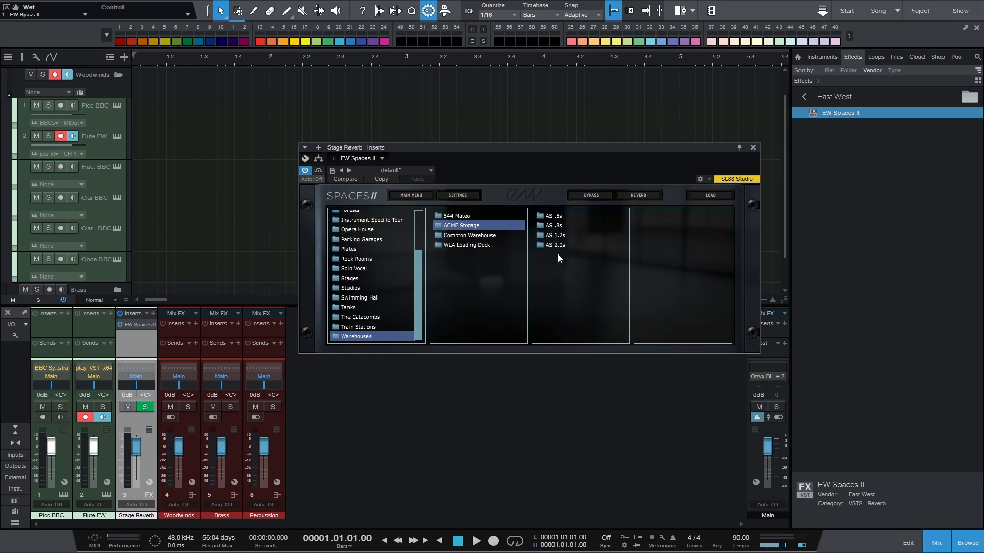
pyautogui.click(544, 246)
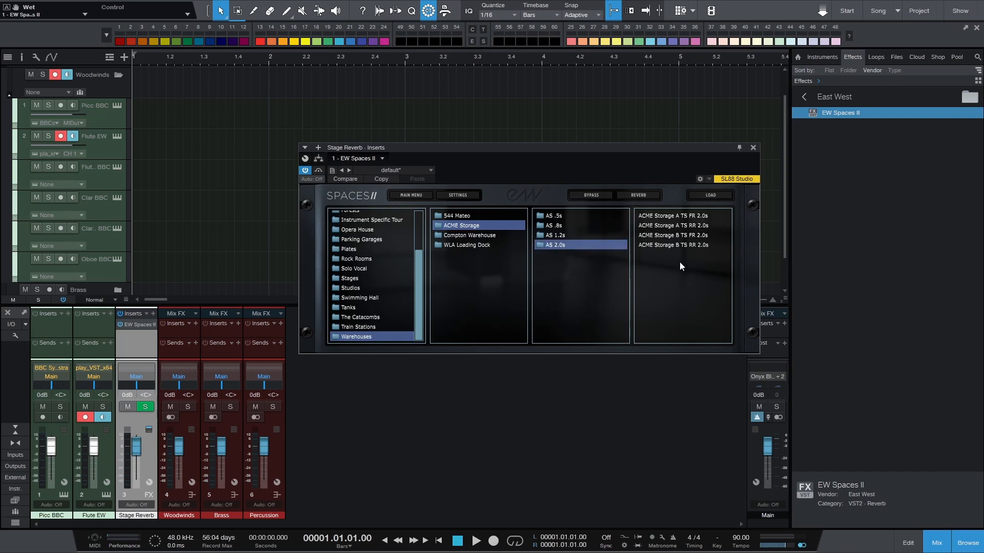
pyautogui.click(671, 215)
pyautogui.doubleClick(658, 216)
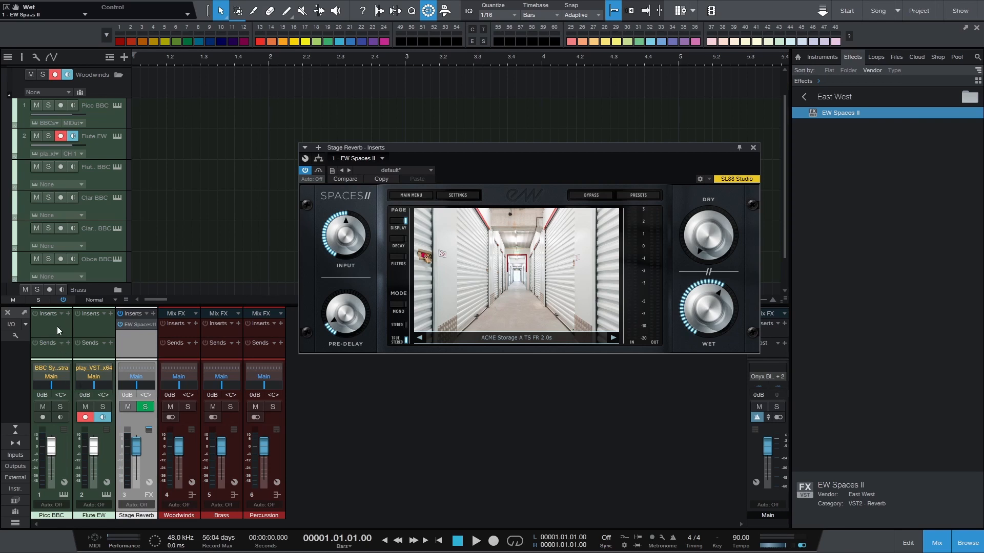
# Route the outputs of the Flute EW and Picc BBC channels to the Woodwinds bus
pyautogui.click(90, 327)
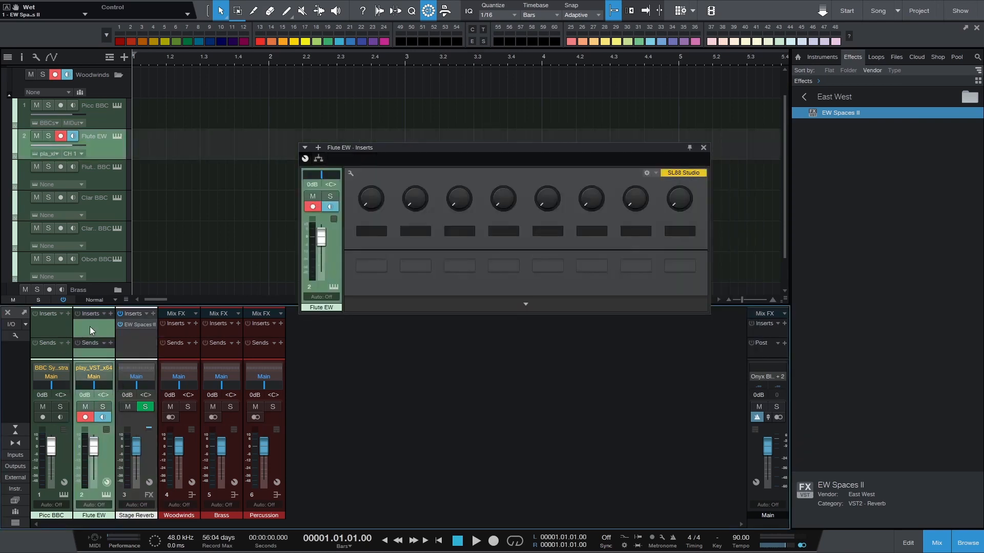
pyautogui.click(94, 376)
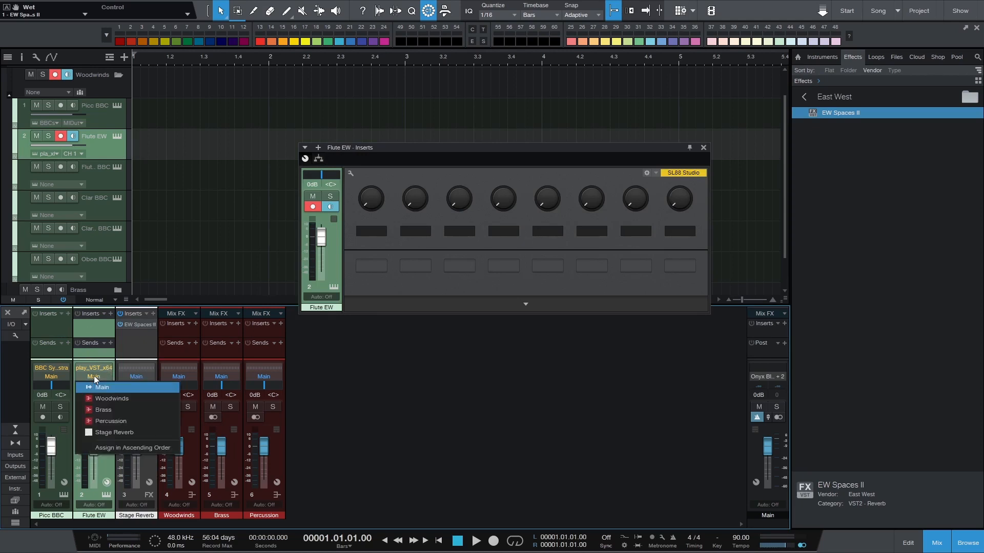
pyautogui.click(113, 398)
pyautogui.click(55, 373)
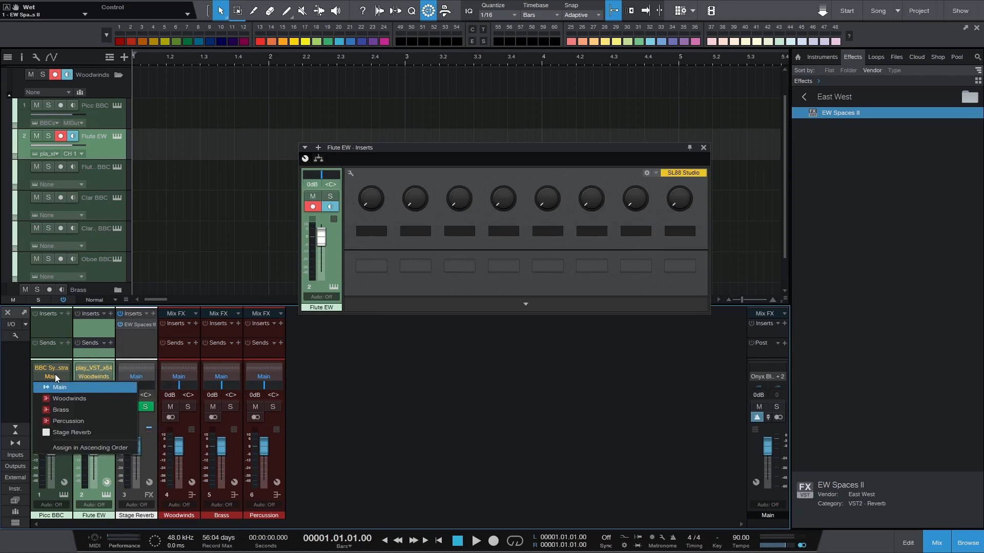
pyautogui.click(74, 395)
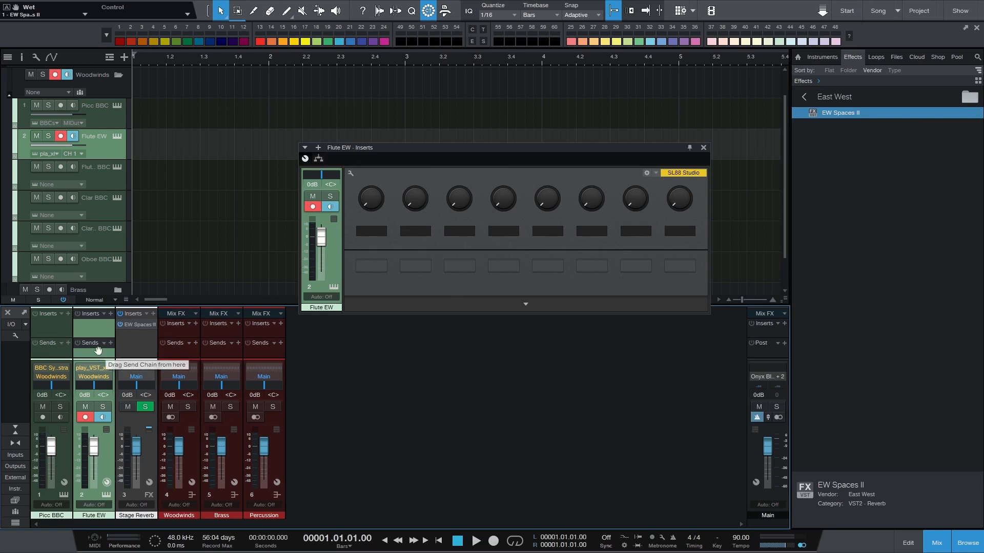
pyautogui.click(703, 148)
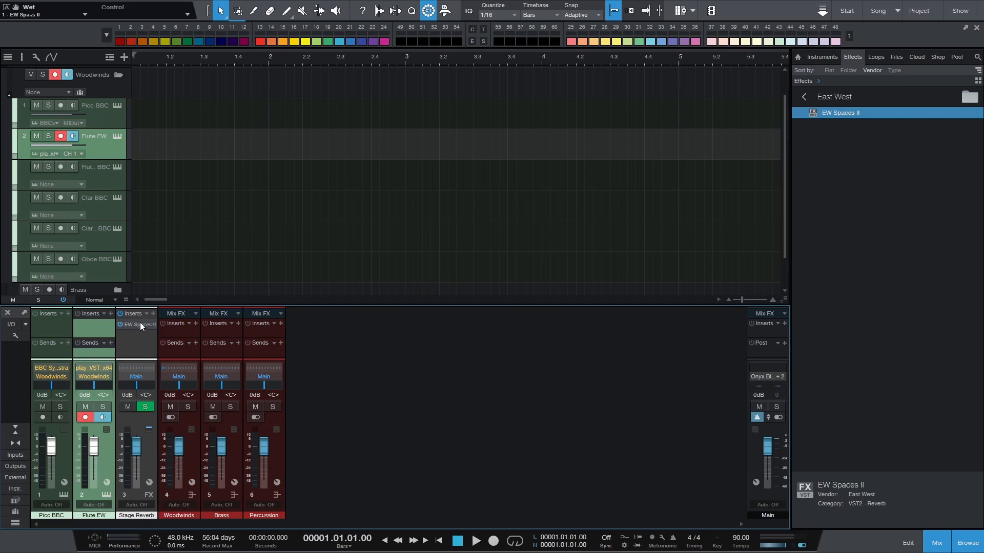
# Add a send to Stage Reverb on the Flute EW channel and enlarge the mixer's sends area to show its level
pyautogui.click(110, 343)
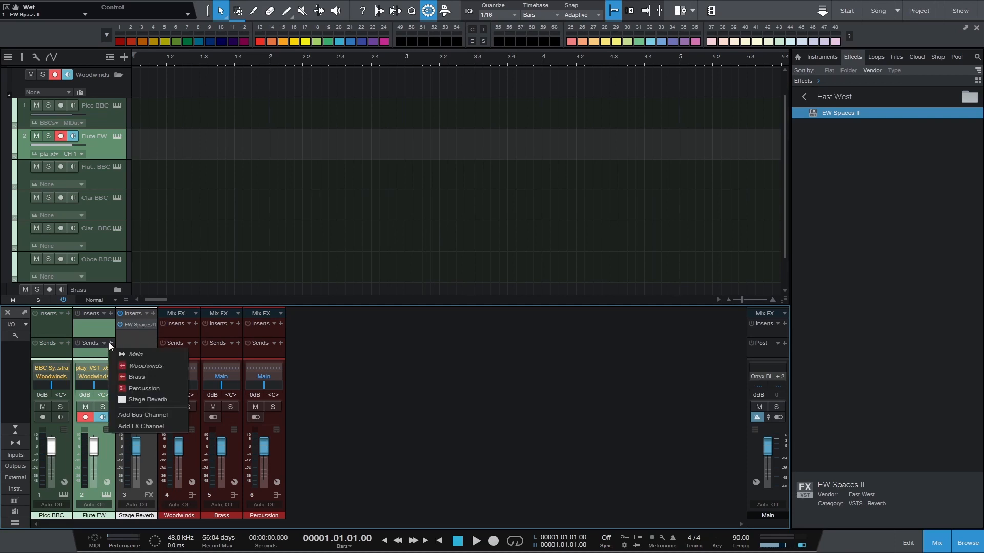
pyautogui.click(146, 399)
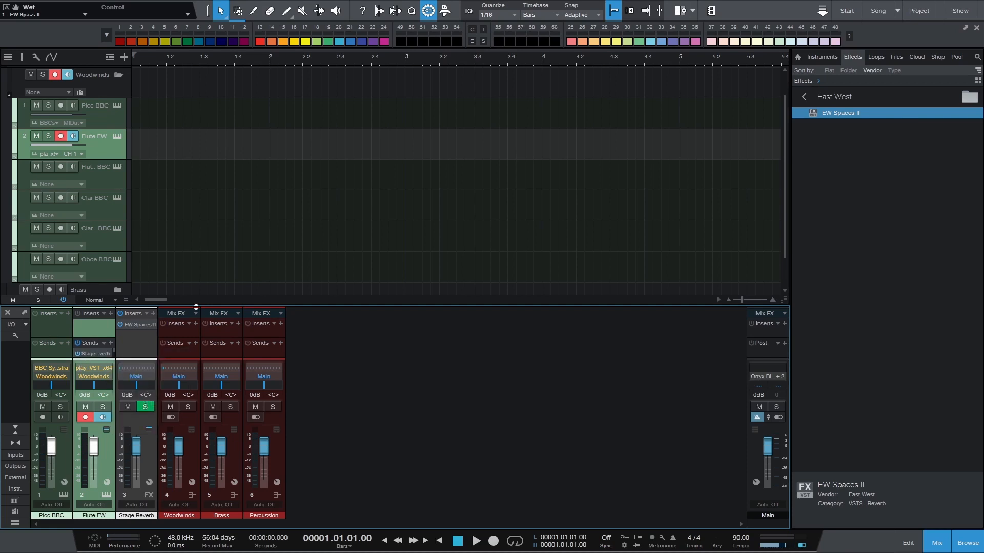
pyautogui.moveTo(221, 304); pyautogui.dragTo(221, 271)
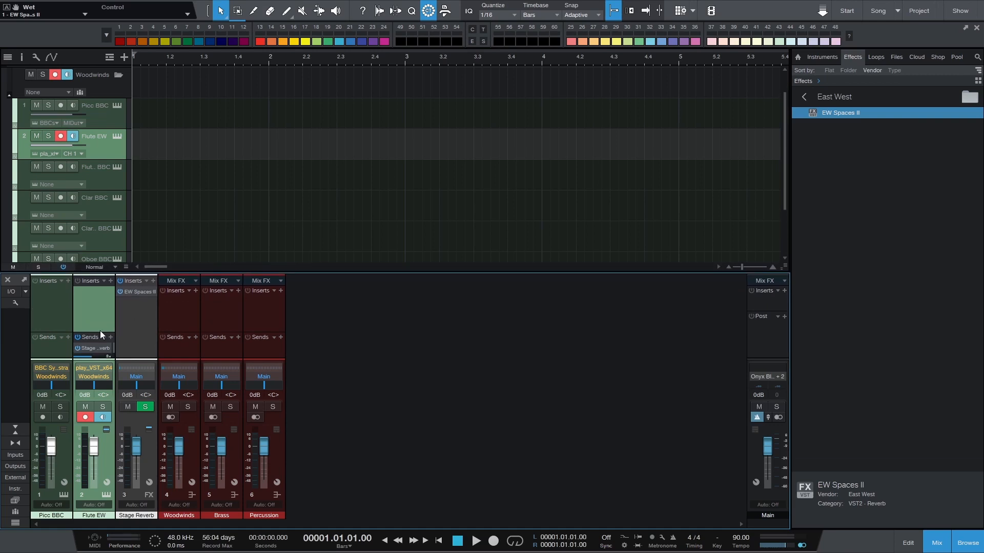
pyautogui.moveTo(101, 330); pyautogui.dragTo(102, 317)
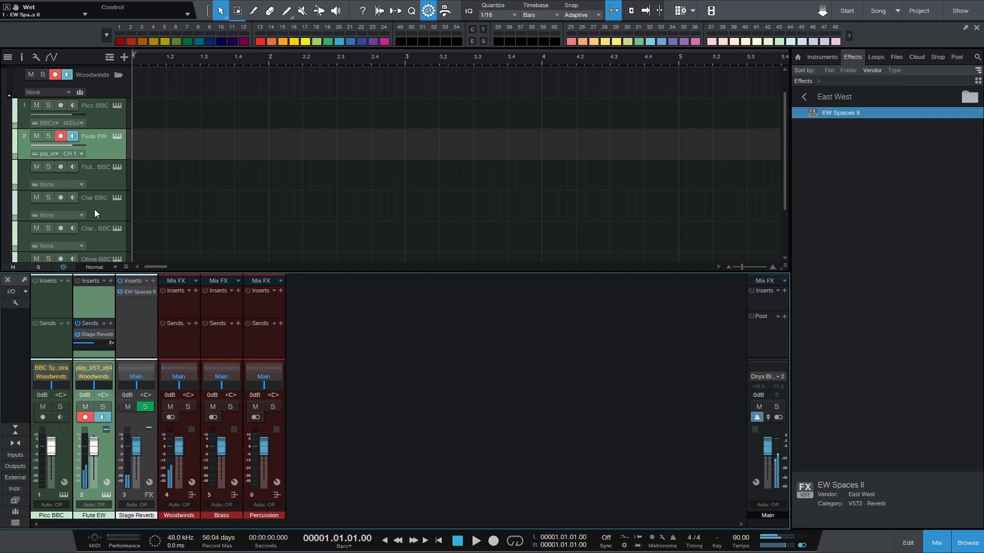
# Lower Flute EW's Stage Reverb send level slightly, comparing the flute with the Picc BBC track
pyautogui.click(100, 115)
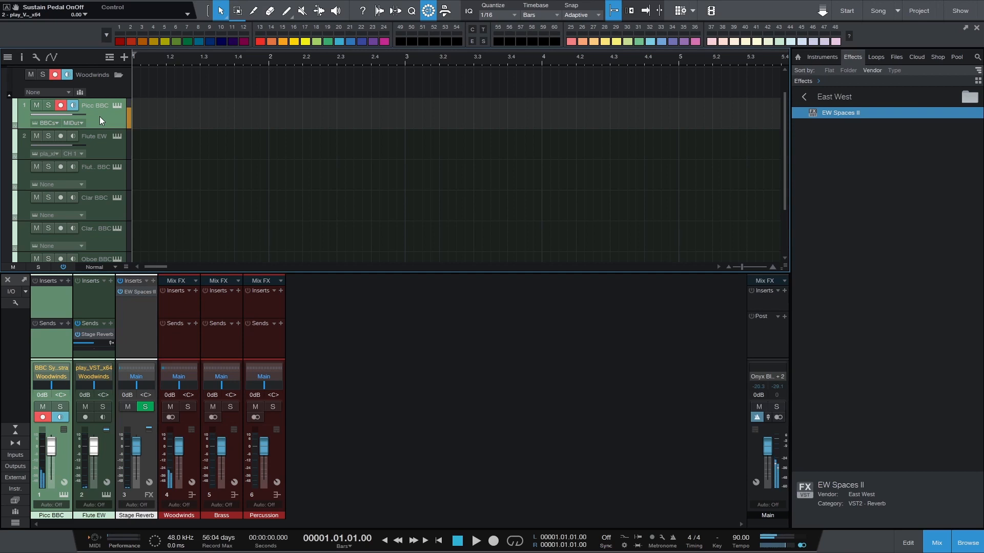
pyautogui.click(99, 297)
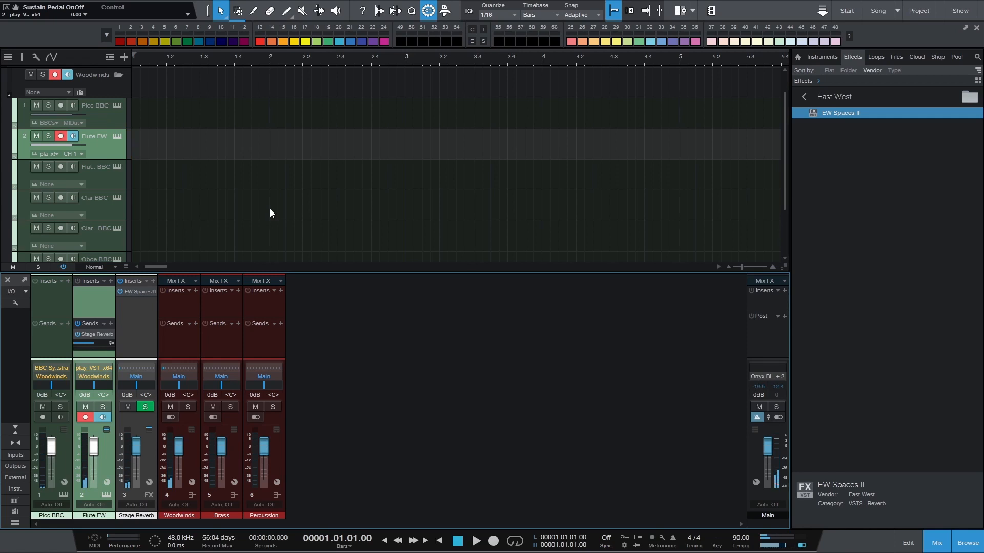
pyautogui.moveTo(93, 344); pyautogui.dragTo(87, 344)
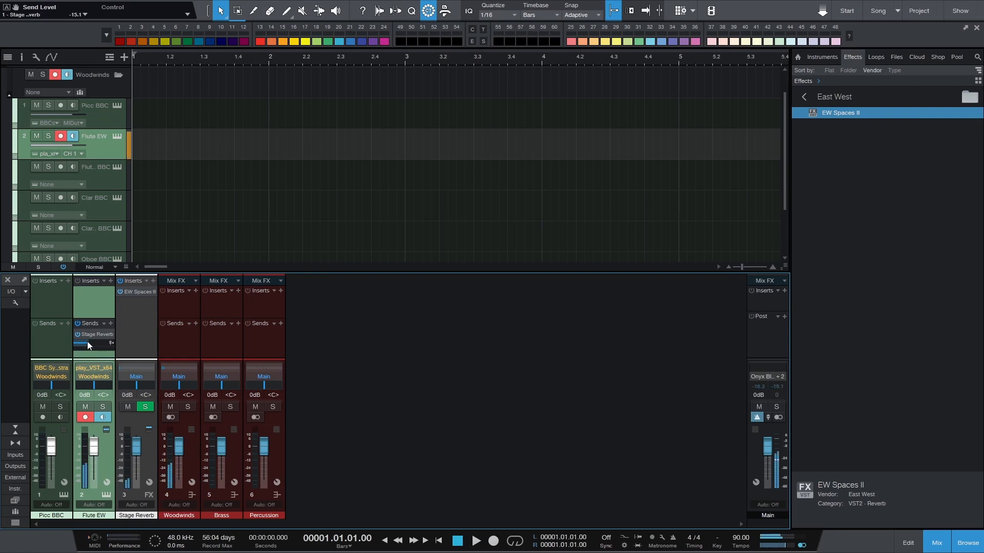
pyautogui.click(105, 122)
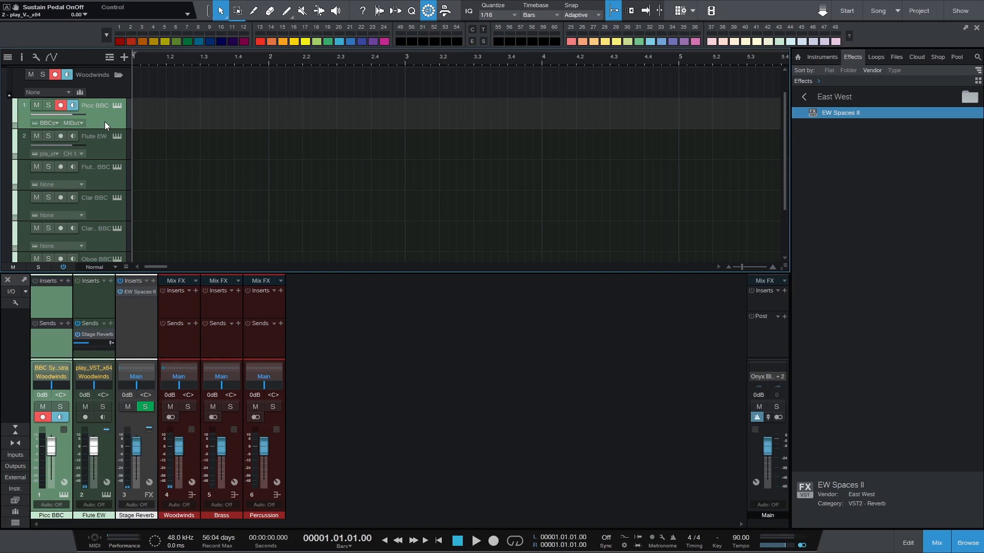
pyautogui.press('Down')
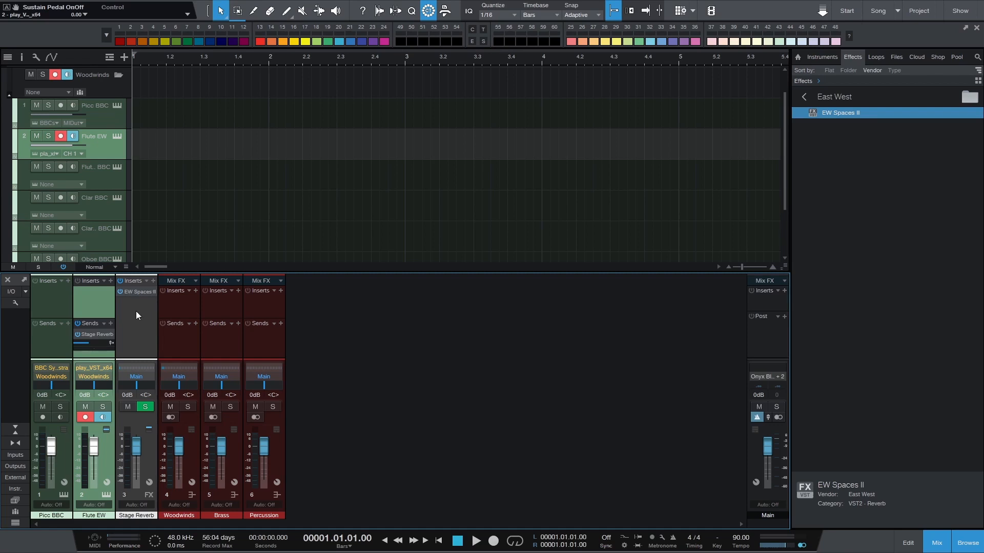
# Add a Stage Reverb send on the Picc BBC channel and set its send level to -37.2
pyautogui.click(68, 324)
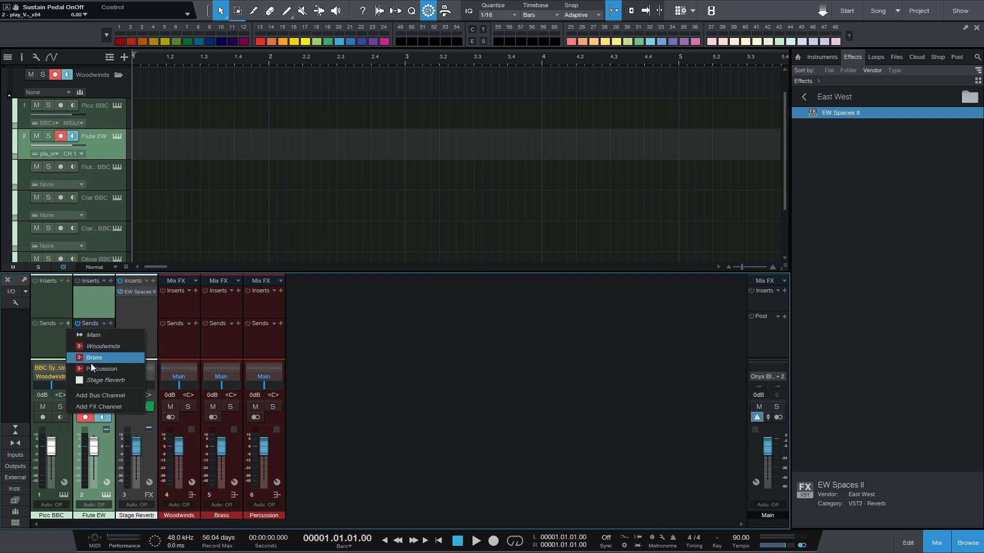
pyautogui.click(98, 380)
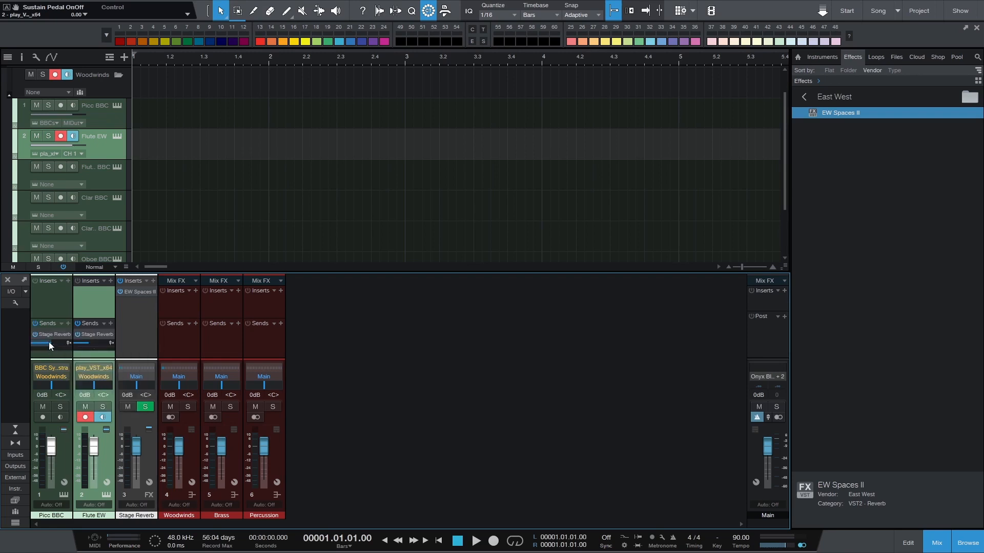
pyautogui.moveTo(51, 345)
pyautogui.moveTo(51, 344); pyautogui.dragTo(36, 345)
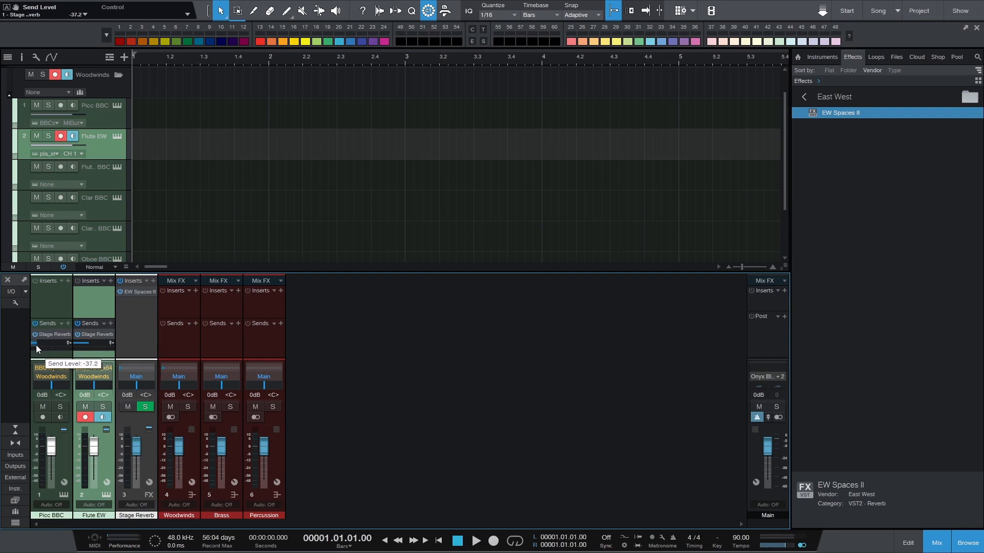
# Audition Picc BBC and Flute EW in turn to compare how they sit in the stage reverb
pyautogui.click(47, 307)
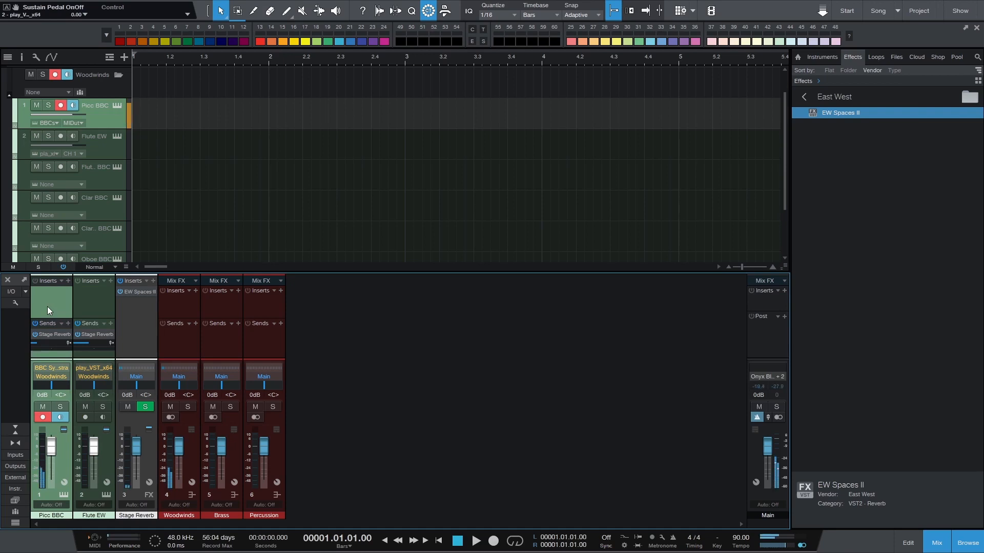
pyautogui.click(99, 149)
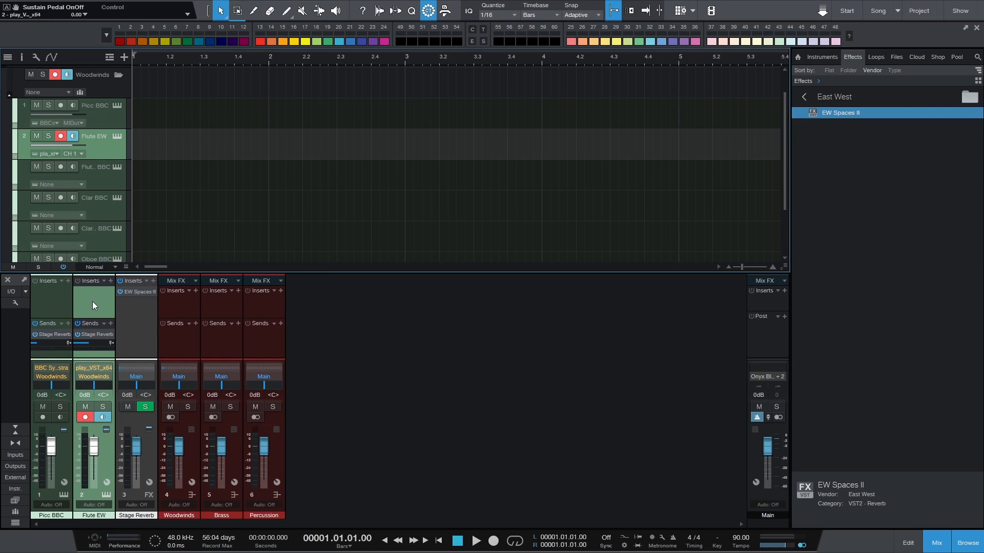
pyautogui.click(61, 299)
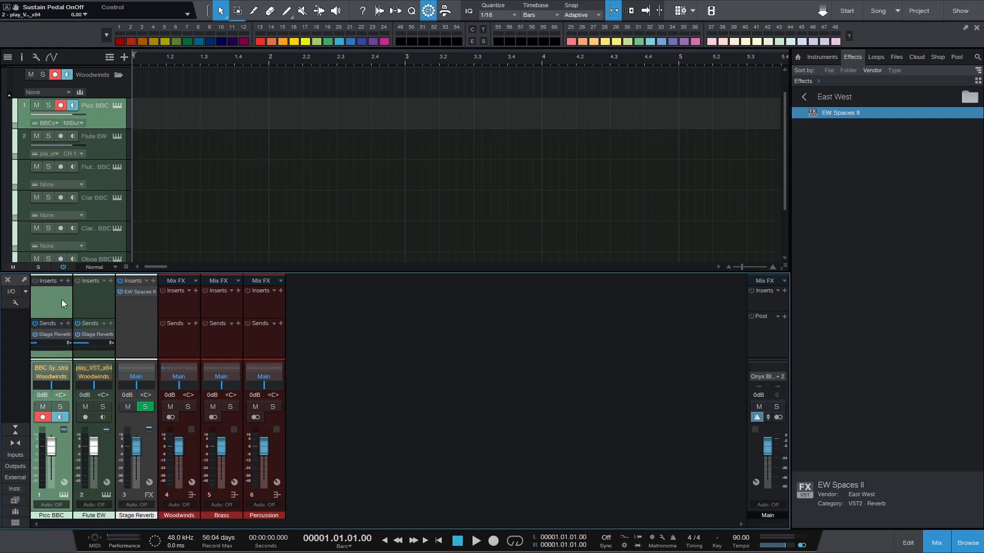
pyautogui.click(91, 300)
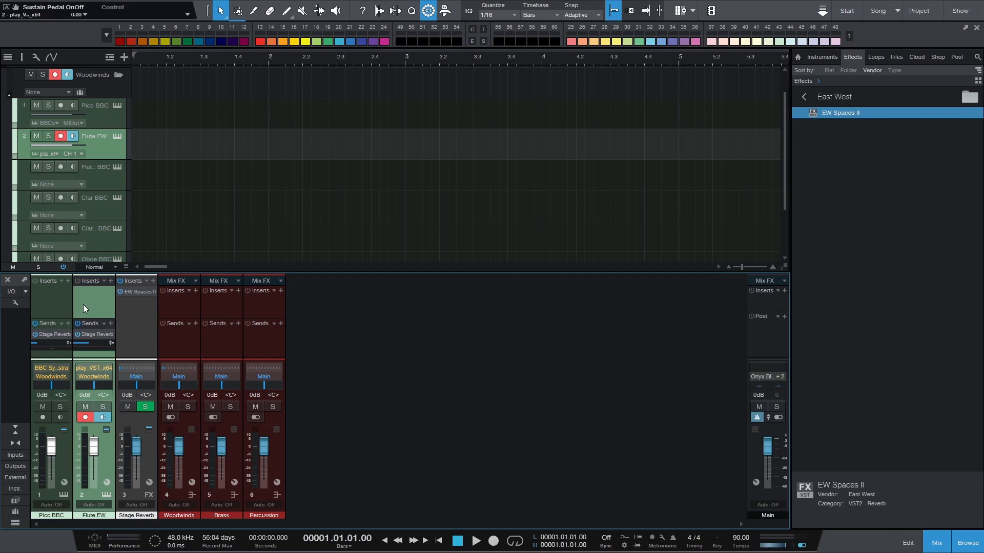
# Add an FX channel, move it directly after the Percussion bus and name it WW Reverb
pyautogui.rightClick(307, 332)
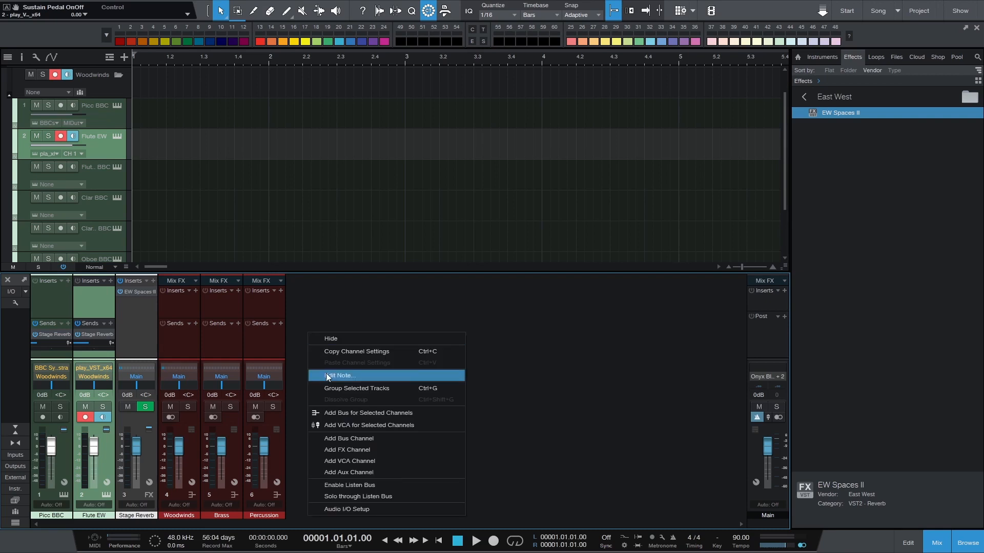
pyautogui.click(359, 447)
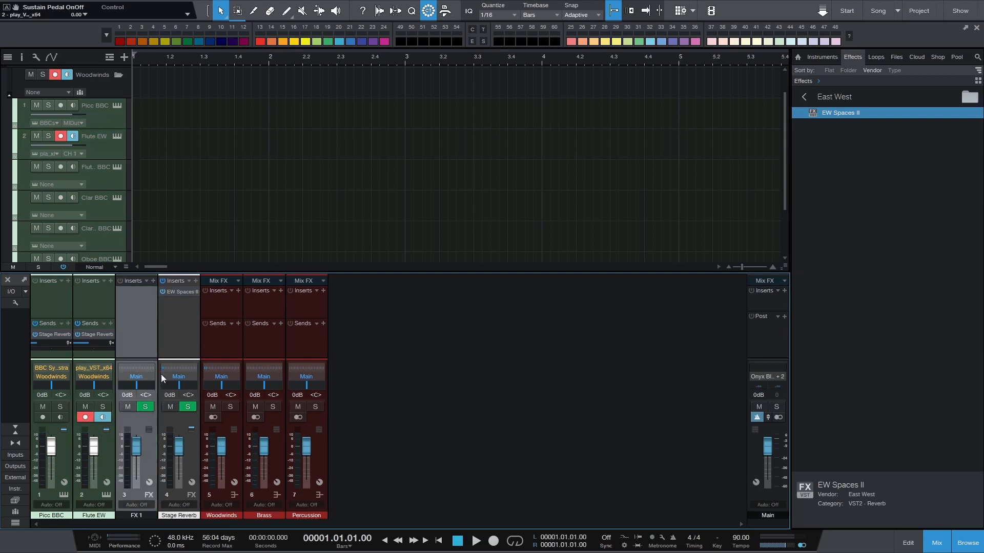
pyautogui.moveTo(142, 336); pyautogui.dragTo(347, 325)
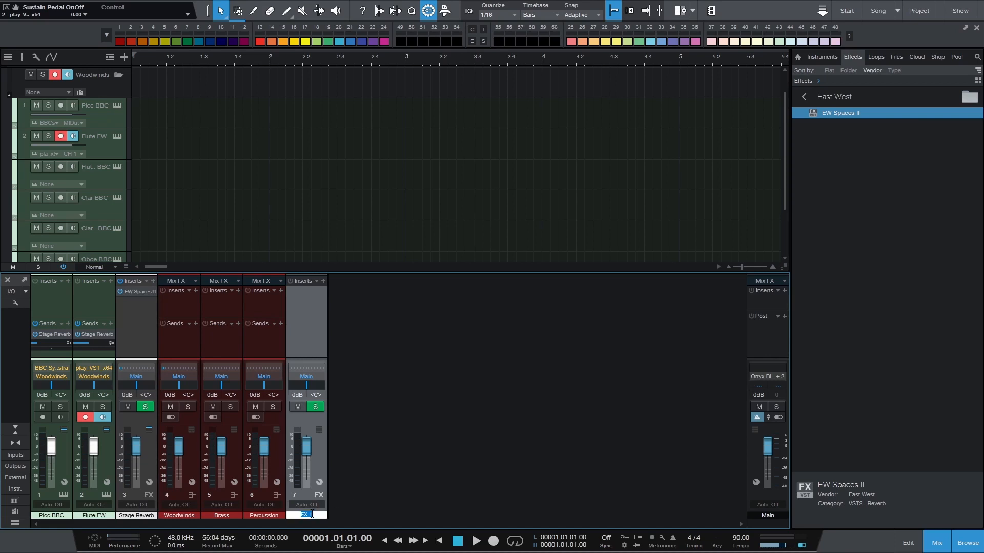
pyautogui.write('WW Reverb')
pyautogui.press('Return')
# Add another FX channel after WW Reverb and name it Brass Reverb
pyautogui.rightClick(381, 416)
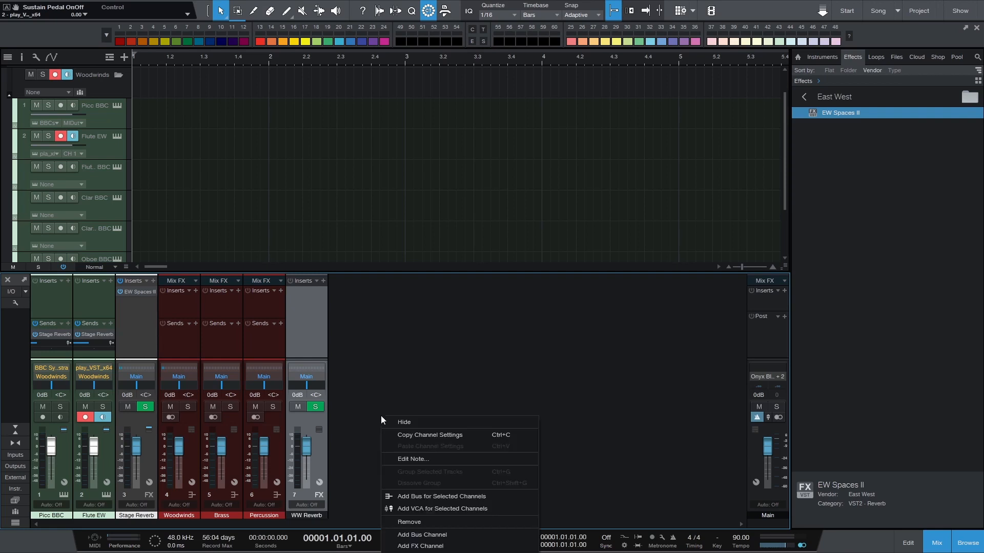
pyautogui.click(433, 546)
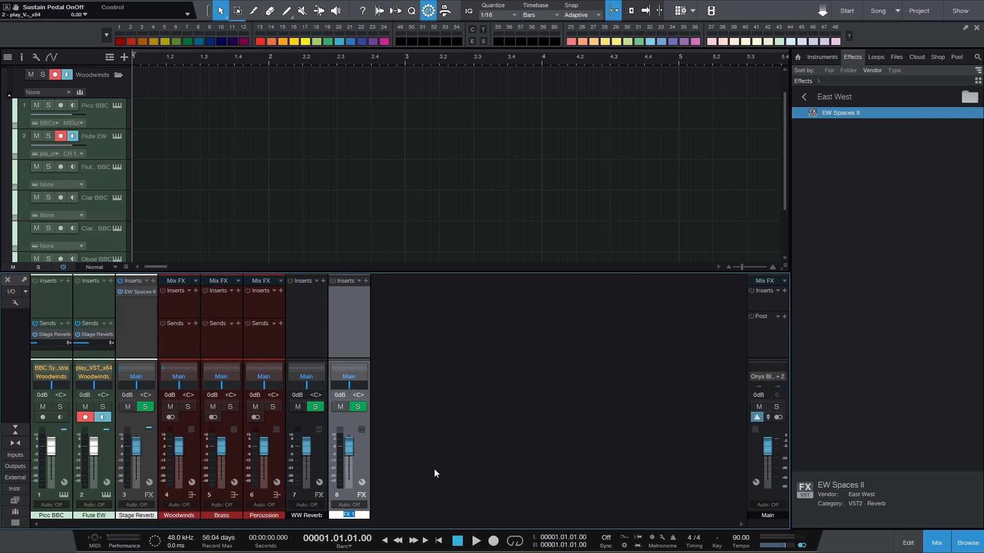
pyautogui.write('Brass Reverb')
pyautogui.press('Return')
# Add a third section FX channel after Brass Reverb and name it Perc Reverb
pyautogui.rightClick(401, 443)
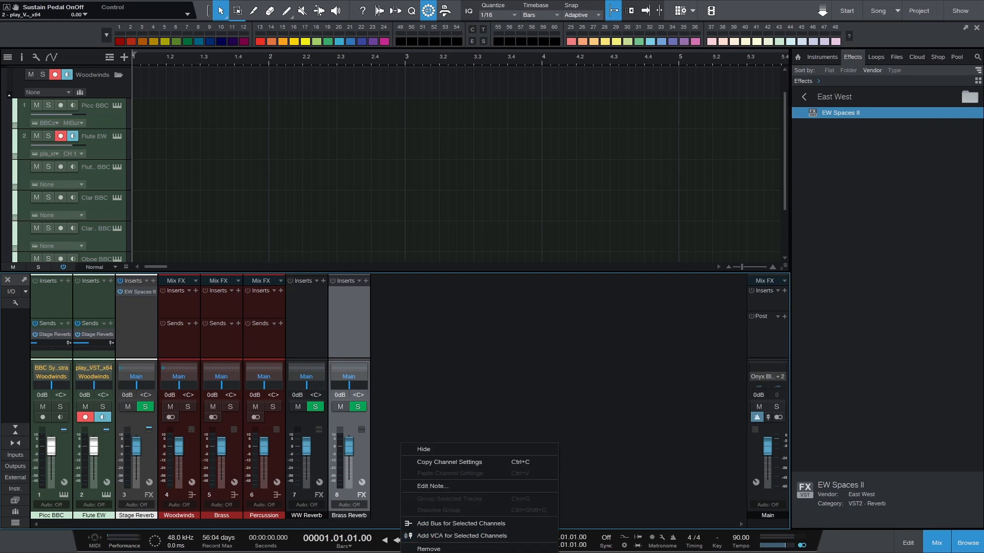
pyautogui.click(425, 552)
pyautogui.write('Perc Re')
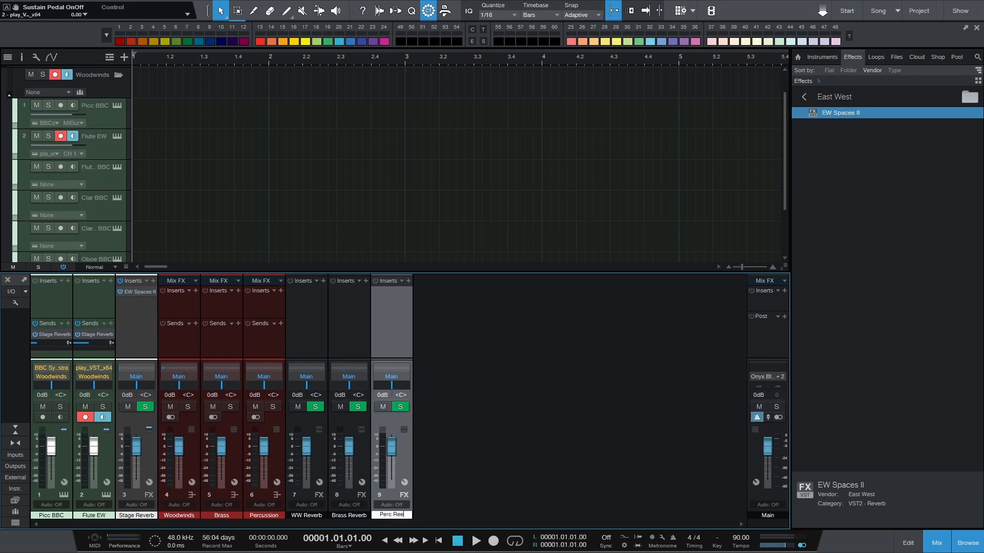
pyautogui.write('verb')
# Colour the WW Reverb, Brass Reverb and Perc Reverb channels white together
pyautogui.keyDown('shift'); pyautogui.click(314, 330); pyautogui.keyUp('shift')
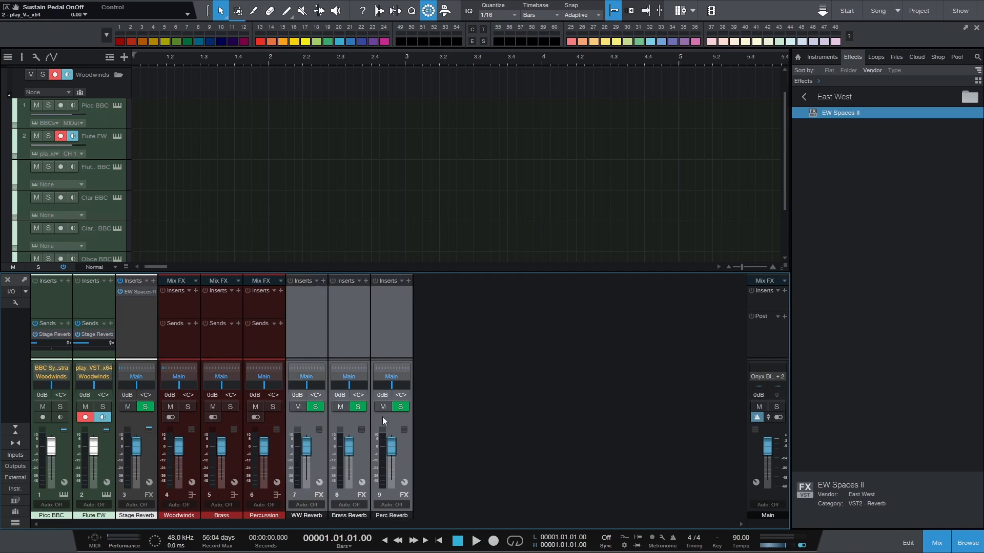
pyautogui.click(408, 514)
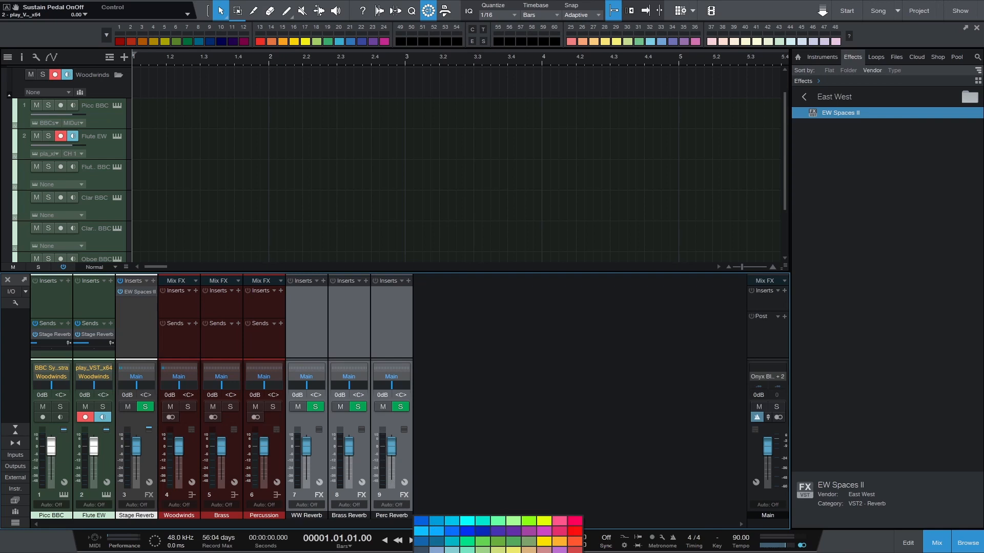
pyautogui.click(528, 552)
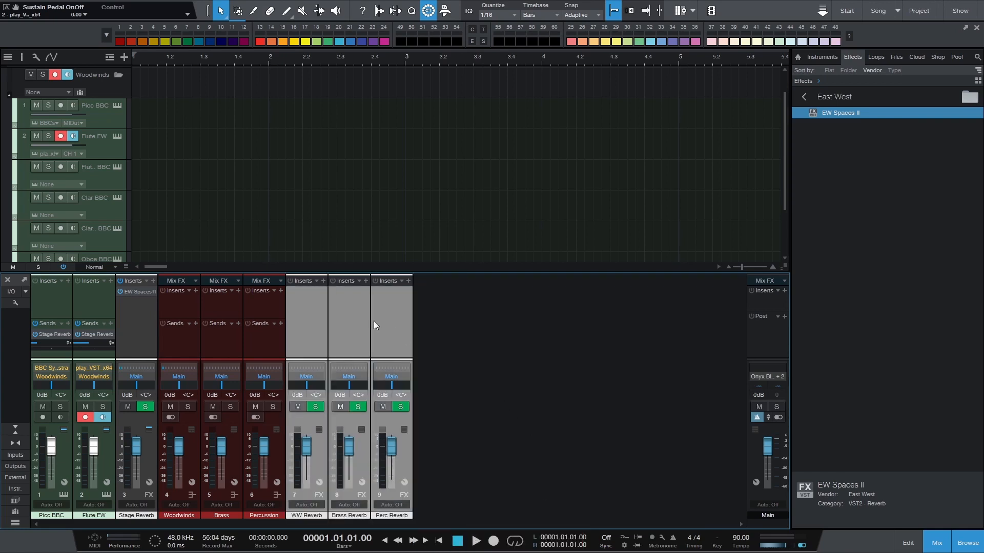
# Insert EW Spaces II on the WW Reverb channel and load S. Cal. Hall Winds C ST FR 3.3s from Instrument Specific Tour, Woodwinds
pyautogui.click(313, 326)
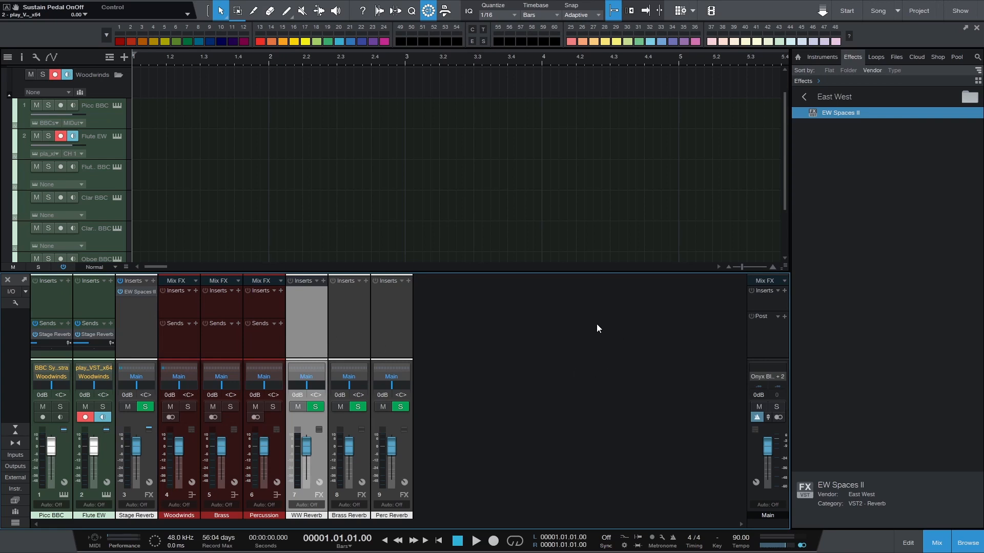
pyautogui.moveTo(831, 113); pyautogui.dragTo(312, 304)
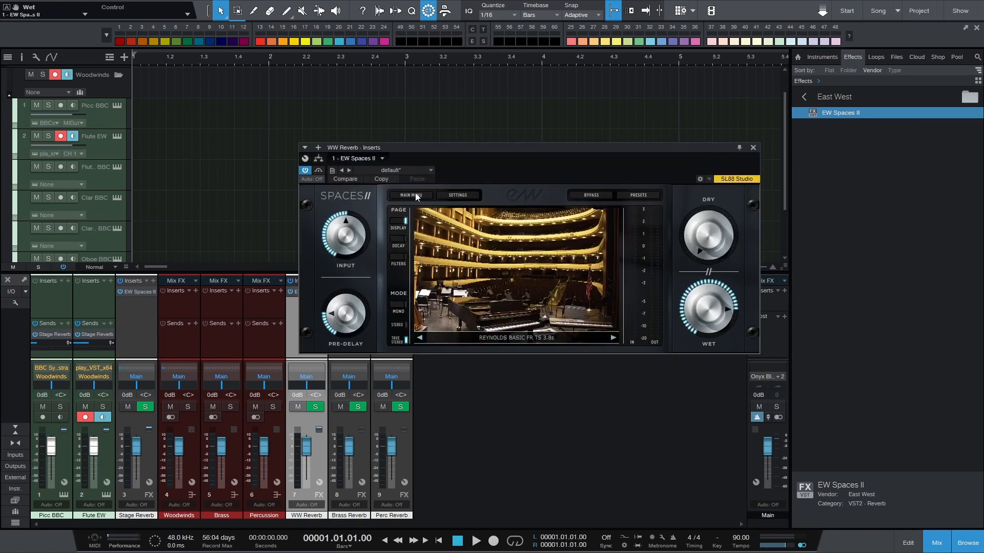
pyautogui.click(637, 195)
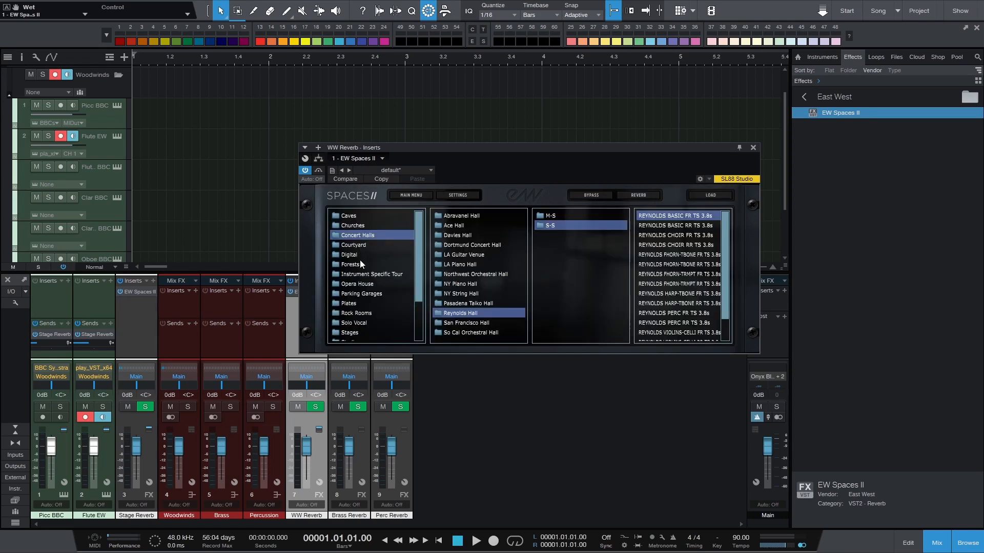
pyautogui.click(365, 274)
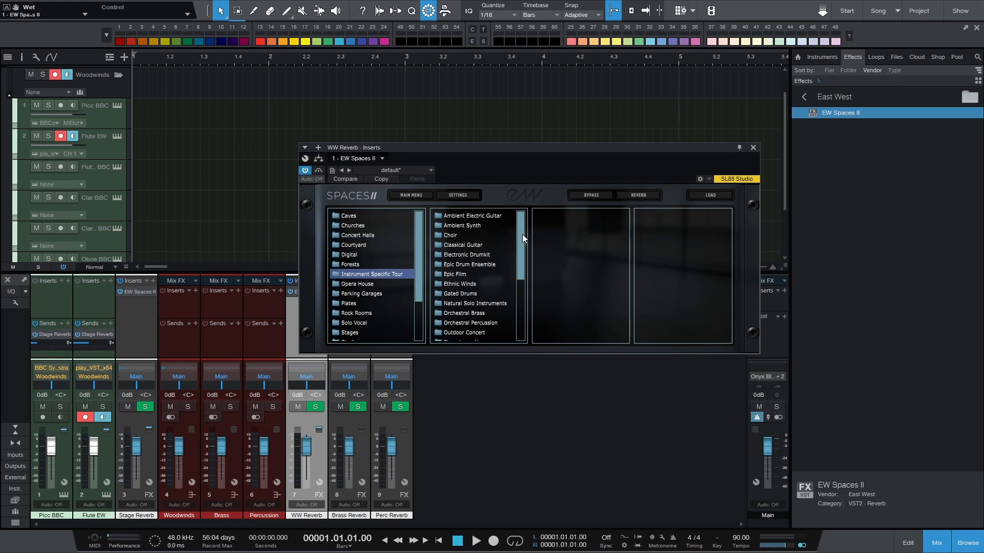
pyautogui.moveTo(521, 235); pyautogui.dragTo(522, 305)
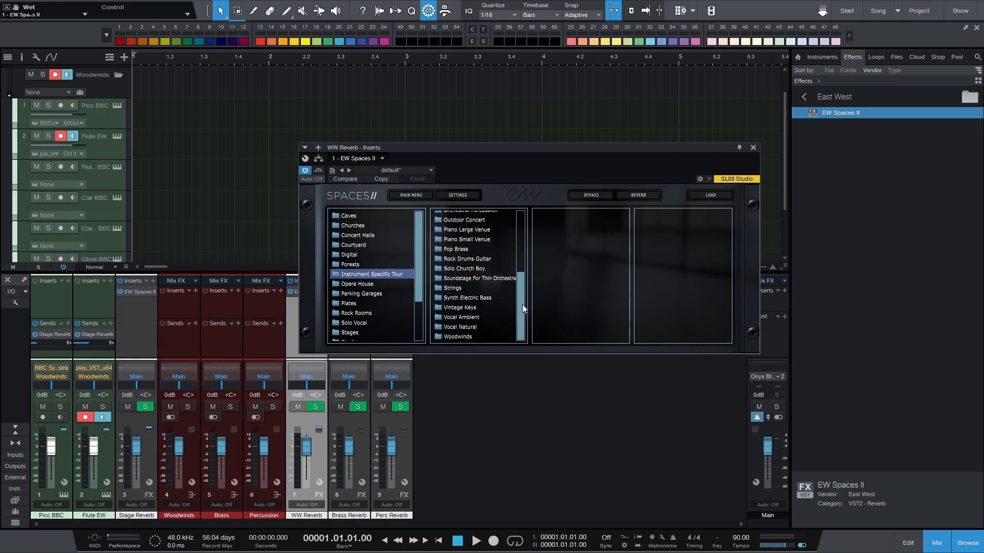
pyautogui.click(442, 337)
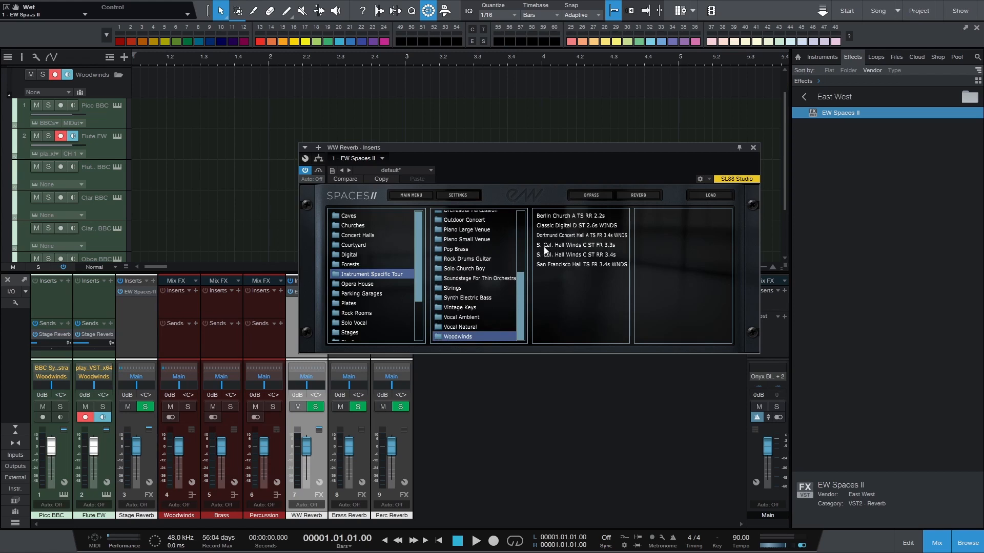
pyautogui.click(577, 247)
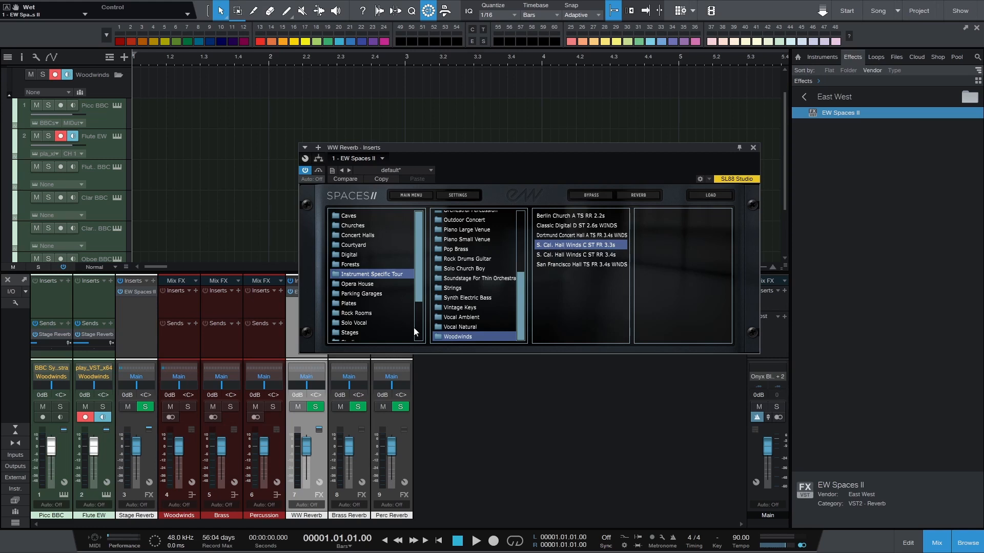
pyautogui.moveTo(555, 149); pyautogui.dragTo(626, 79)
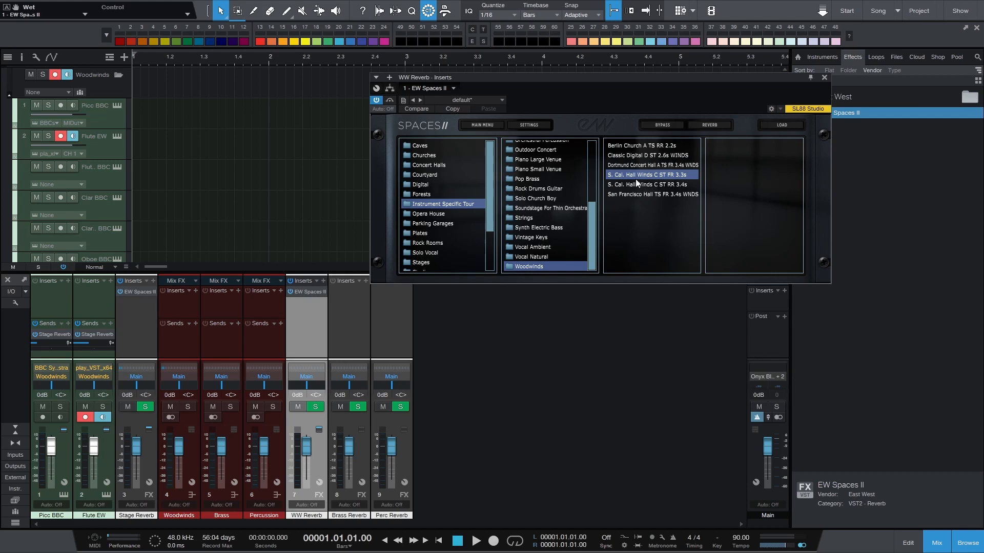
pyautogui.click(789, 127)
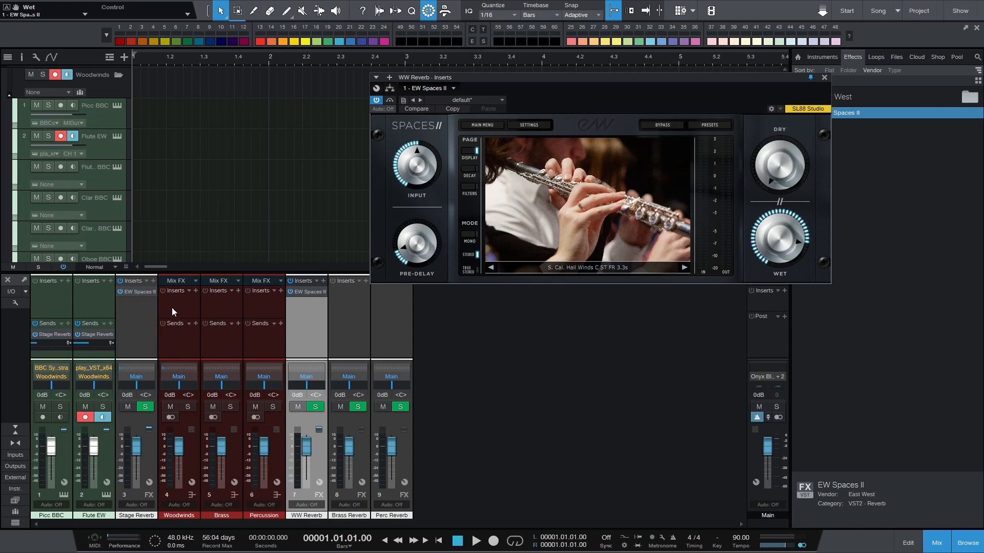
# Add a send from the Woodwinds bus to WW Reverb and audition it with the Picc BBC and Flute EW tracks
pyautogui.click(185, 300)
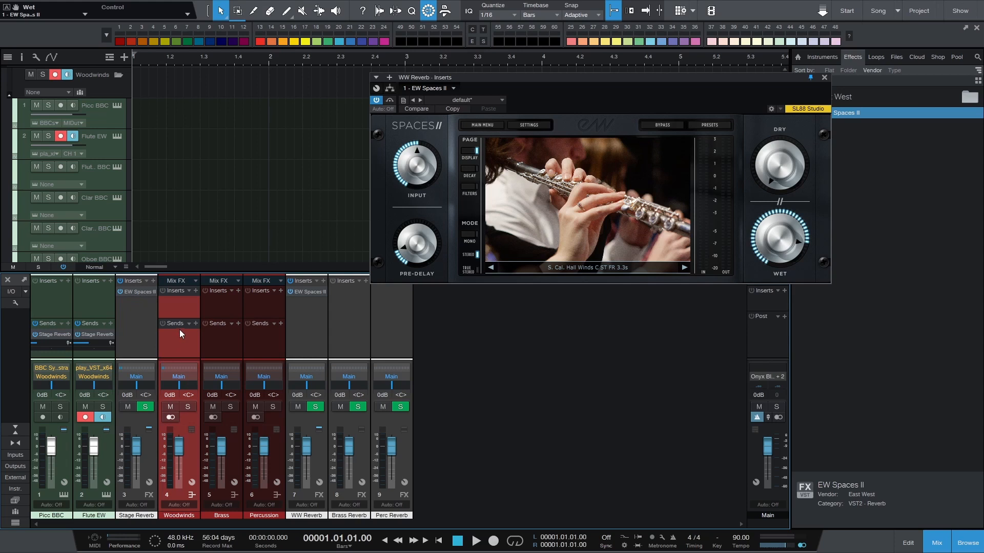
pyautogui.click(196, 323)
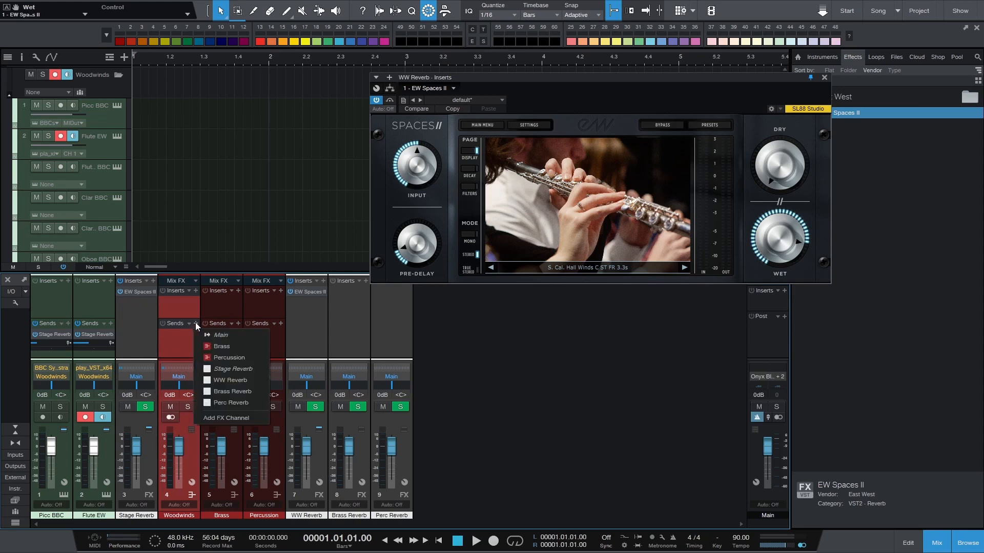
pyautogui.click(234, 380)
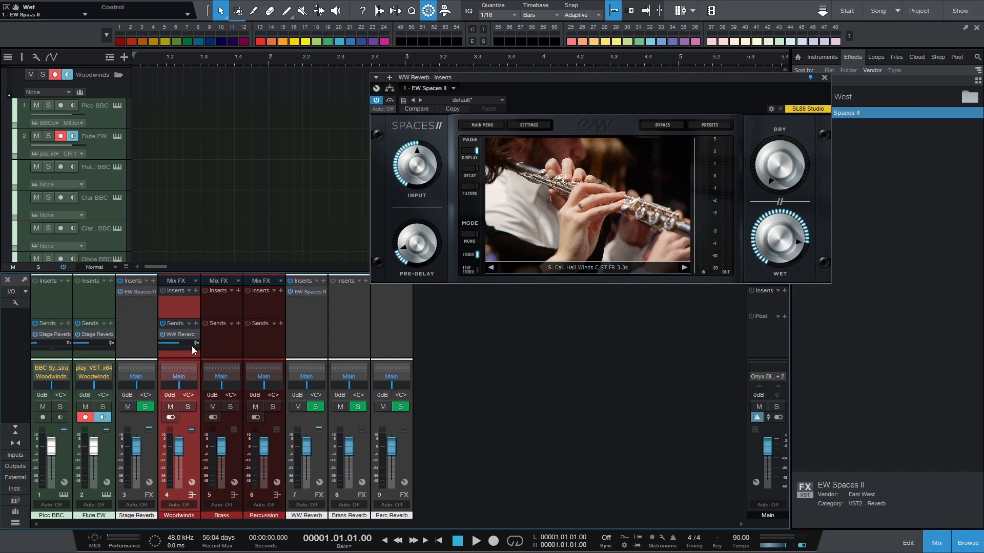
pyautogui.click(104, 118)
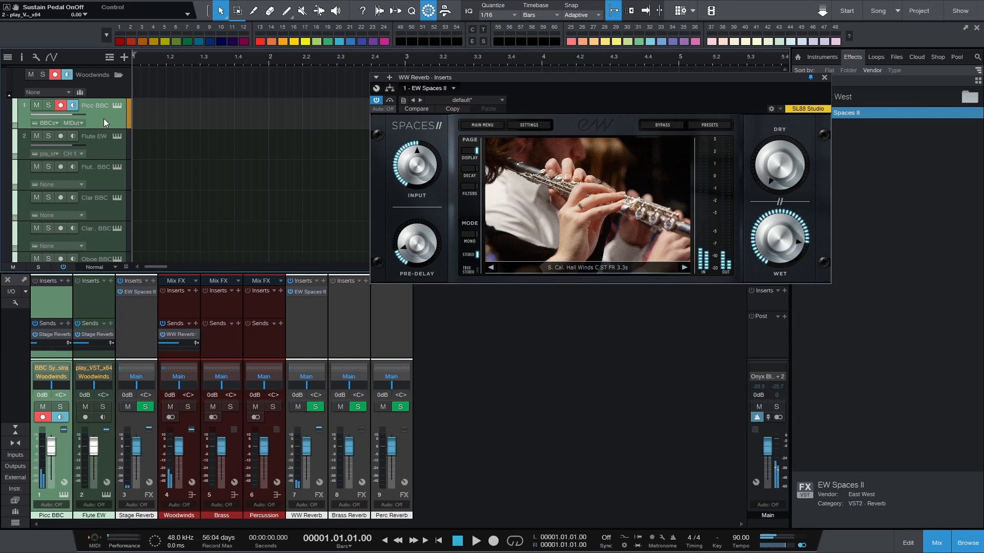
pyautogui.click(103, 146)
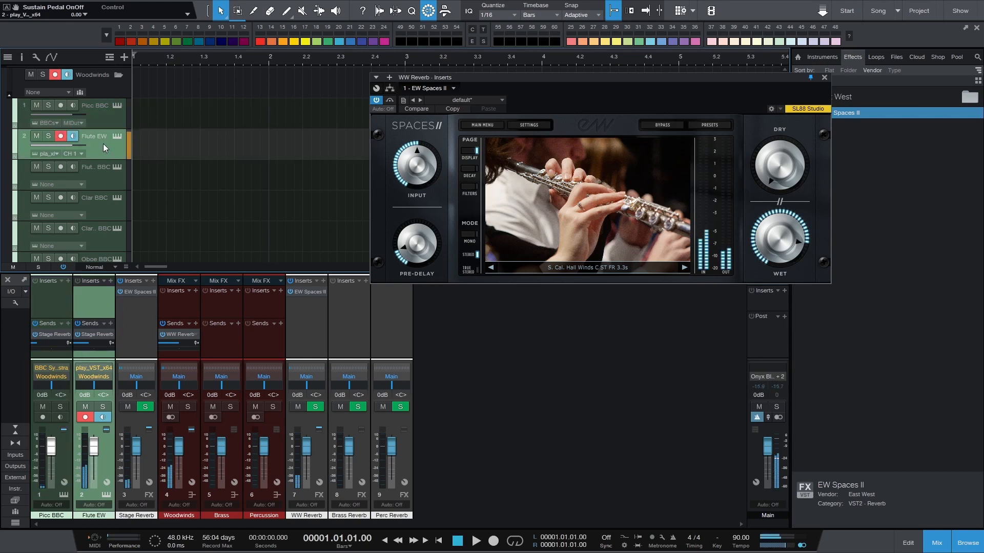
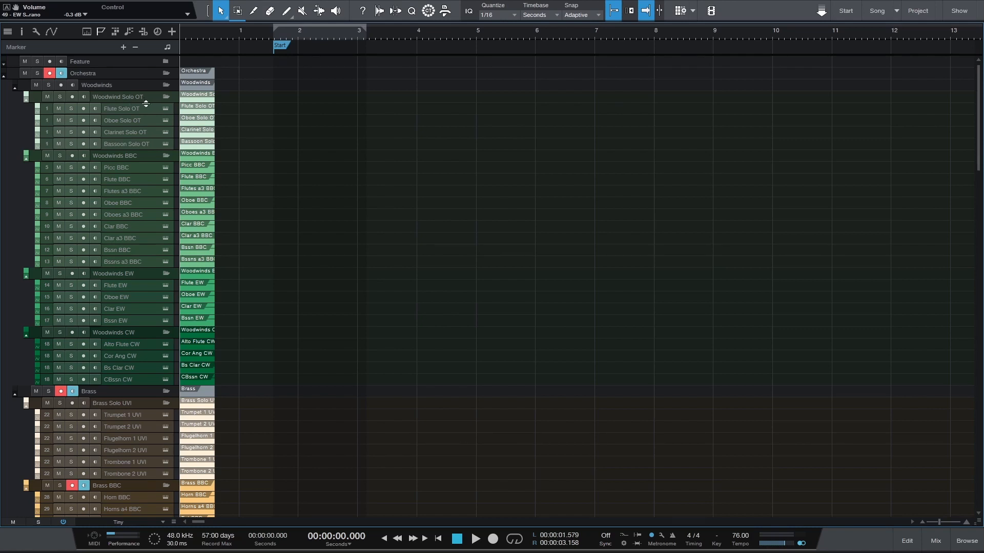
# Audition the Flute Solo OT, Oboe Solo OT, Flute BBC, Flutes a3 BBC and Clar BBC tracks one after another
pyautogui.click(146, 110)
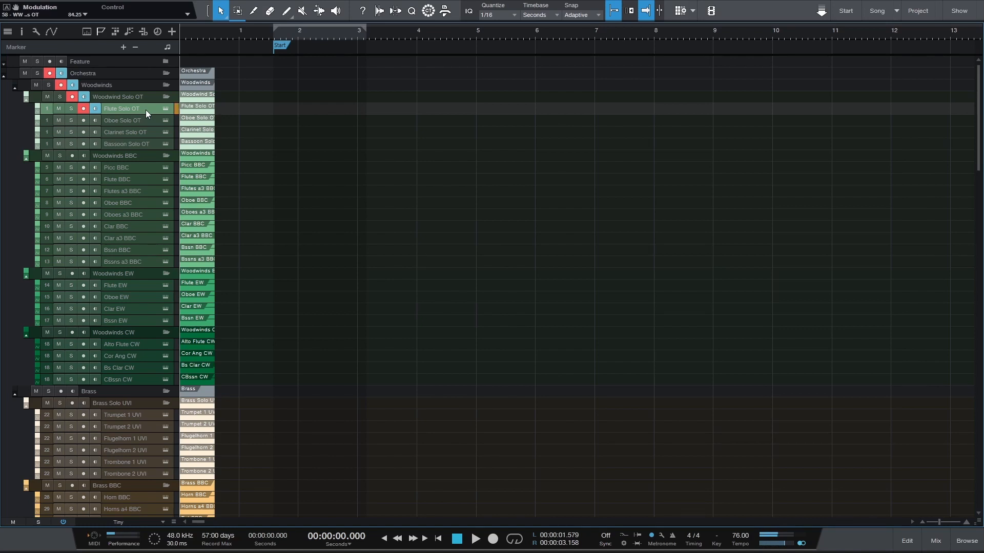
pyautogui.click(131, 120)
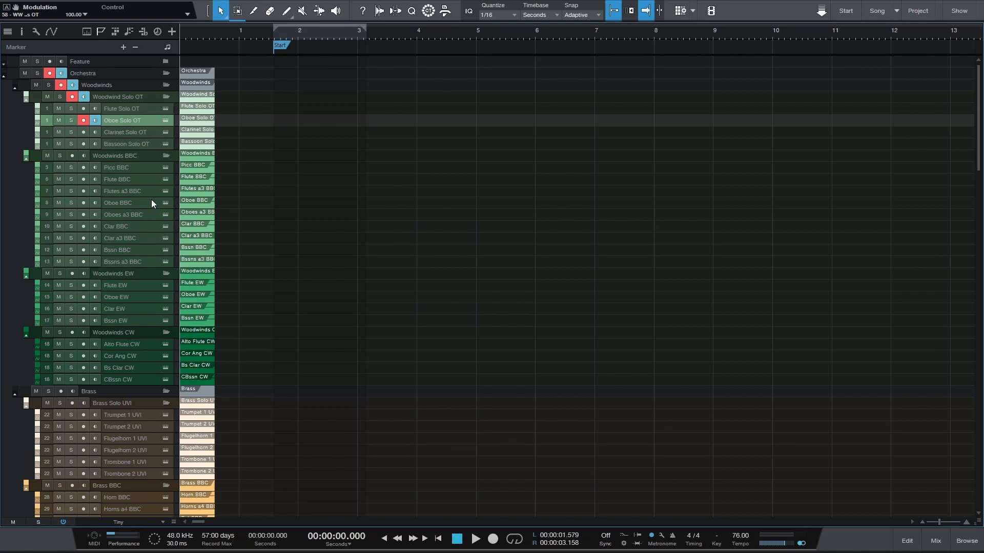
pyautogui.click(137, 178)
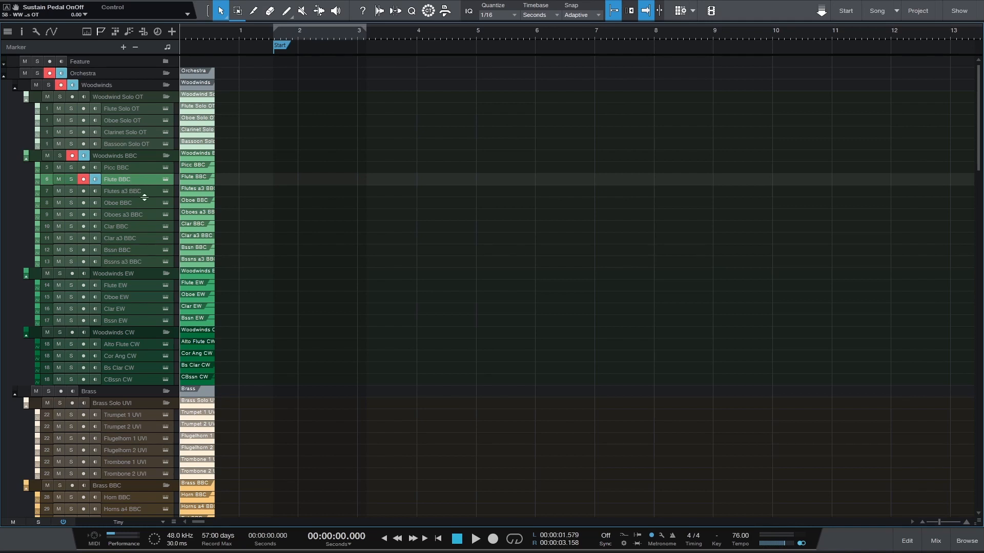
pyautogui.click(146, 190)
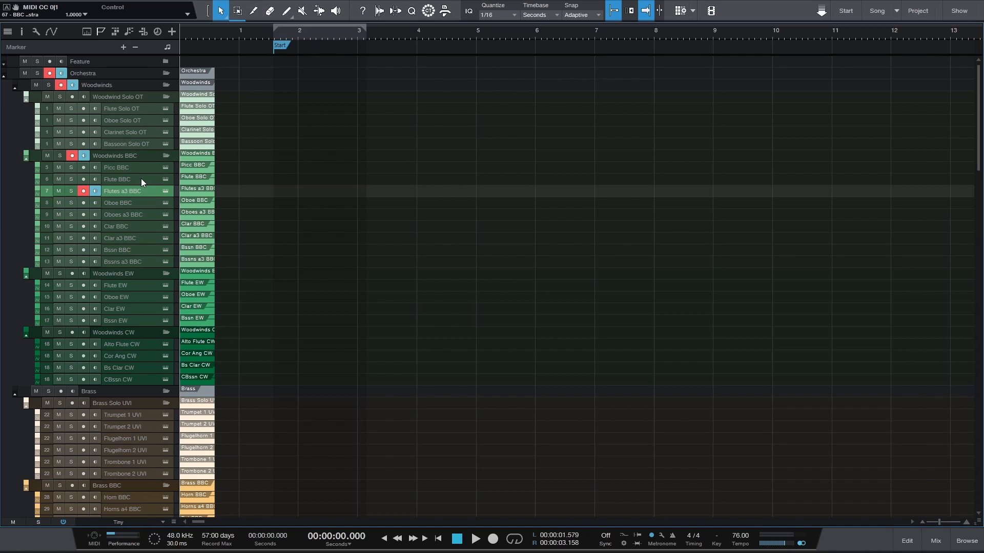
pyautogui.click(131, 227)
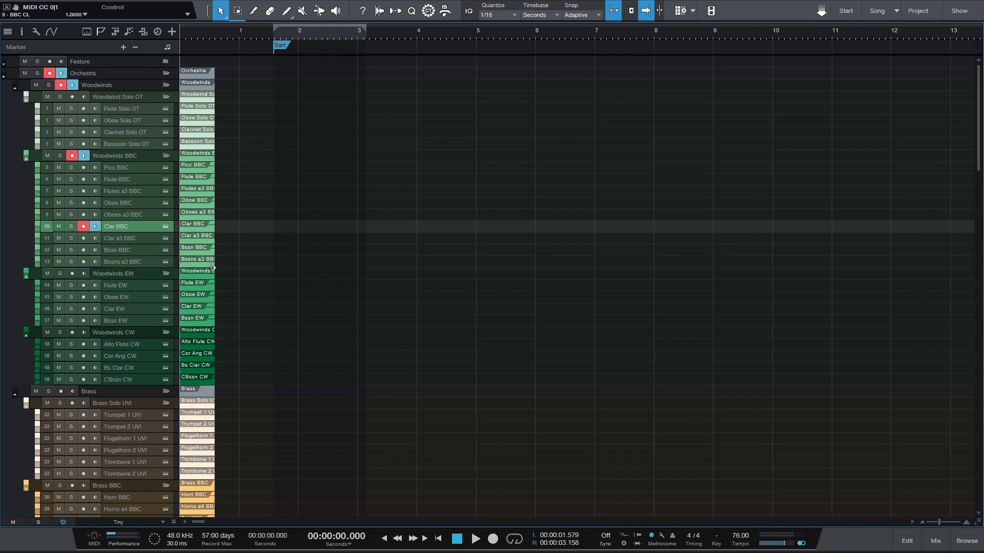
# Compare the Oboe EW and Oboe BBC tracks by playing them in turn, finishing on Oboe EW
pyautogui.click(130, 297)
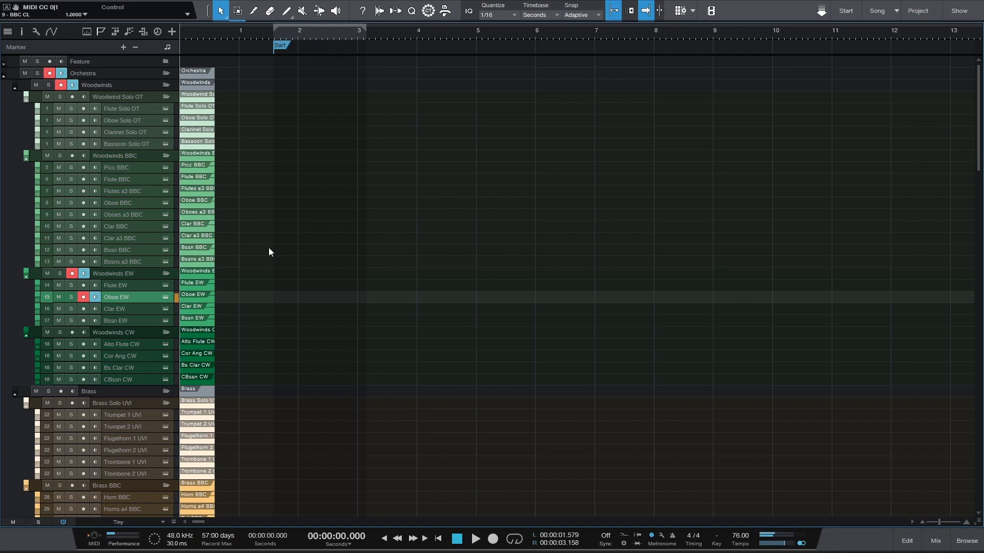
pyautogui.click(128, 204)
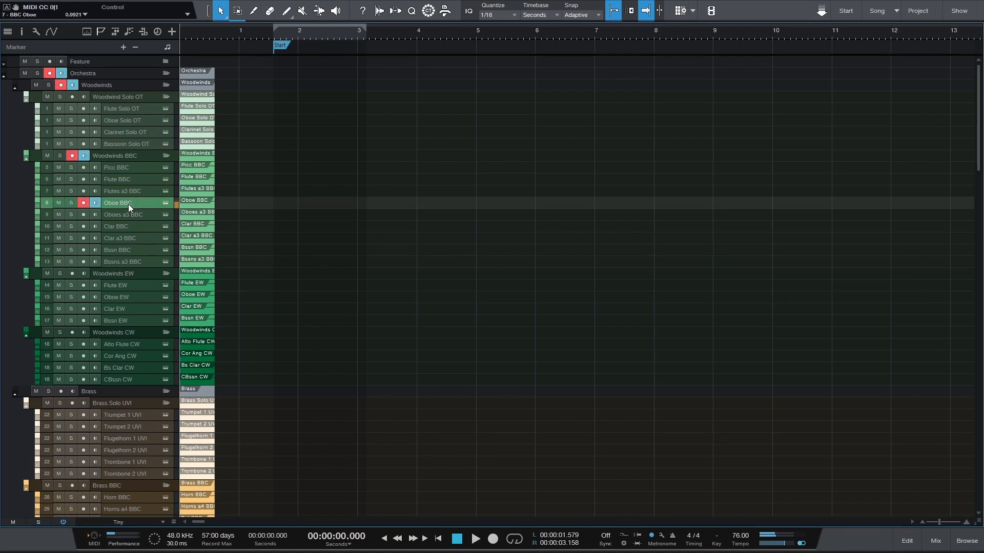
pyautogui.click(124, 300)
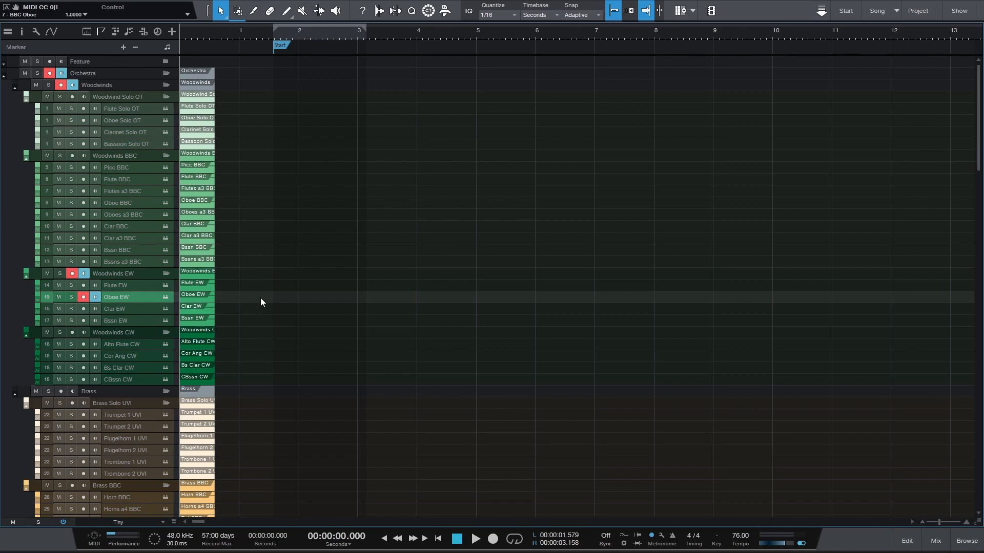
# Show the track list, look through its percussion and brass sections including the hidden Brass EW tracks, and hide it again
pyautogui.scroll(-6, 260, 299)
pyautogui.scroll(-3, 261, 302)
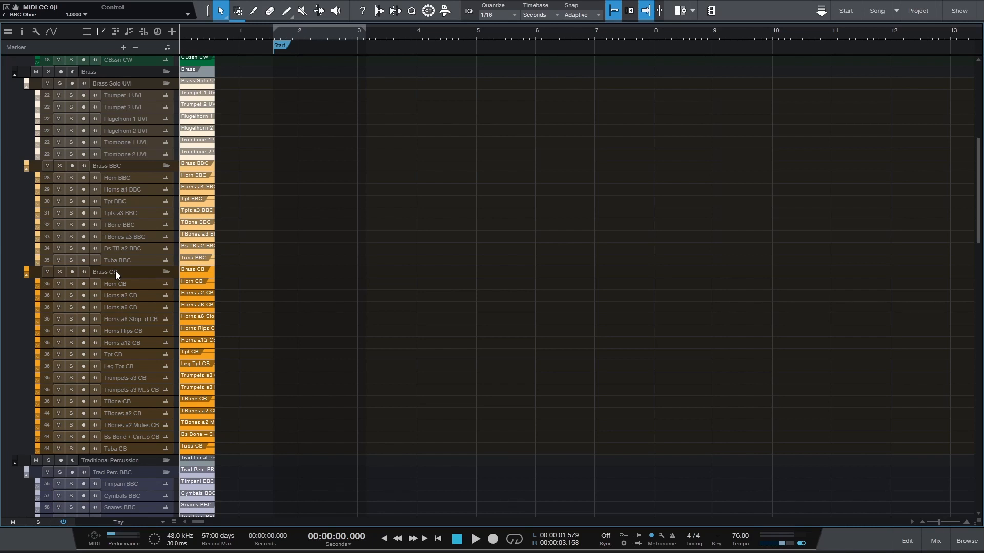
pyautogui.click(8, 32)
pyautogui.scroll(6, 63, 262)
pyautogui.scroll(4, 63, 263)
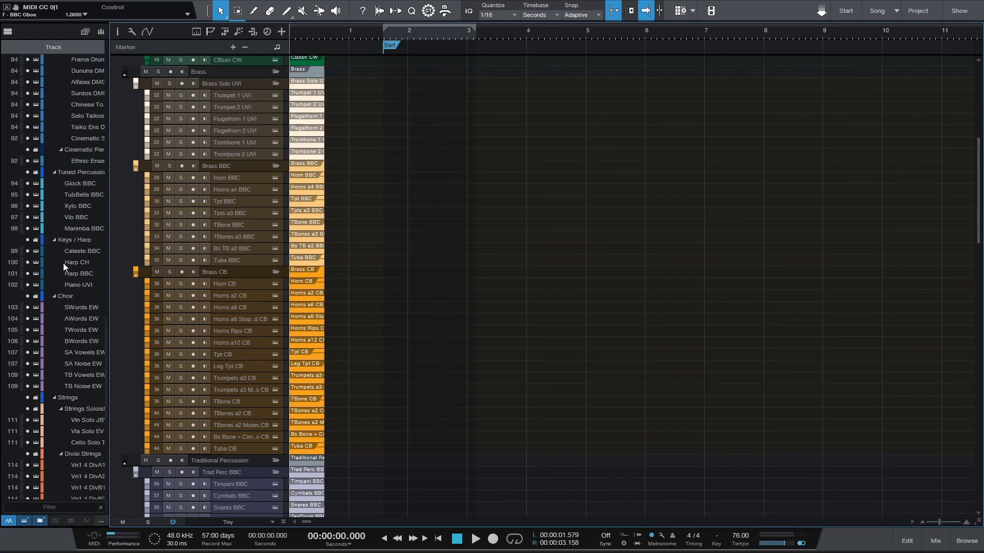
pyautogui.scroll(5, 88, 195)
pyautogui.scroll(15, 88, 194)
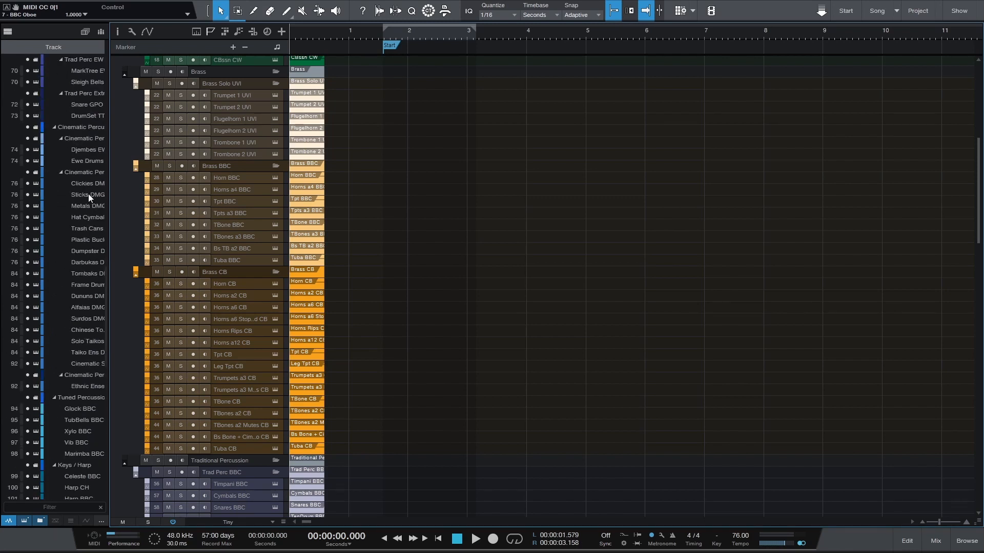
pyautogui.scroll(-3, 88, 194)
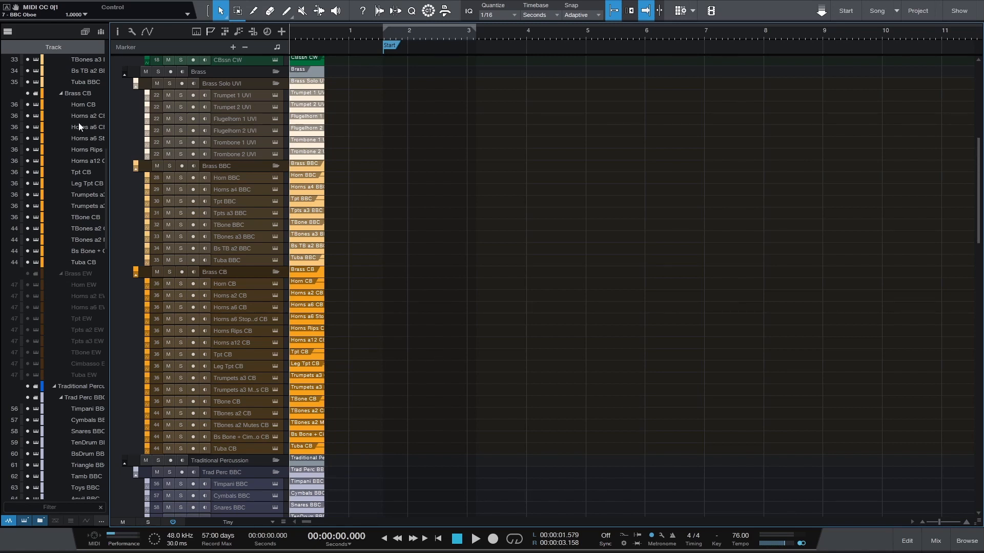
pyautogui.click(9, 32)
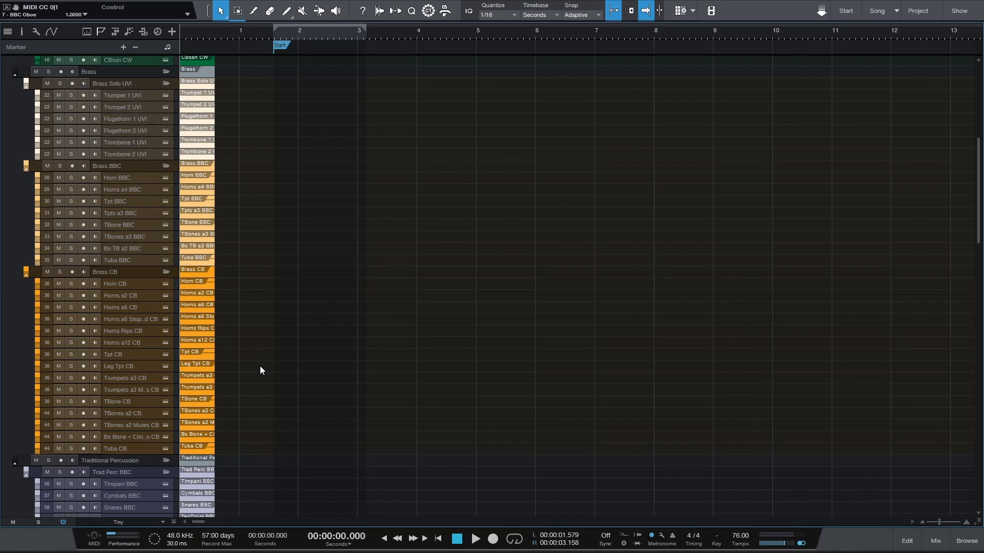
# Audition the Tpt BBC track, the Tpt CB track and the bass trombone and cimbasso track in the Brass CB folder
pyautogui.scroll(2, 259, 366)
pyautogui.scroll(-1, 260, 365)
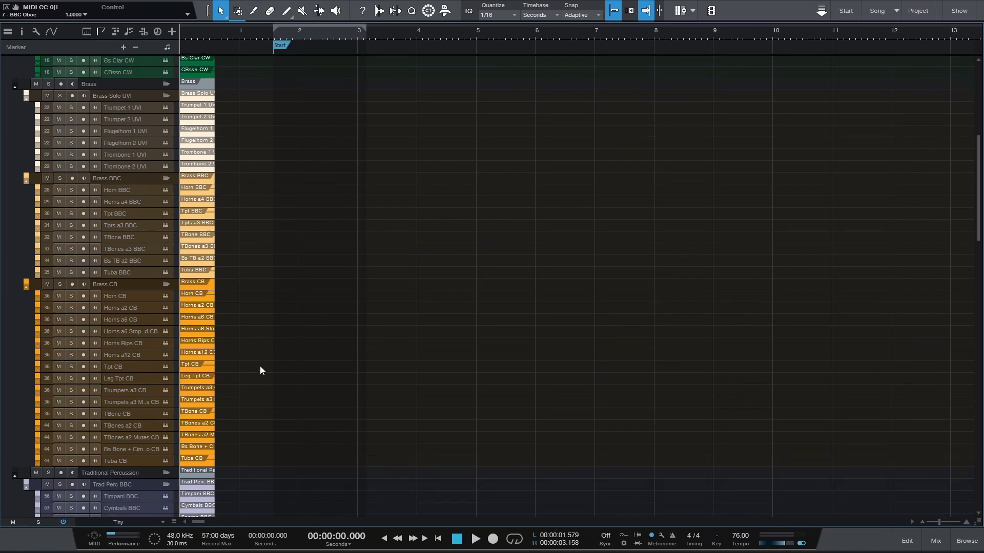
pyautogui.click(132, 214)
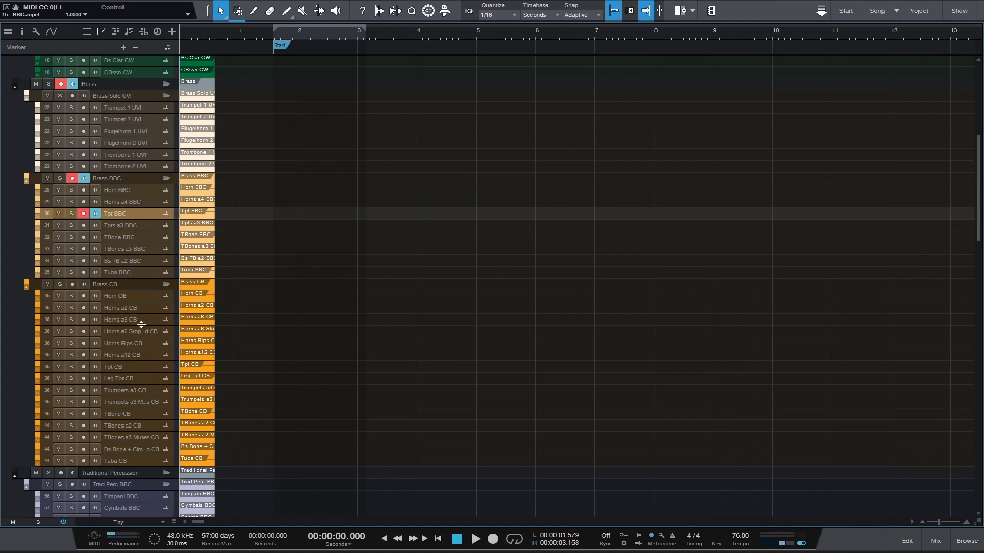
pyautogui.click(127, 369)
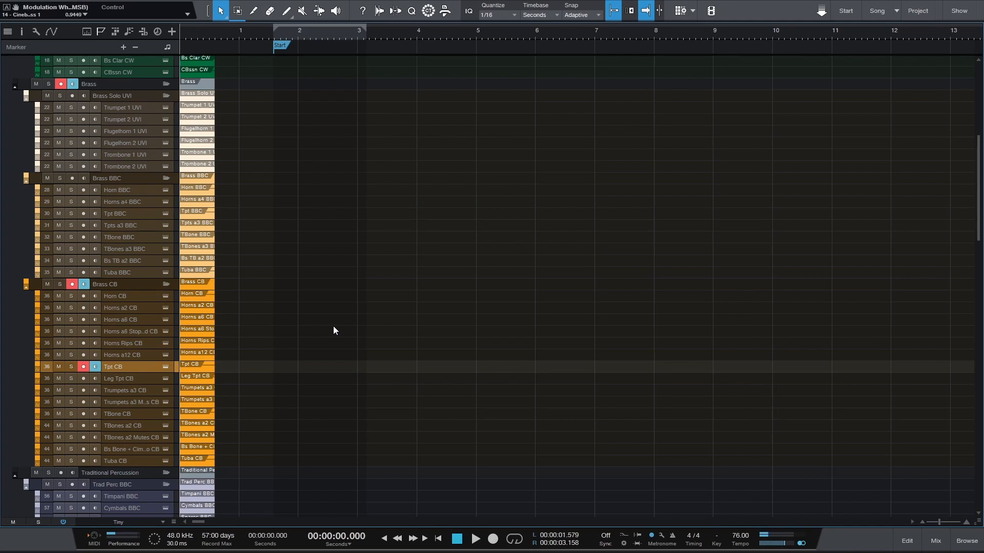
pyautogui.scroll(-3, 311, 330)
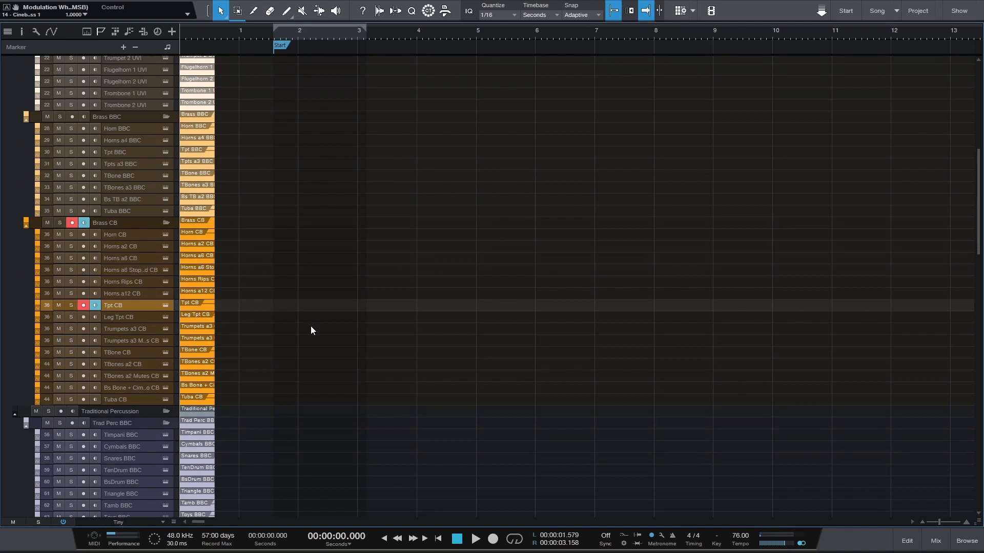
pyautogui.click(119, 388)
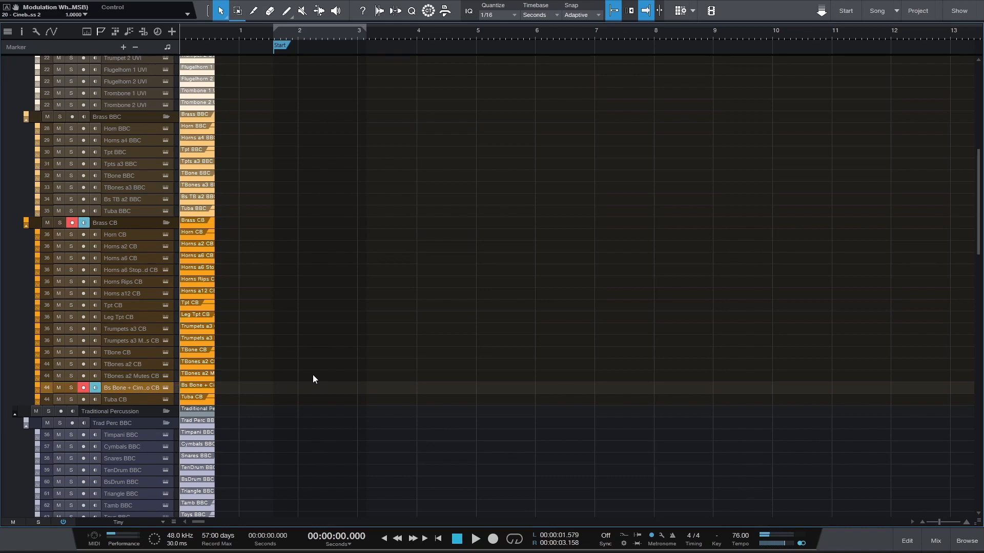
# Open the Solo Brass instrument of the Trumpet 1 UVI track and bring its window fully into view
pyautogui.scroll(5, 263, 336)
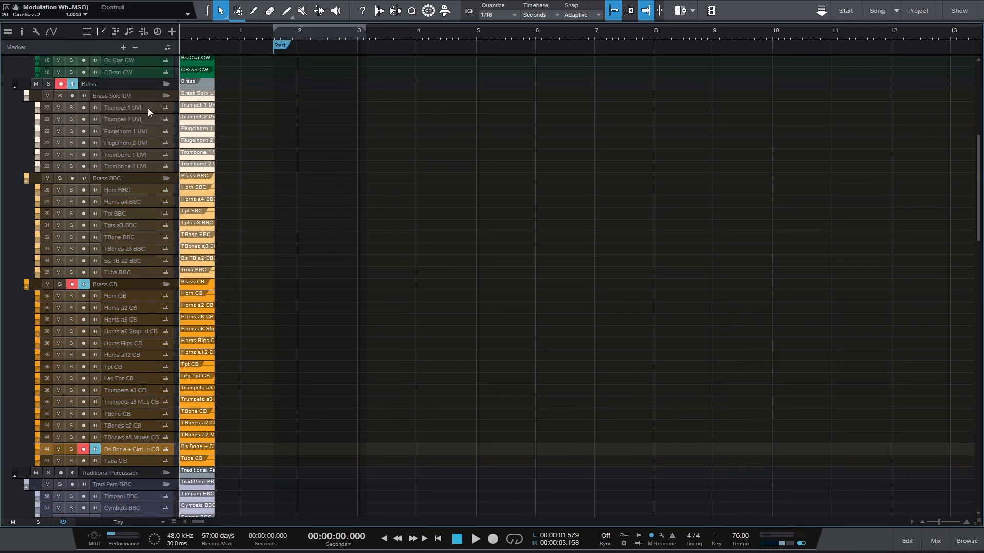
pyautogui.click(165, 107)
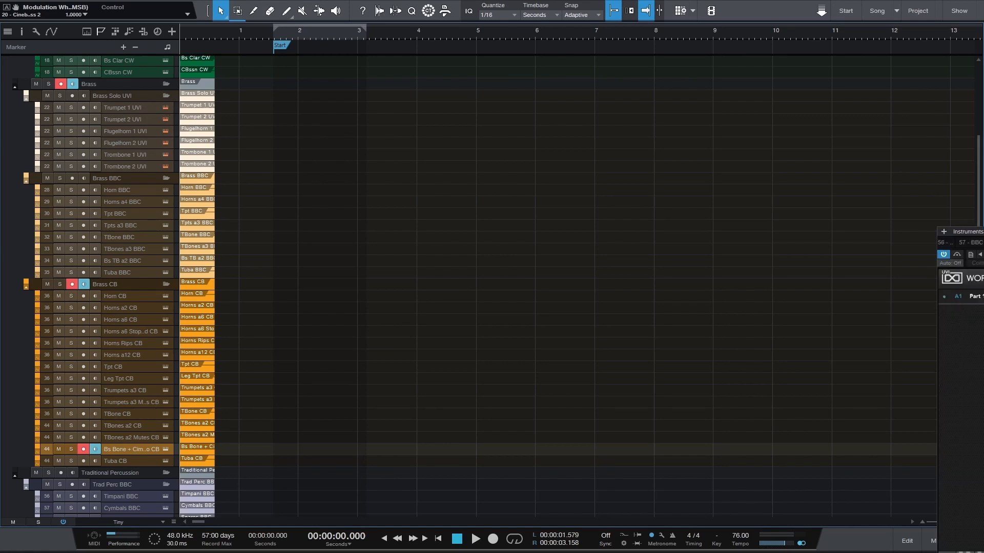
pyautogui.moveTo(982, 232); pyautogui.dragTo(481, 79)
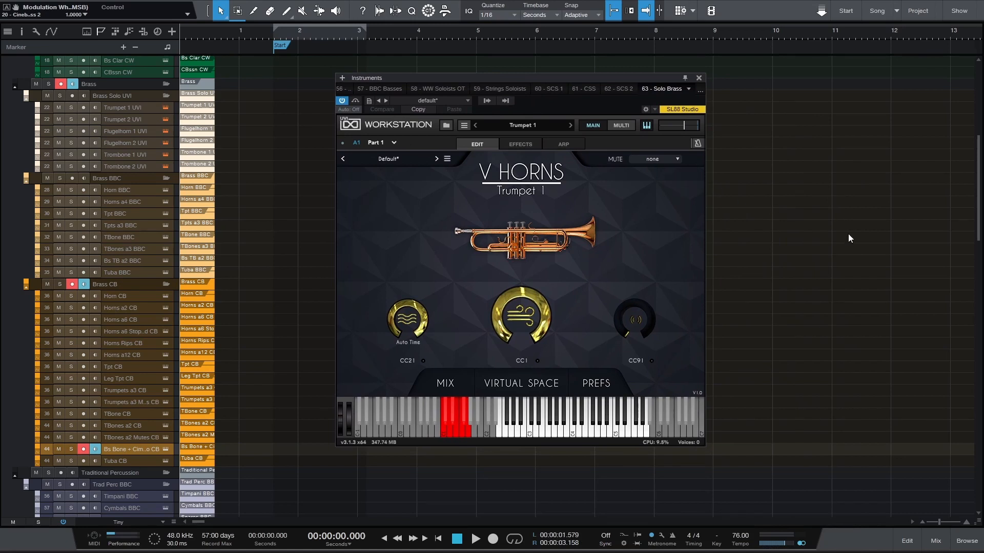
# Audition Trumpet 1 UVI, close the instrument window, and play the Flugelhorn 1 UVI and Flugelhorn 2 UVI tracks
pyautogui.click(118, 108)
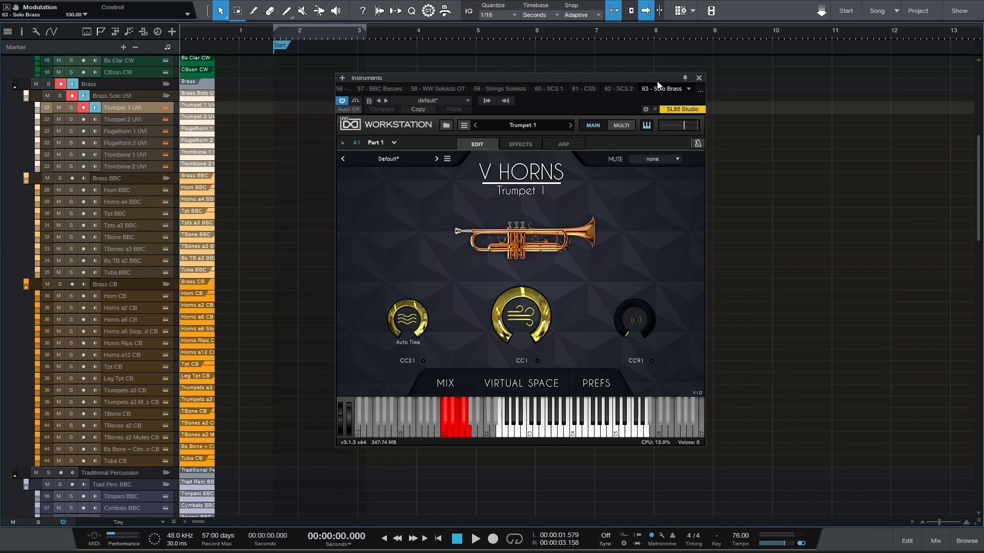
pyautogui.click(698, 77)
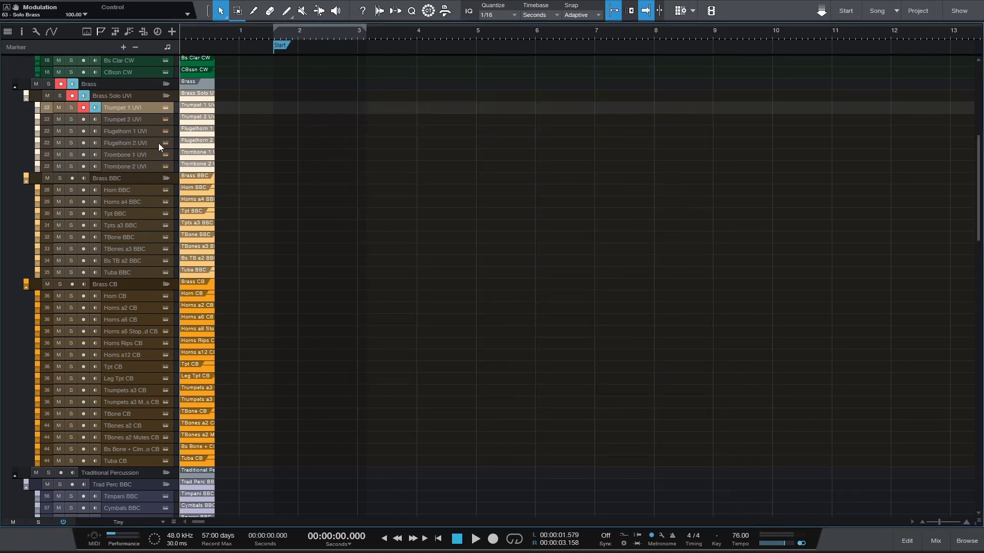
pyautogui.click(130, 131)
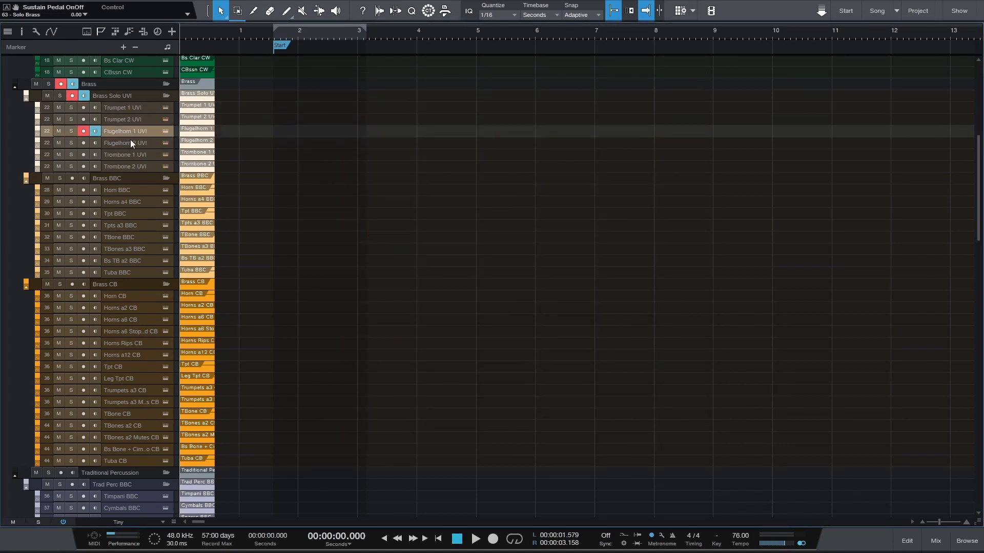
pyautogui.click(122, 143)
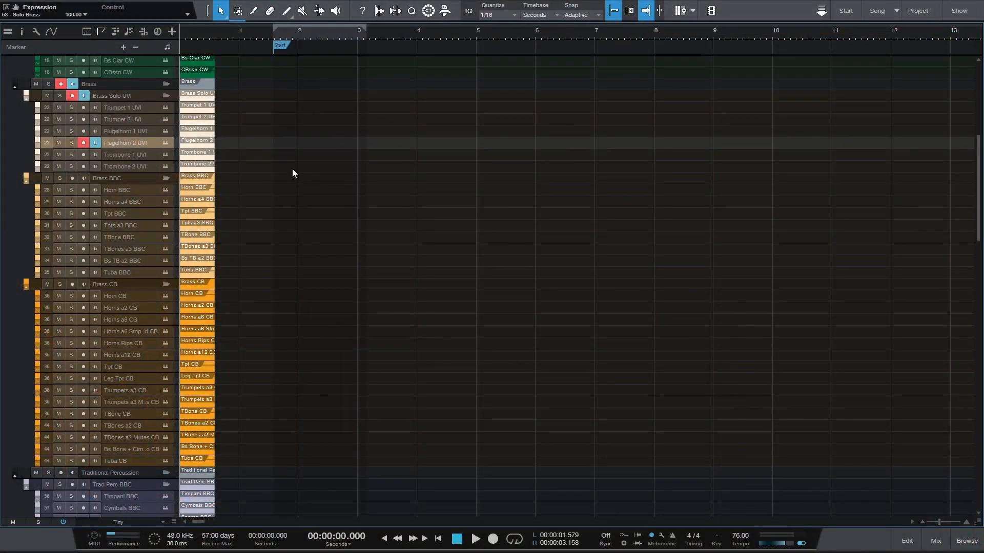
# Audition the Horns a6, stopped Horns a6, Horns Rips and Horns a12 tracks in the Brass CB folder
pyautogui.scroll(12, 295, 189)
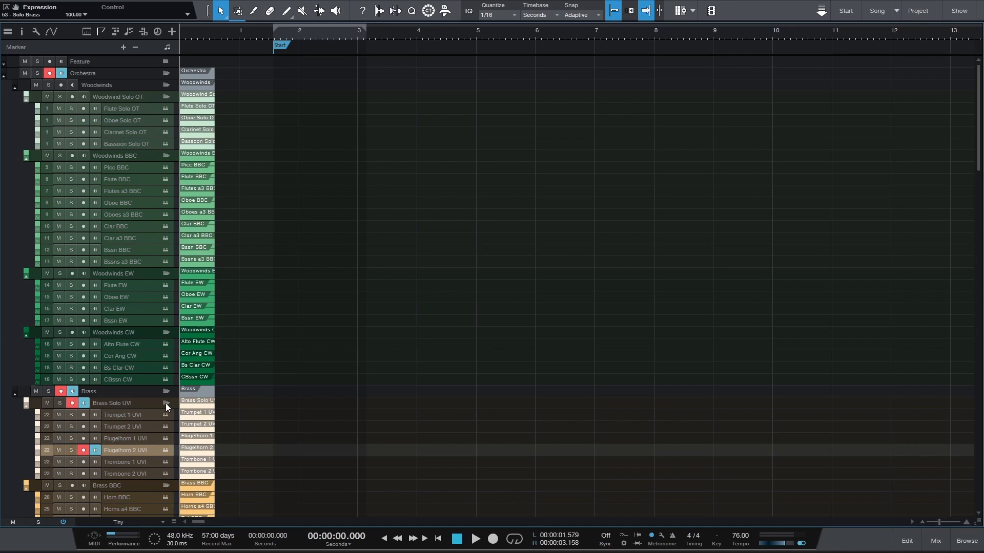
pyautogui.scroll(-5, 313, 305)
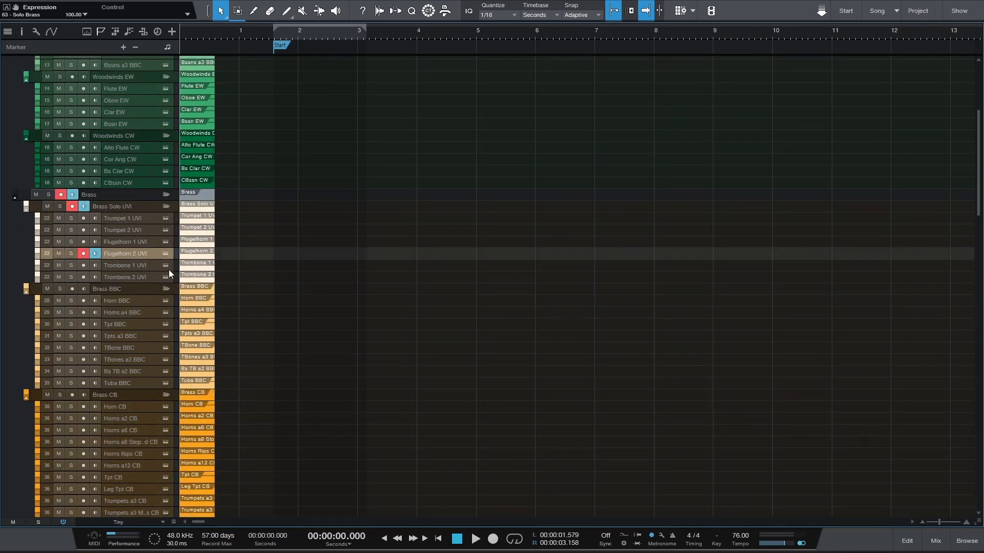
pyautogui.scroll(-3, 280, 256)
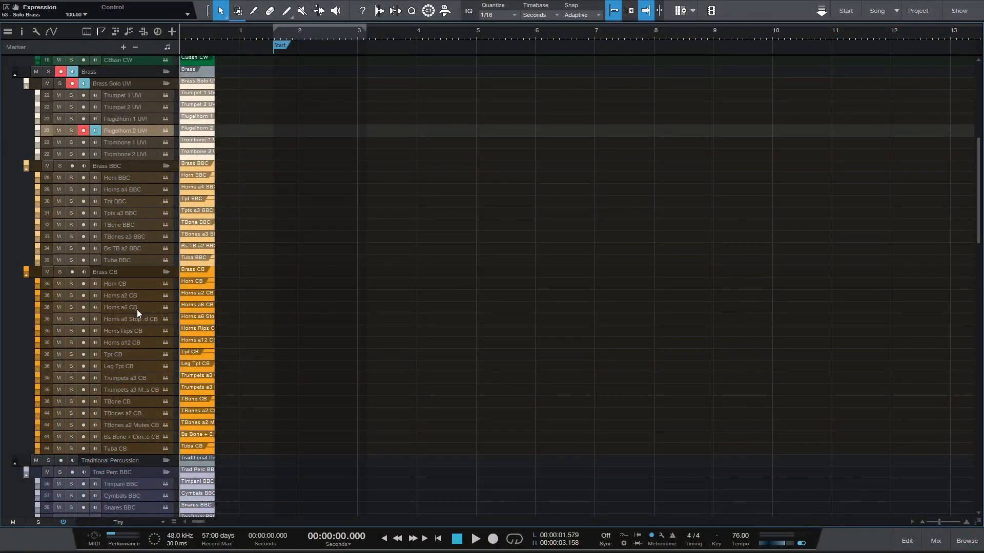
pyautogui.click(137, 308)
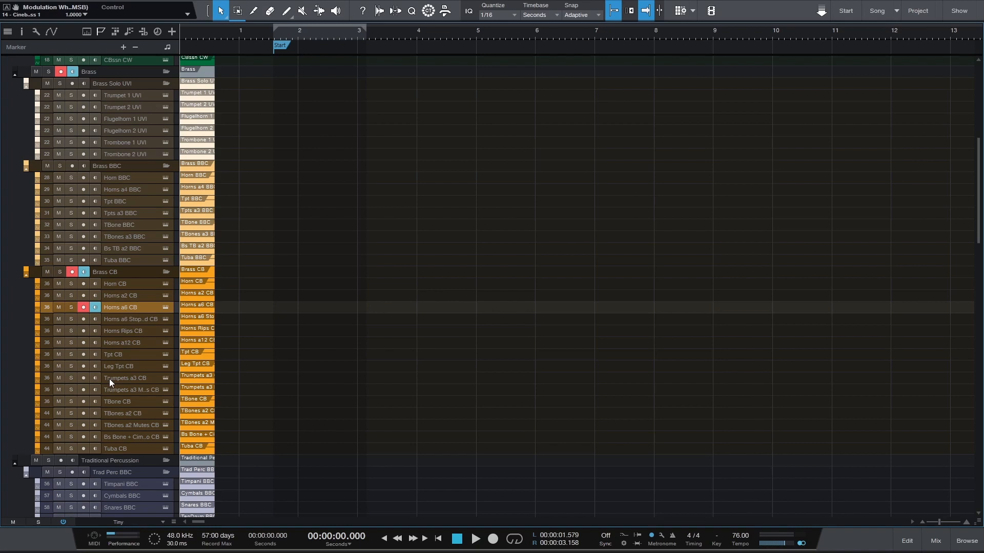
pyautogui.click(118, 323)
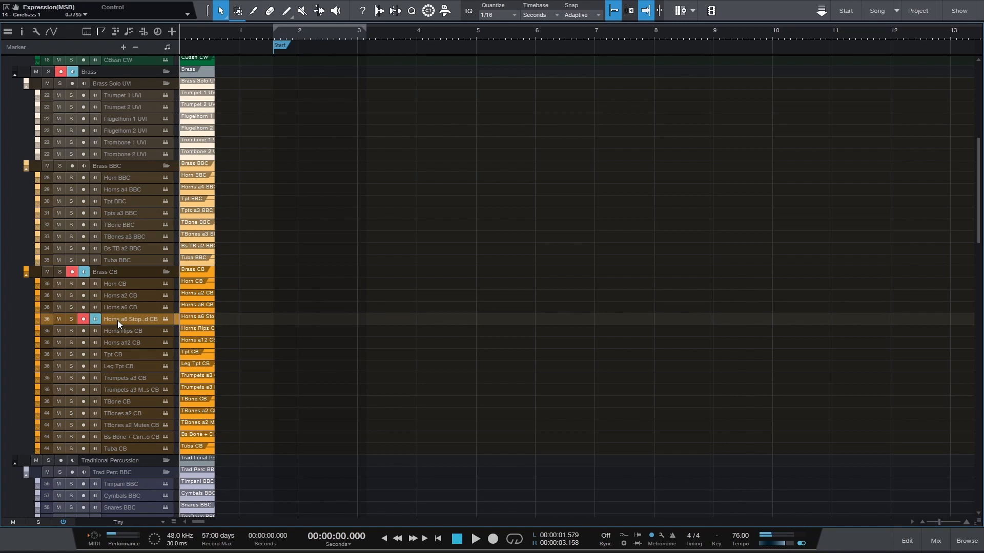
pyautogui.click(118, 331)
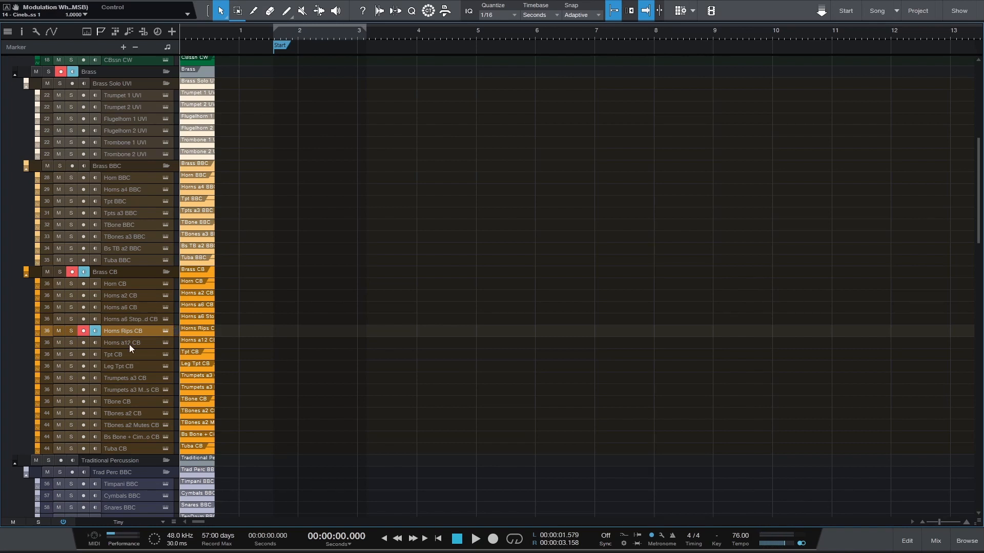
pyautogui.click(130, 344)
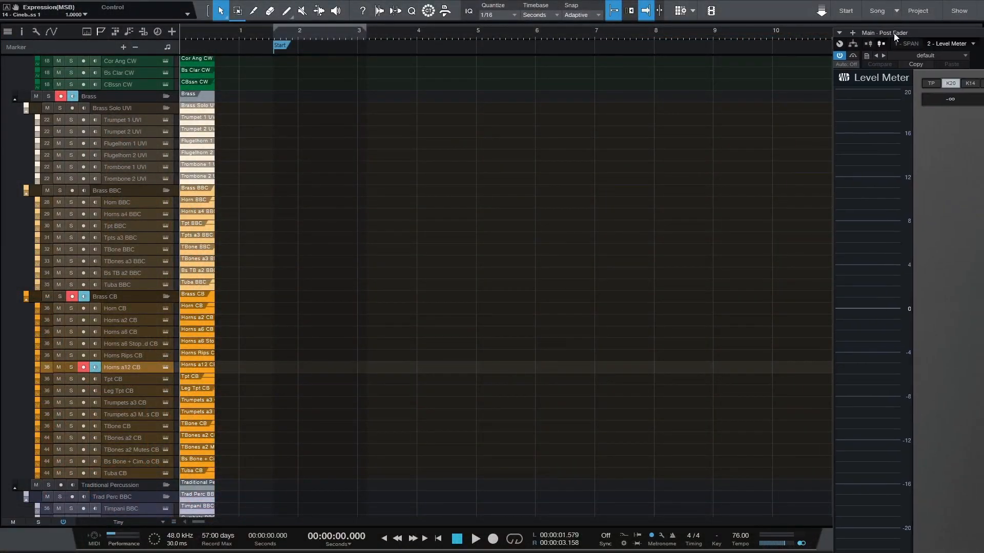
# Place the Level Meter window beside the arrangement and play the Horn CB track to check its level
pyautogui.moveTo(893, 33); pyautogui.dragTo(894, 0)
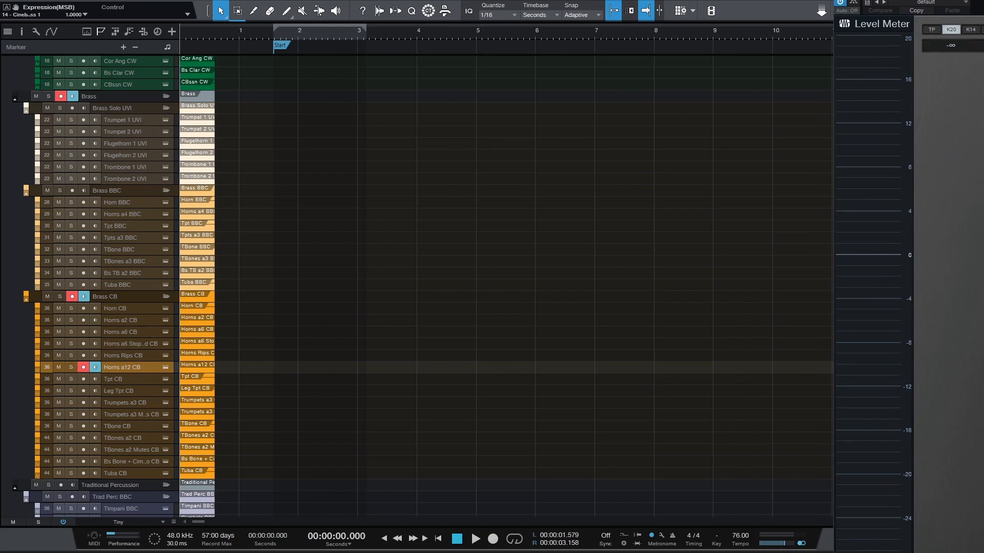
pyautogui.moveTo(983, 552); pyautogui.dragTo(983, 528)
pyautogui.moveTo(898, 0); pyautogui.dragTo(969, 4)
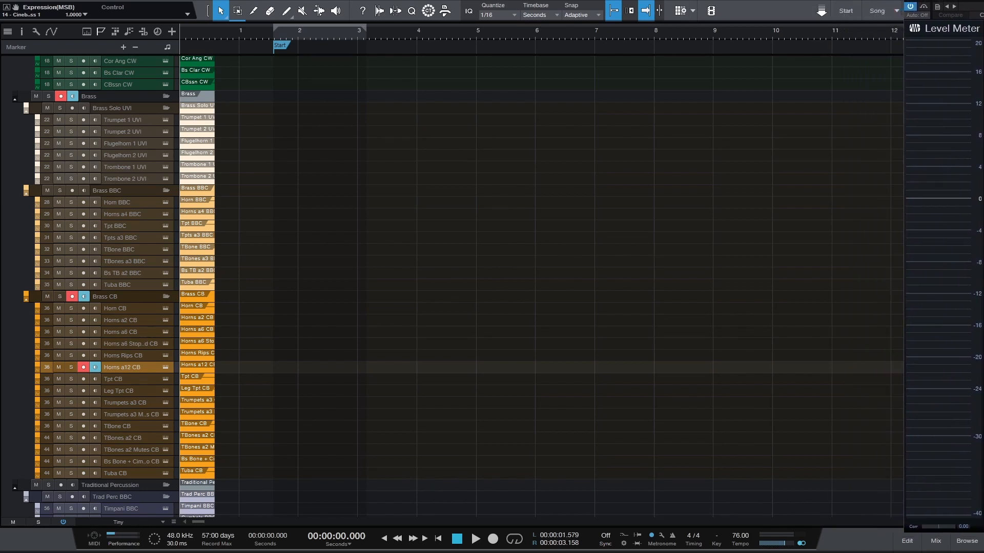
pyautogui.click(114, 308)
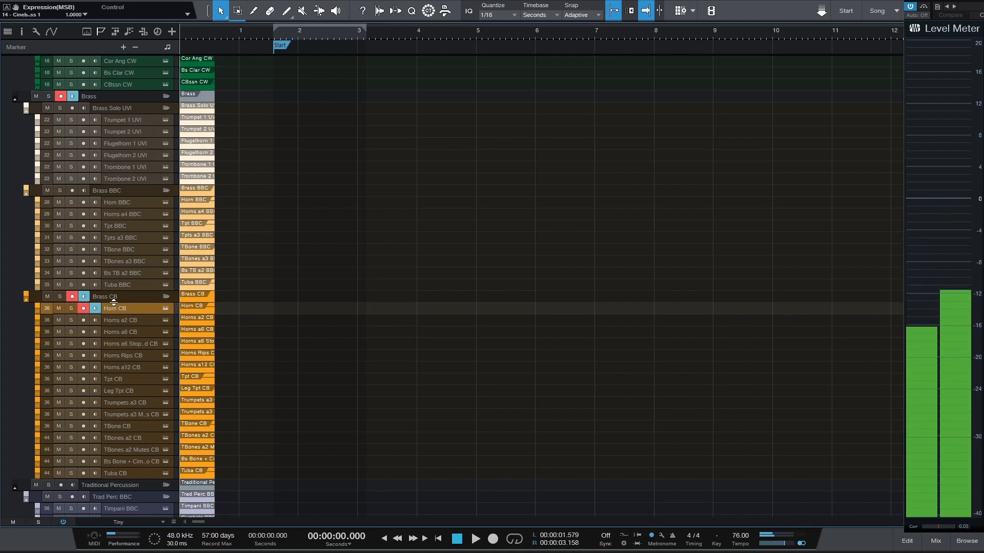
# Play the Horn CB track against the 0 dB line of the Level Meter and audition the Horns a12 CB track
pyautogui.hscroll(1, 707, 241)
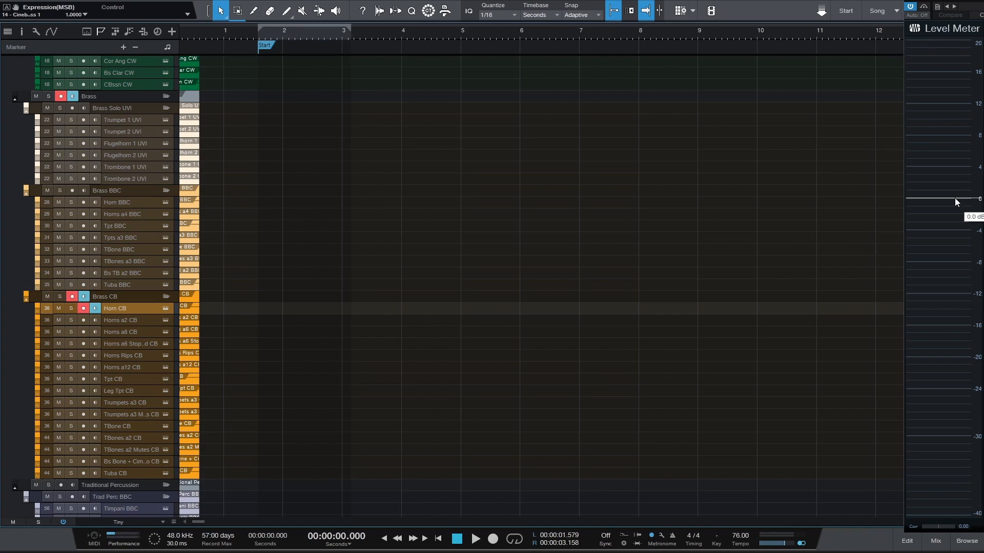
pyautogui.moveTo(954, 198)
pyautogui.mouseDown()
pyautogui.moveTo(957, 139)
pyautogui.moveTo(957, 198)
pyautogui.mouseUp()
pyautogui.moveTo(957, 198)
pyautogui.mouseDown()
pyautogui.moveTo(955, 225)
pyautogui.moveTo(952, 198)
pyautogui.mouseUp()
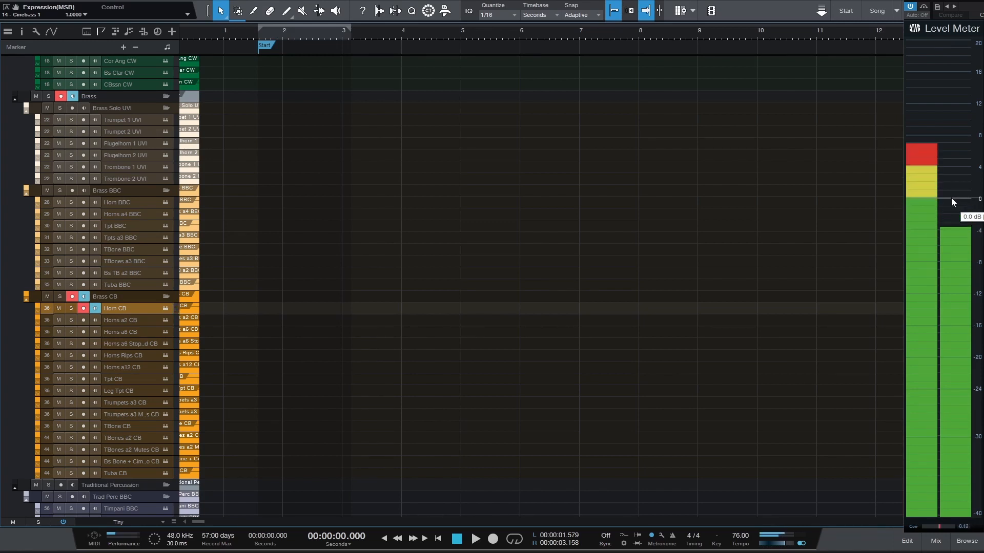
pyautogui.moveTo(951, 198)
pyautogui.mouseDown()
pyautogui.moveTo(933, 155)
pyautogui.moveTo(938, 198)
pyautogui.mouseUp()
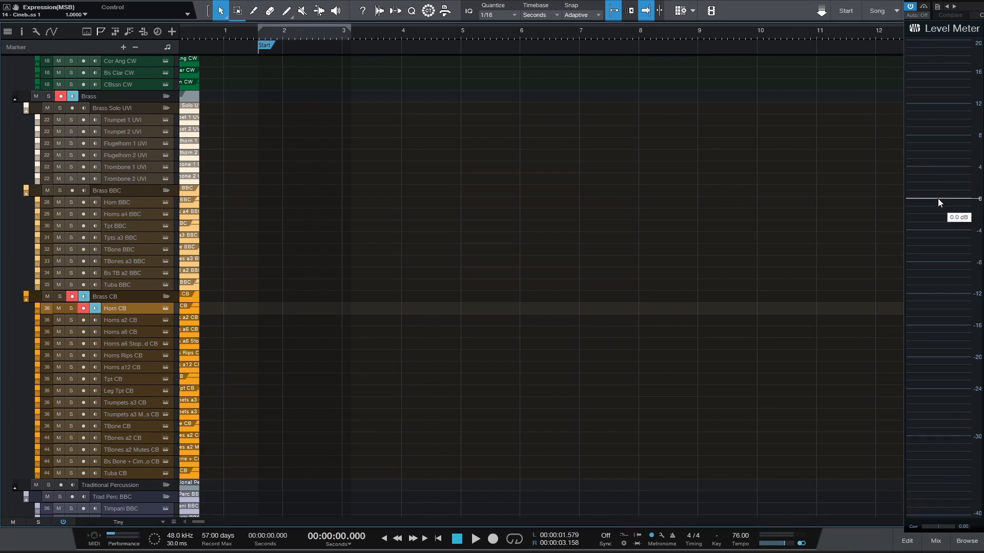
pyautogui.moveTo(939, 197); pyautogui.dragTo(938, 198)
pyautogui.click(130, 367)
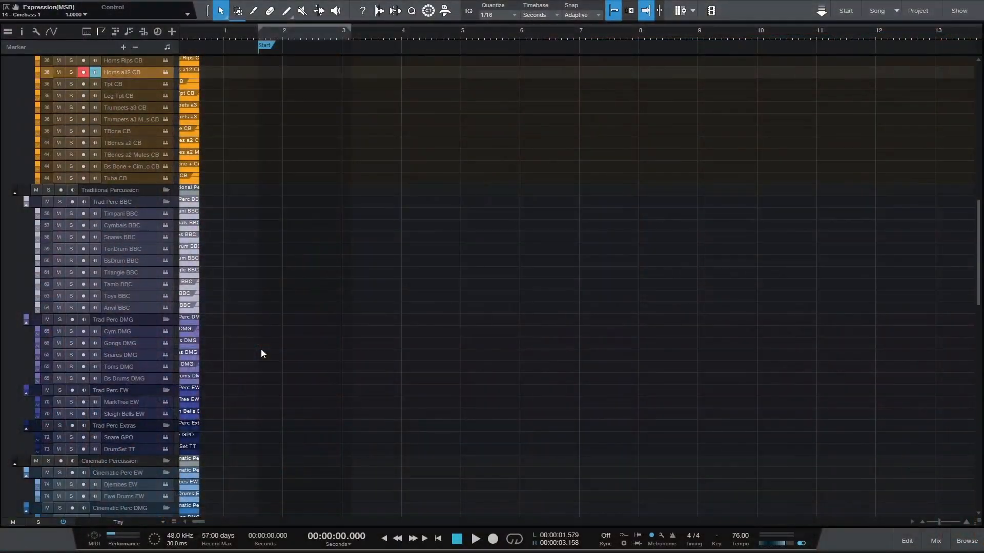
# Audition the Timpani, Snares and Anvil tracks of Trad Perc BBC and the Snares, Toms and Bs Drums tracks of Trad Perc DMG
pyautogui.scroll(-2, 261, 350)
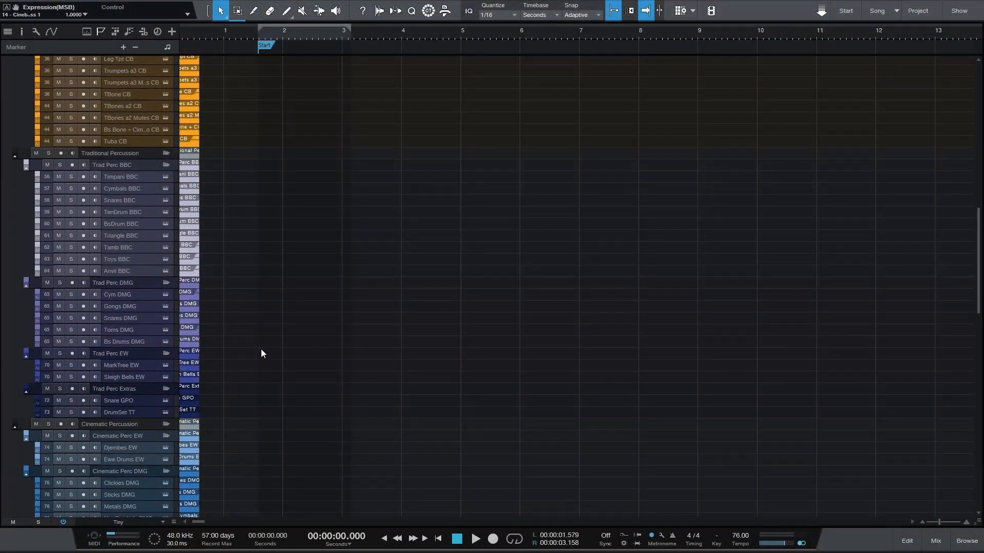
pyautogui.click(120, 178)
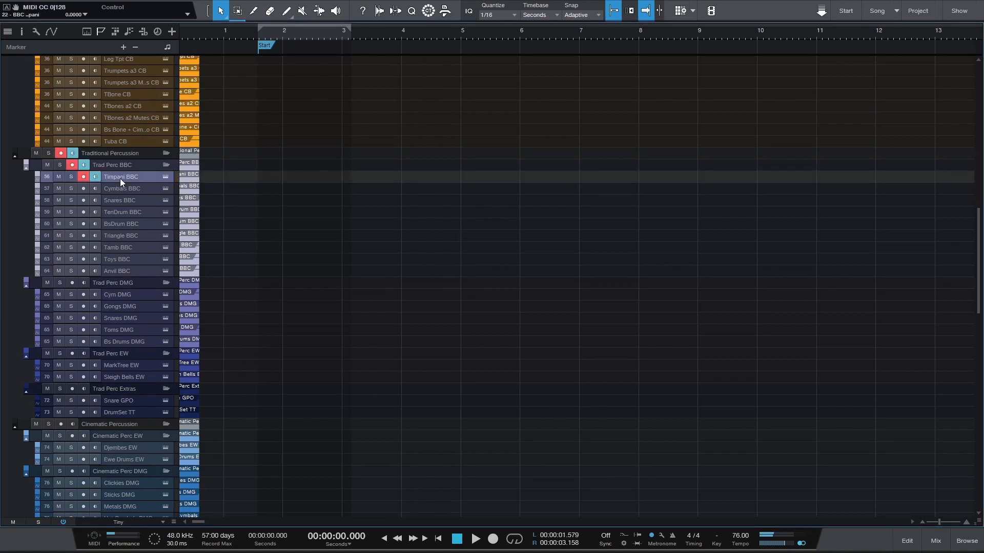
pyautogui.click(124, 204)
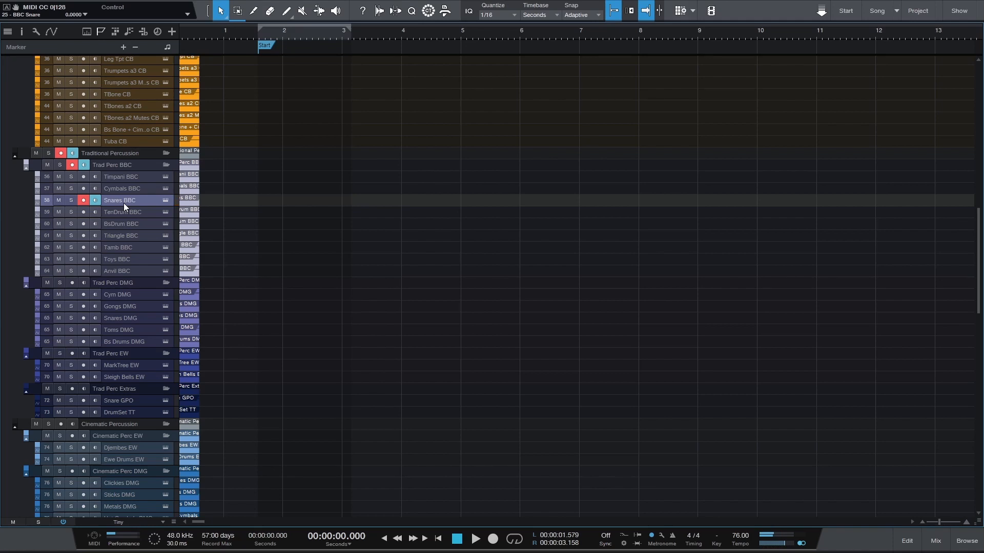
pyautogui.click(125, 272)
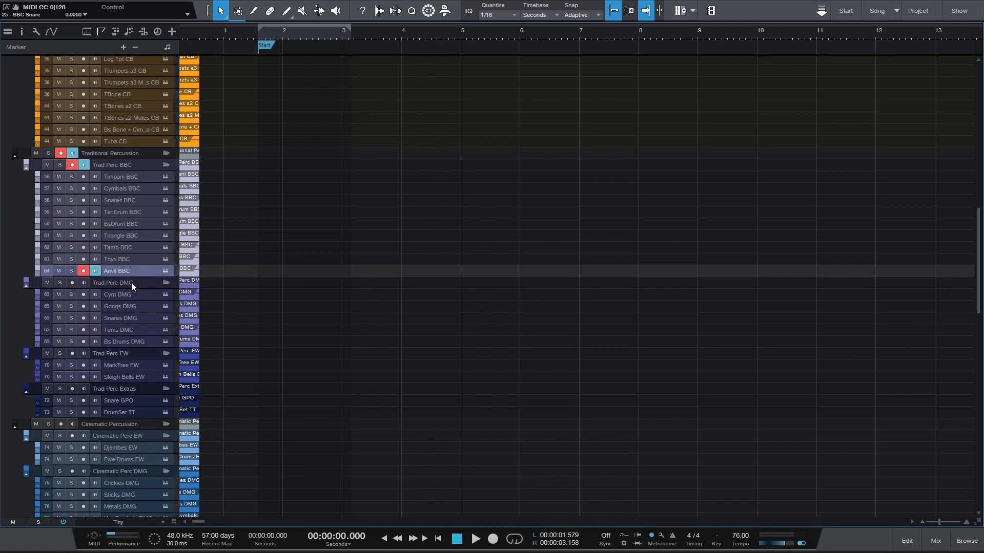
pyautogui.click(121, 318)
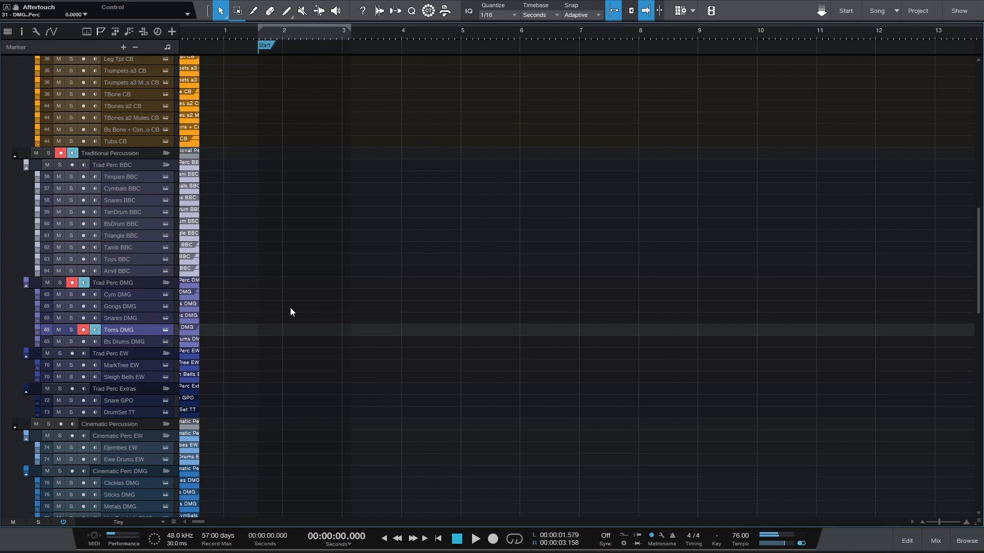
pyautogui.click(117, 342)
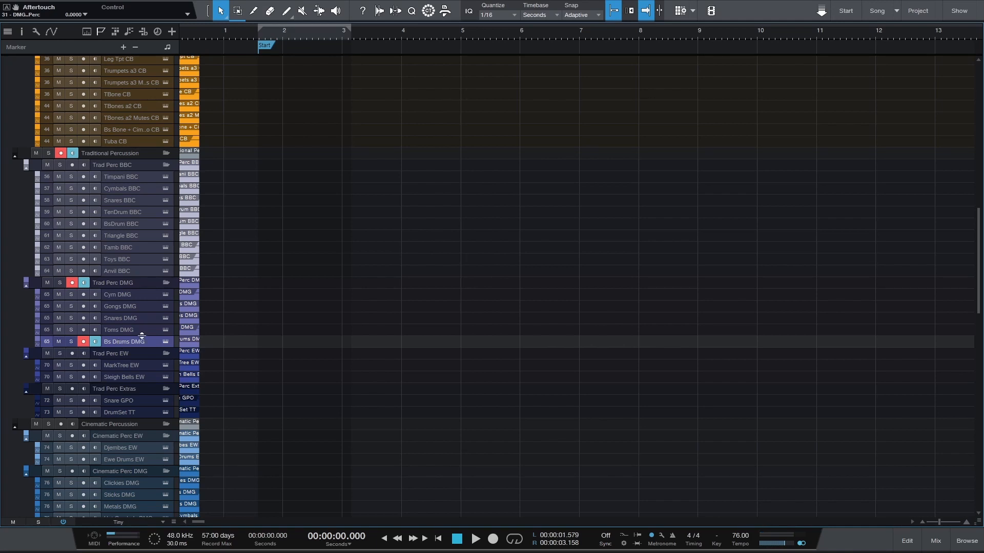
# Open the Bs Drums DMG instrument, examine its stacked Damage 2 Ensemble Designer patches, and close the instrument window
pyautogui.click(165, 342)
pyautogui.moveTo(983, 59); pyautogui.dragTo(587, 42)
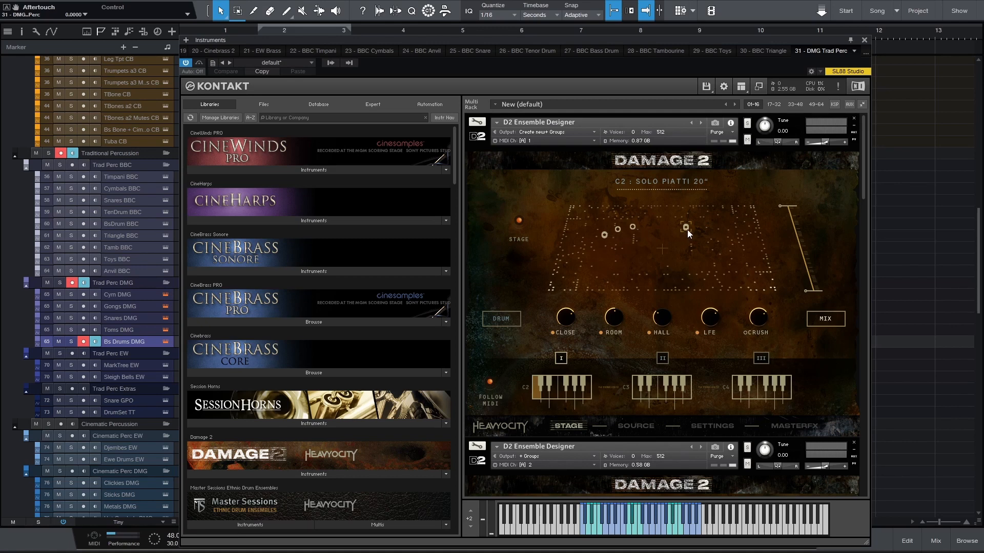
pyautogui.moveTo(863, 187); pyautogui.dragTo(883, 485)
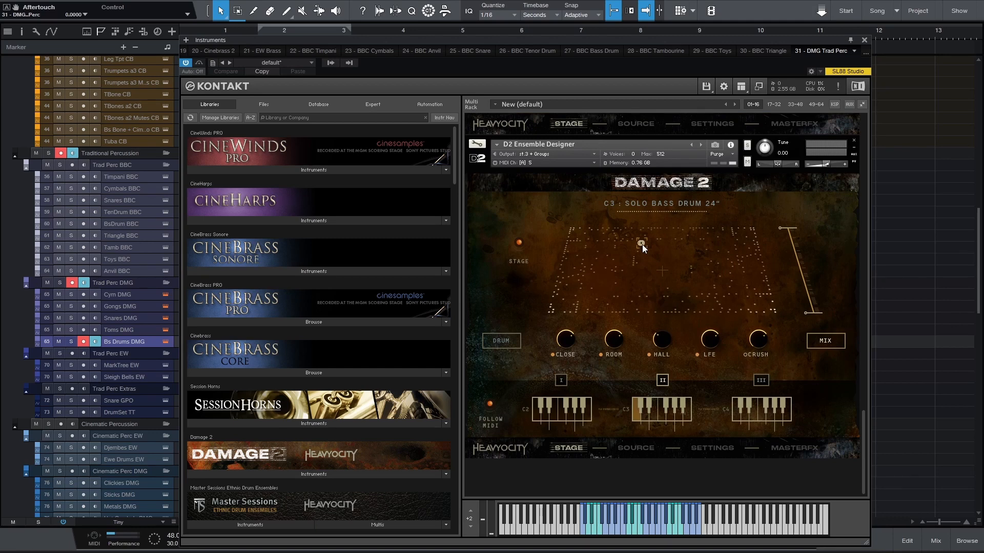
pyautogui.click(865, 41)
# Audition the MarkTree EW, Sleigh Bells EW, Snare GPO and DrumSet TT percussion tracks
pyautogui.scroll(-3, 303, 293)
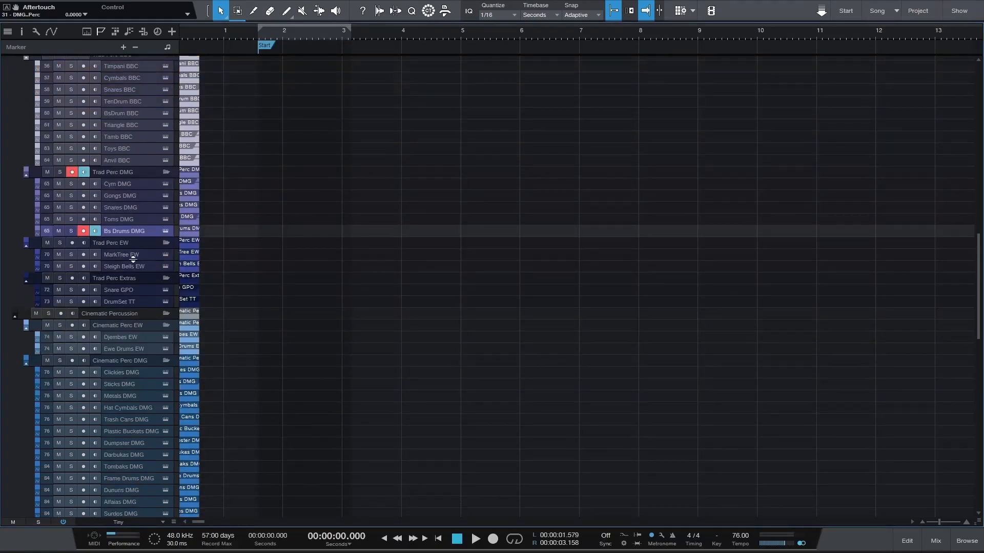
pyautogui.click(131, 256)
pyautogui.click(141, 266)
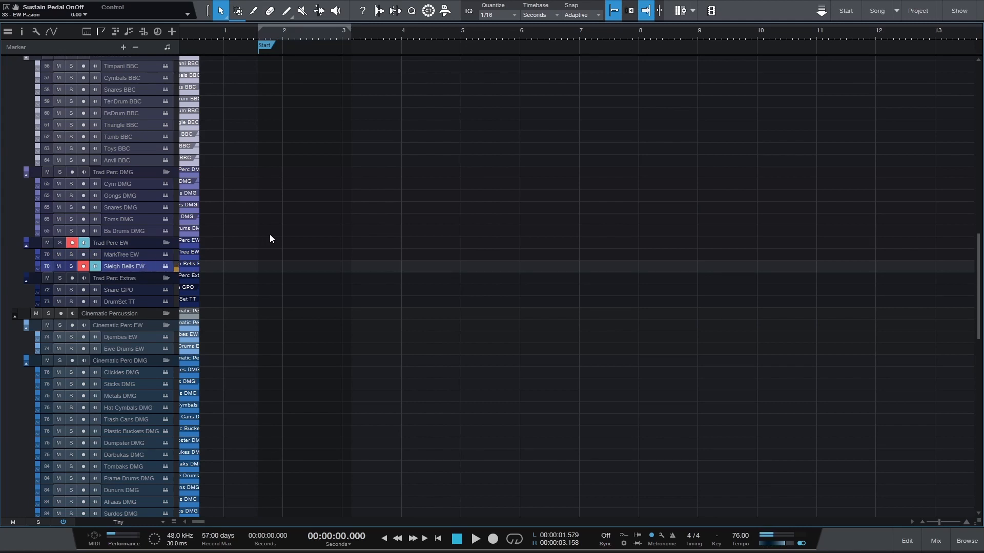
pyautogui.click(135, 291)
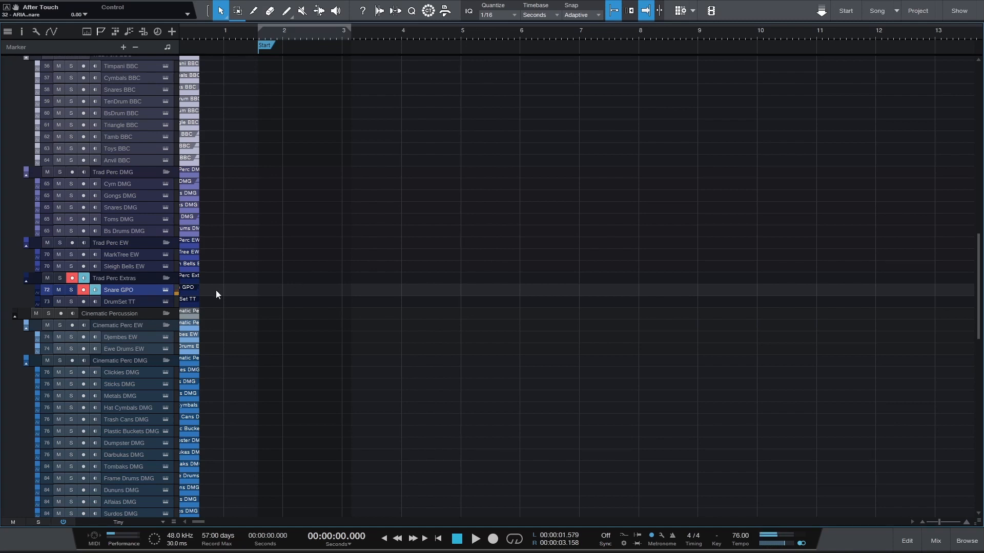
pyautogui.click(130, 303)
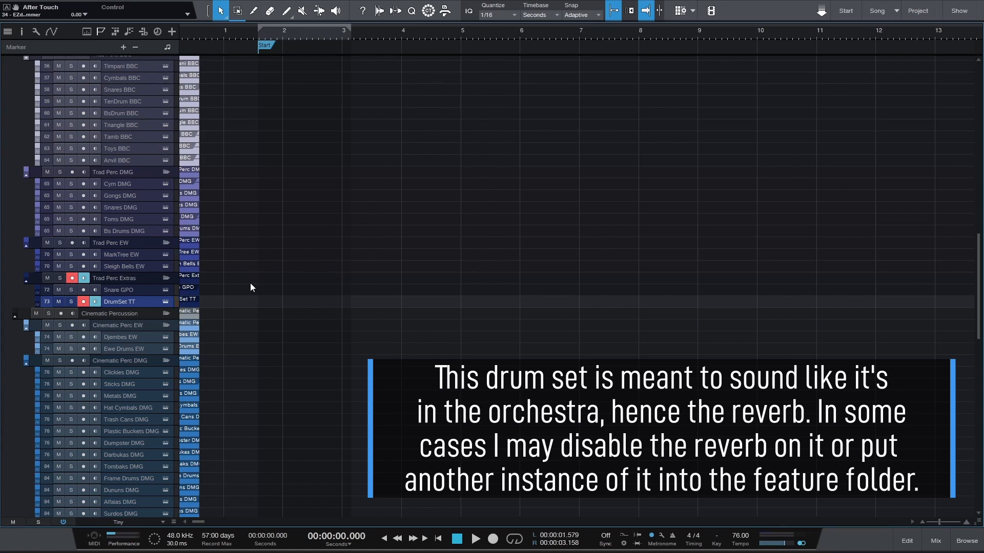
# Audition the Djembes EW and Ewe Drums EW tracks in the Cinematic Perc EW folder
pyautogui.scroll(-5, 249, 281)
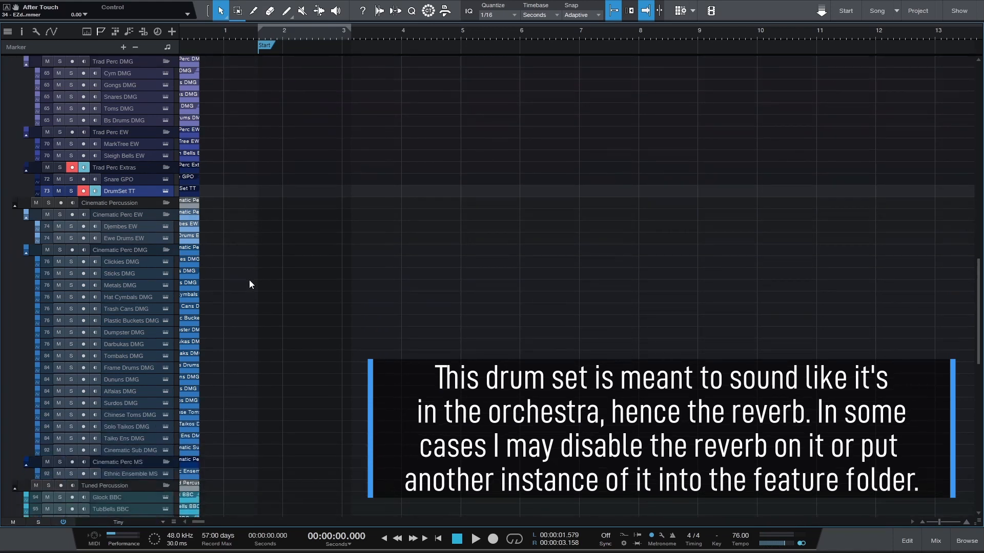
pyautogui.click(121, 165)
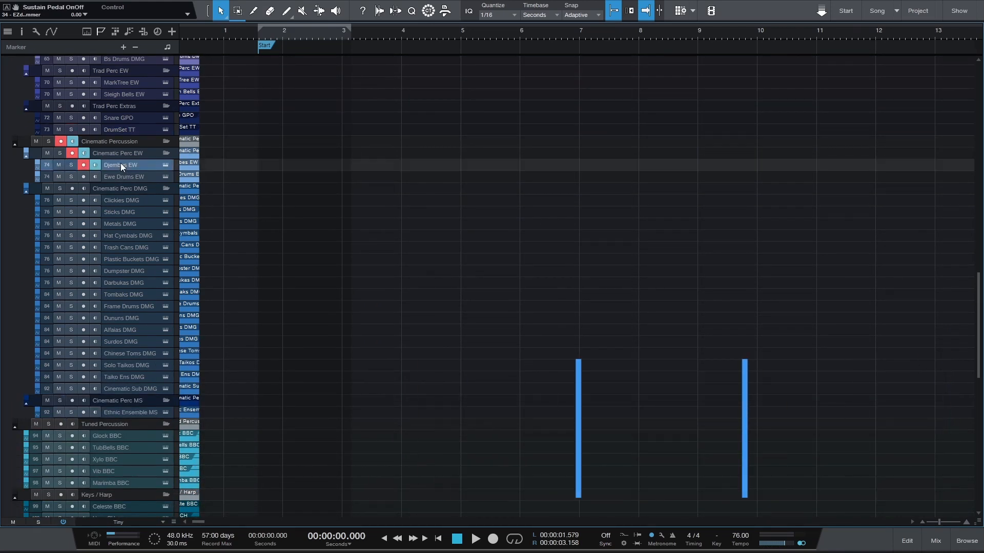
pyautogui.click(122, 177)
# Audition the Clickies, Sticks, Metals, Hat Cymbals and Trash Cans tracks in the Cinematic Perc DMG folder
pyautogui.click(121, 201)
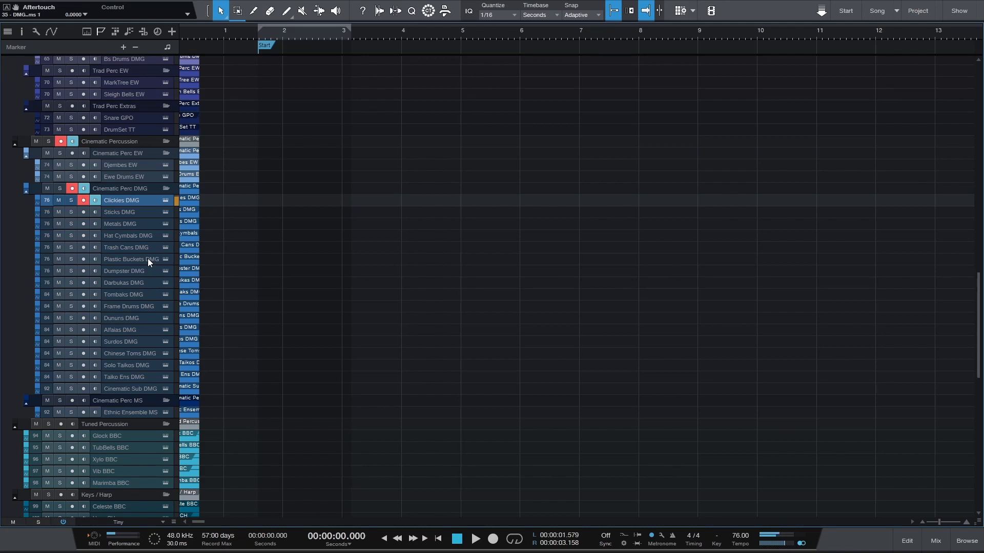
pyautogui.click(116, 211)
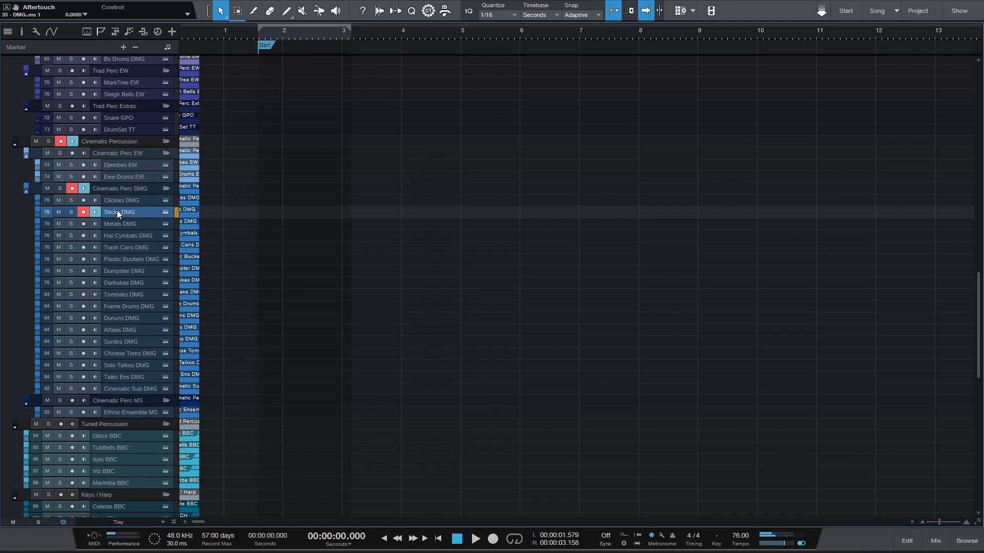
pyautogui.click(115, 224)
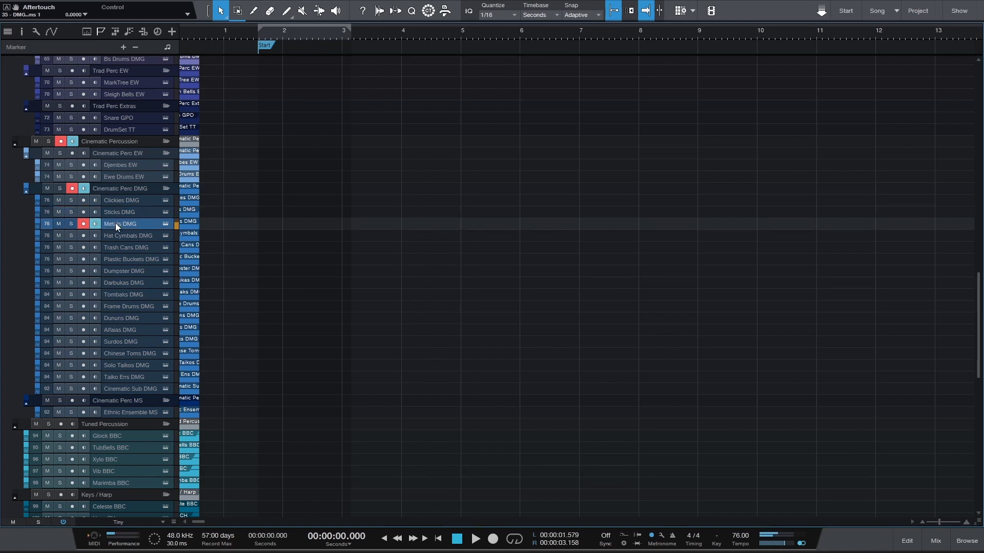
pyautogui.click(116, 235)
pyautogui.click(117, 245)
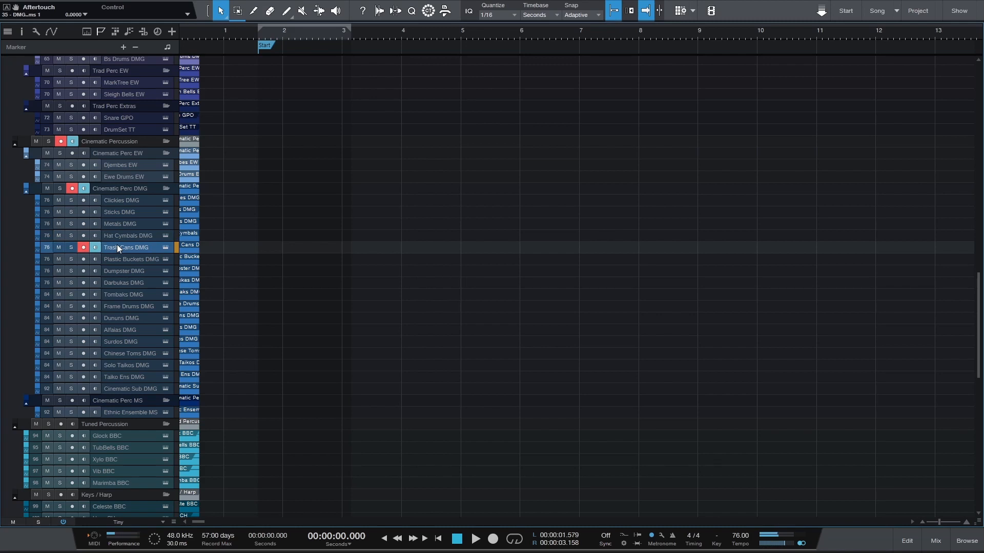
# Audition the Darbukas, Alfaias, Surdos and Chinese Toms tracks in the Cinematic Perc DMG folder
pyautogui.click(118, 284)
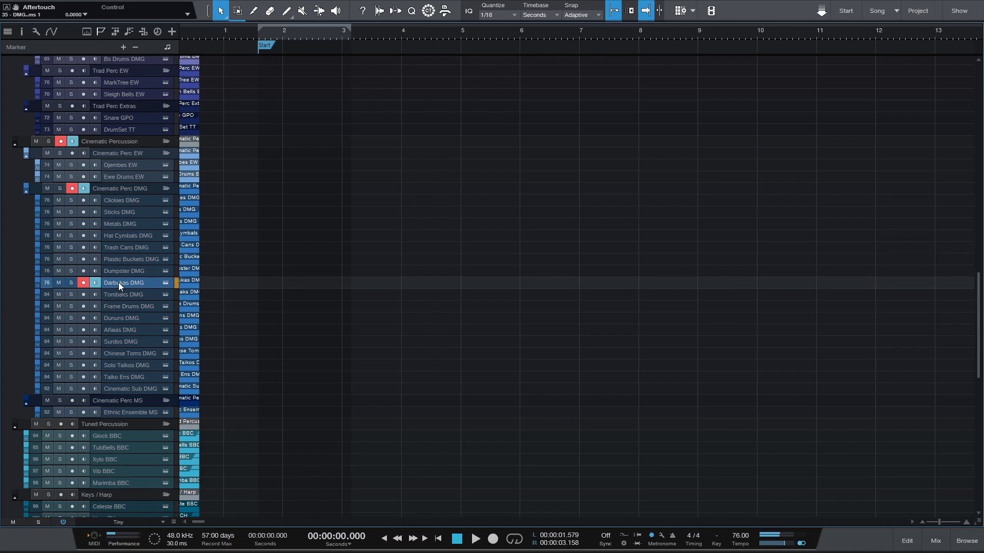
pyautogui.click(119, 331)
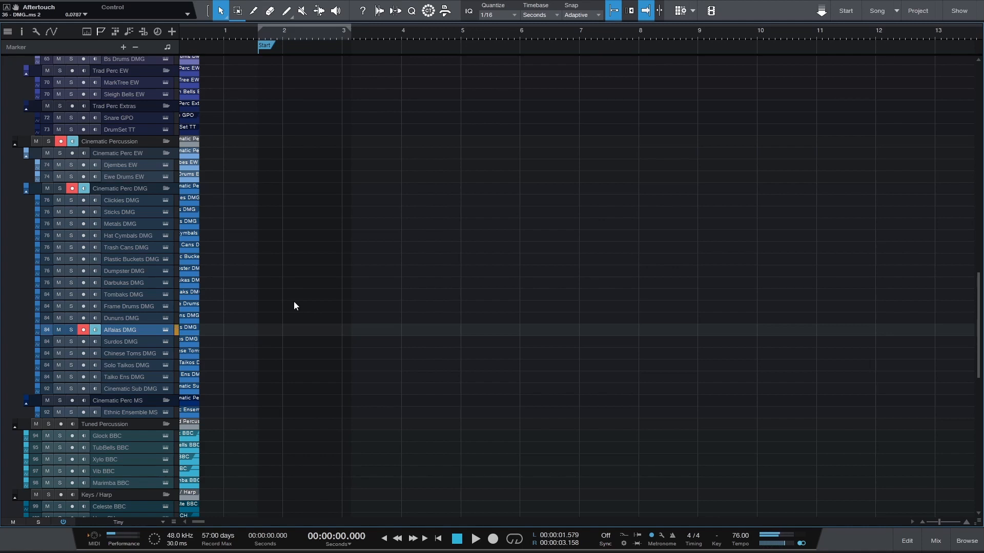
pyautogui.click(127, 341)
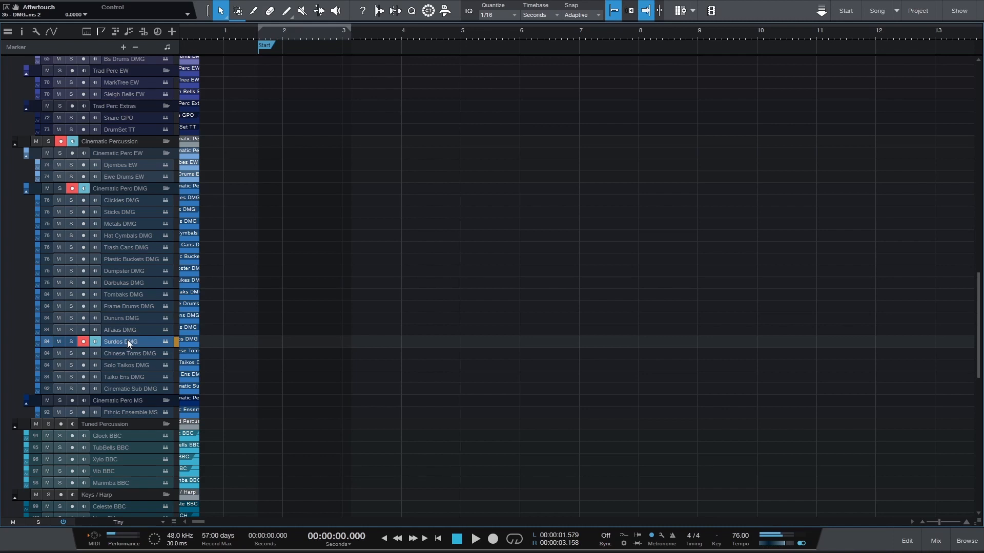
pyautogui.click(129, 352)
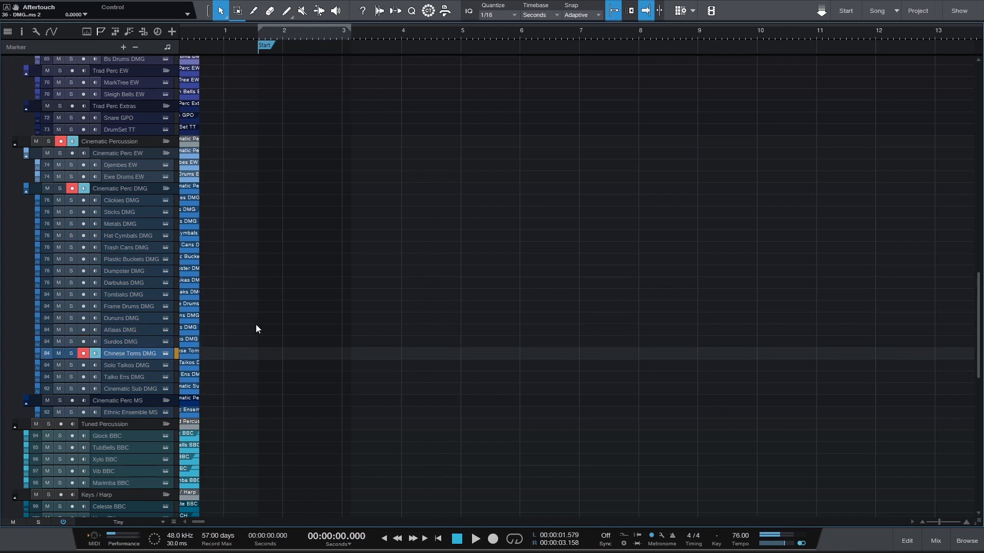
# Monitor Toms DMG together with Chinese Toms DMG to hear them layered, and switch the Toms DMG monitoring off again
pyautogui.scroll(5, 292, 282)
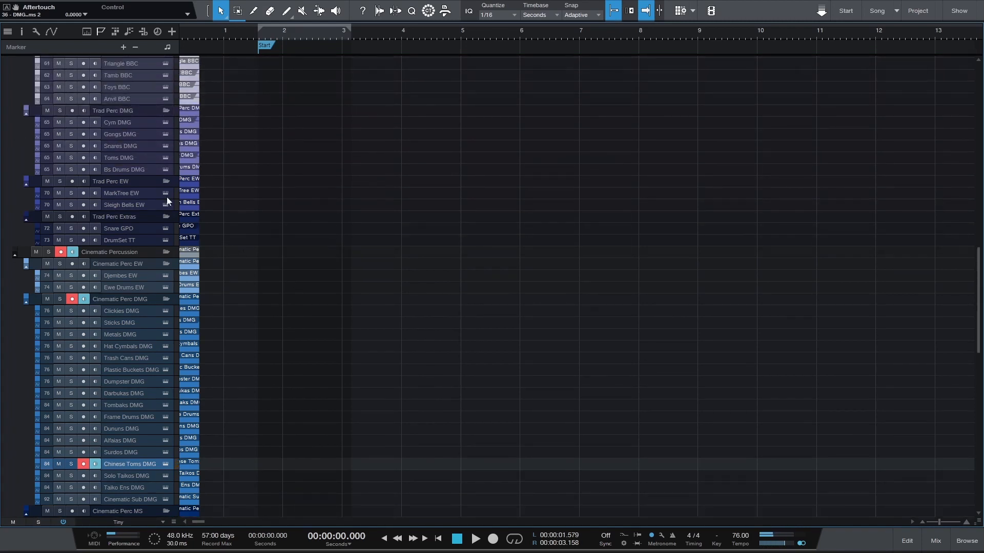
pyautogui.click(92, 158)
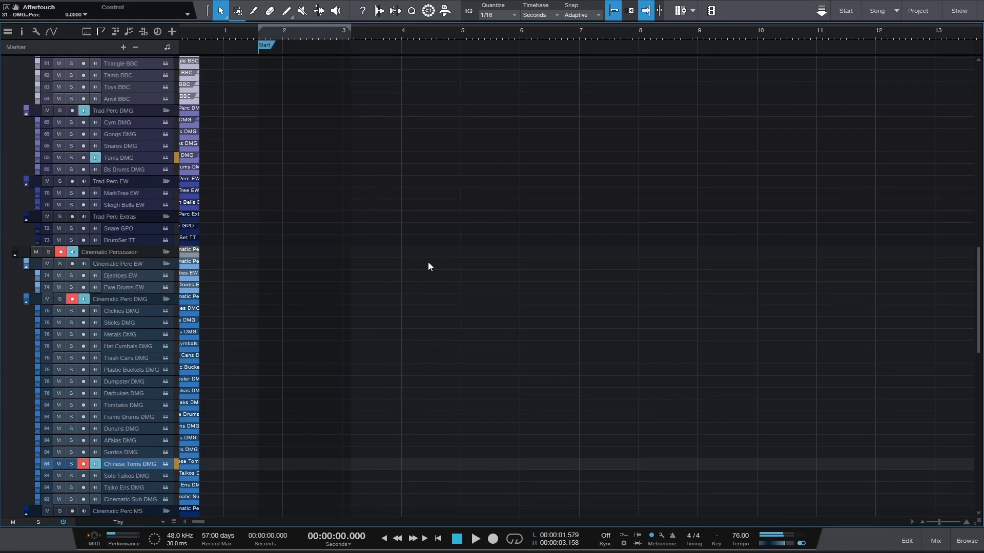
pyautogui.click(97, 158)
pyautogui.scroll(-4, 258, 291)
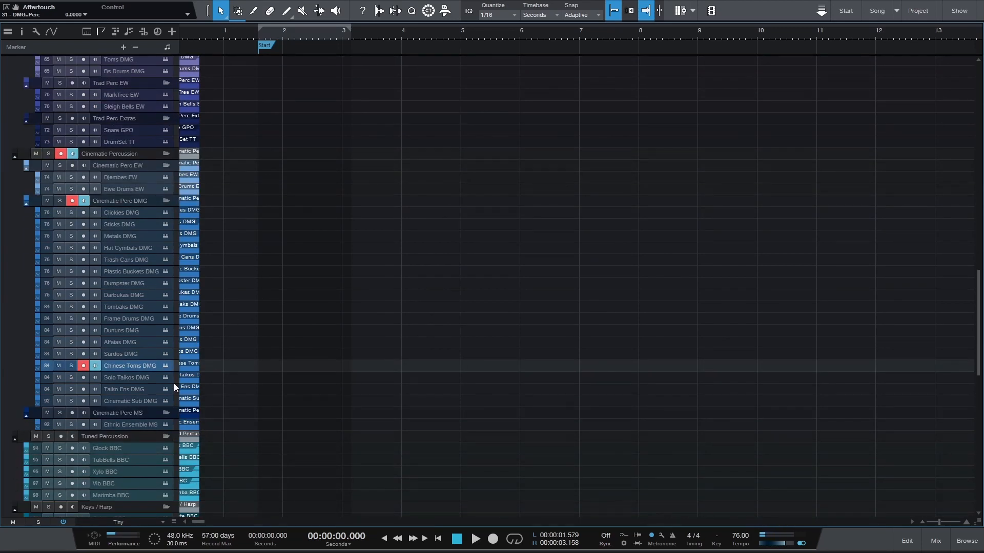
# Audition the Solo Taikos DMG, Taiko Ens DMG and Ethnic Ensemble MS tracks
pyautogui.click(122, 376)
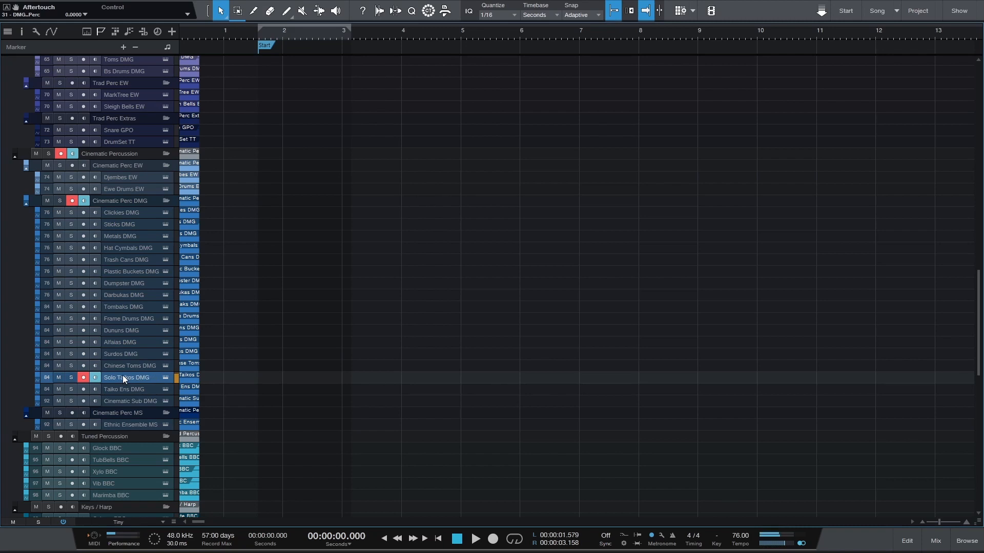
pyautogui.click(127, 389)
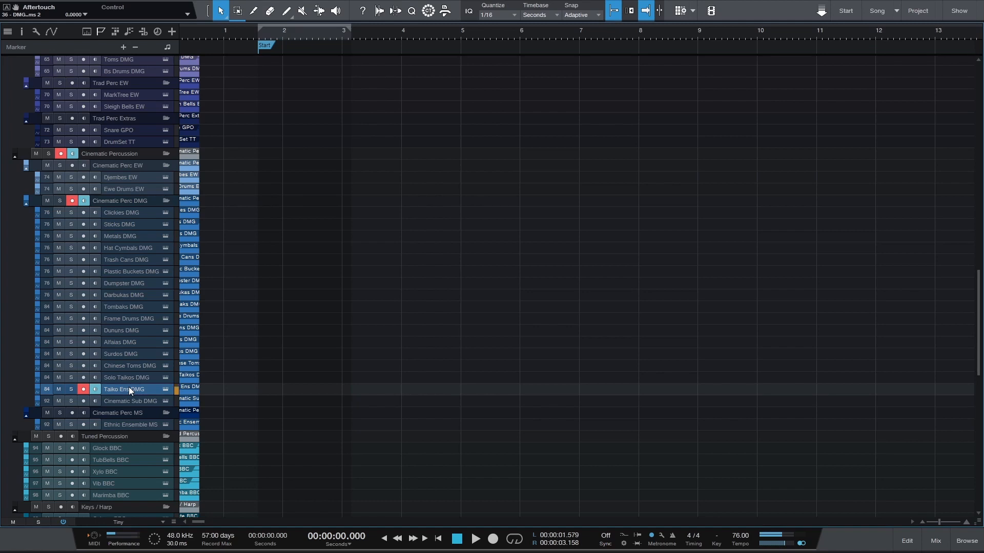
pyautogui.click(120, 425)
# Look over the tracks in the Tuned Percussion, Keys / Harp and Choir folders
pyautogui.scroll(-5, 282, 351)
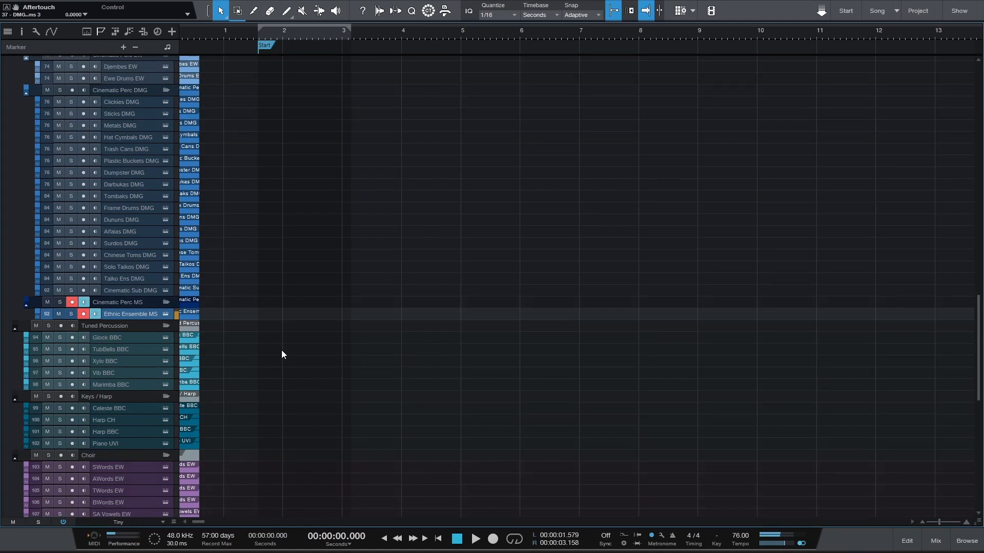
pyautogui.scroll(-5, 350, 242)
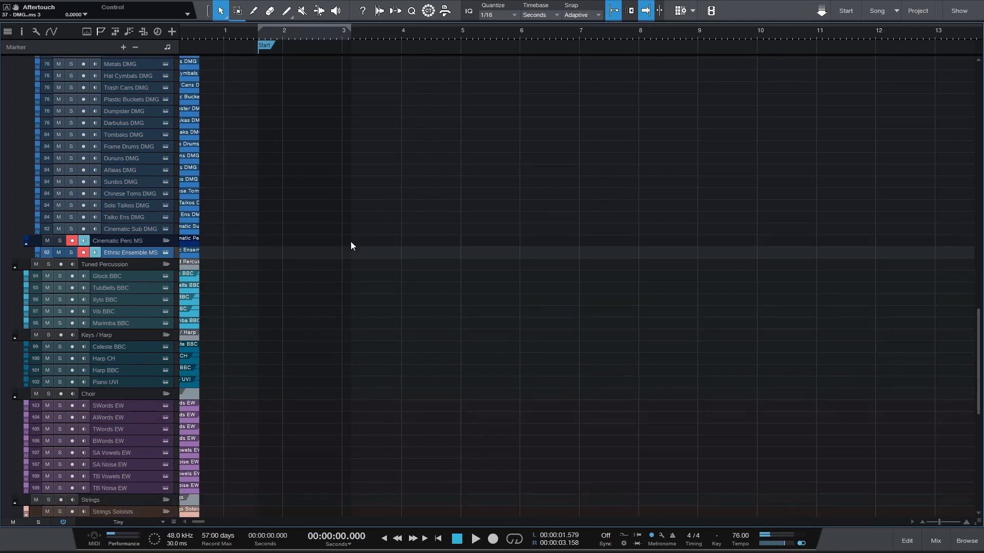
pyautogui.scroll(6, 293, 225)
pyautogui.scroll(-5, 292, 225)
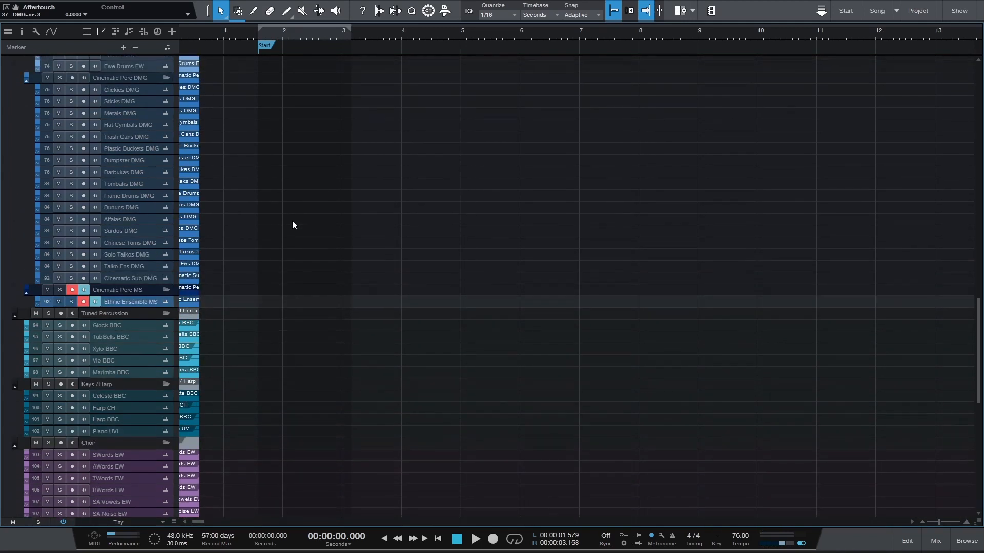
pyautogui.scroll(-4, 293, 224)
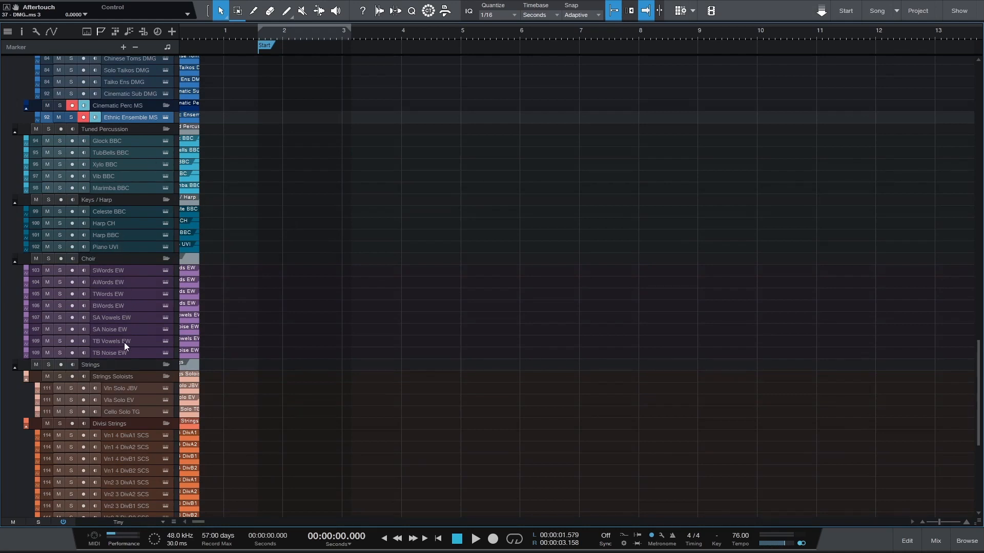
# Audition the Glock BBC, TubBells BBC, Xylo BBC and Marimba BBC tracks in the Tuned Percussion folder
pyautogui.click(120, 142)
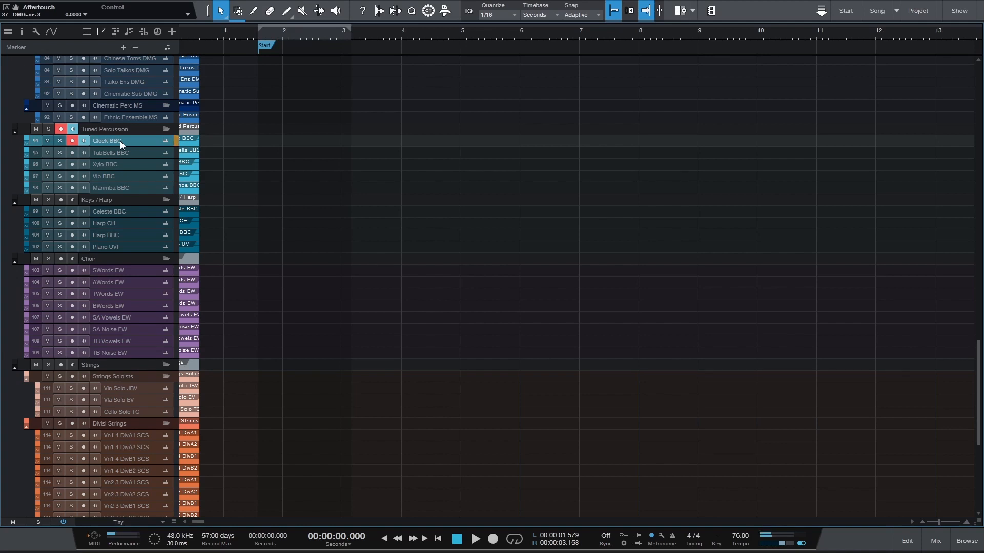
pyautogui.click(122, 151)
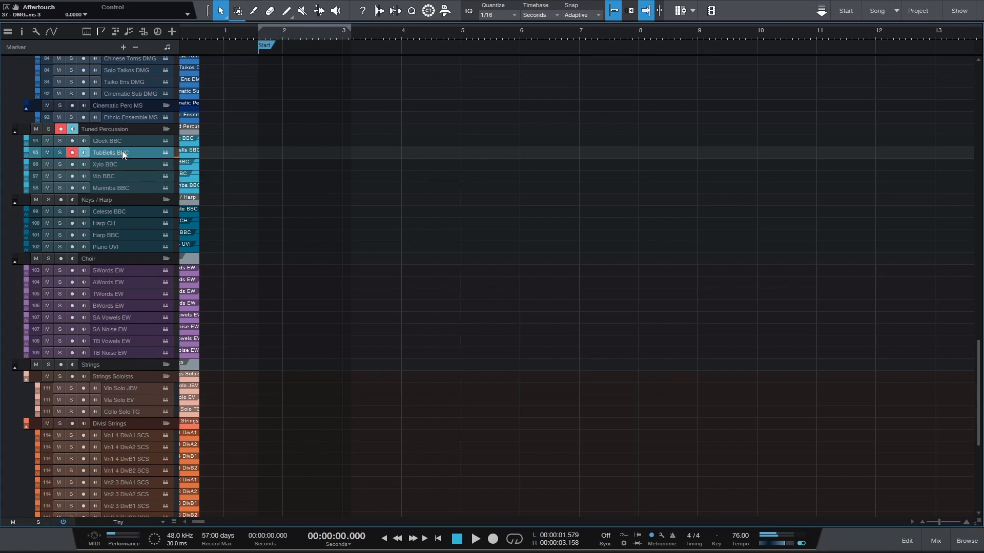
pyautogui.click(122, 163)
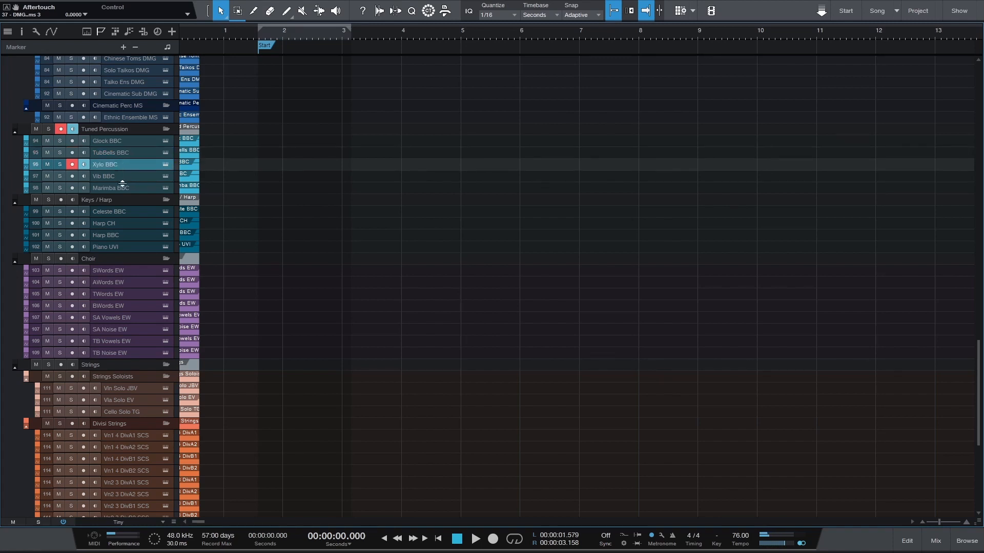
pyautogui.click(123, 188)
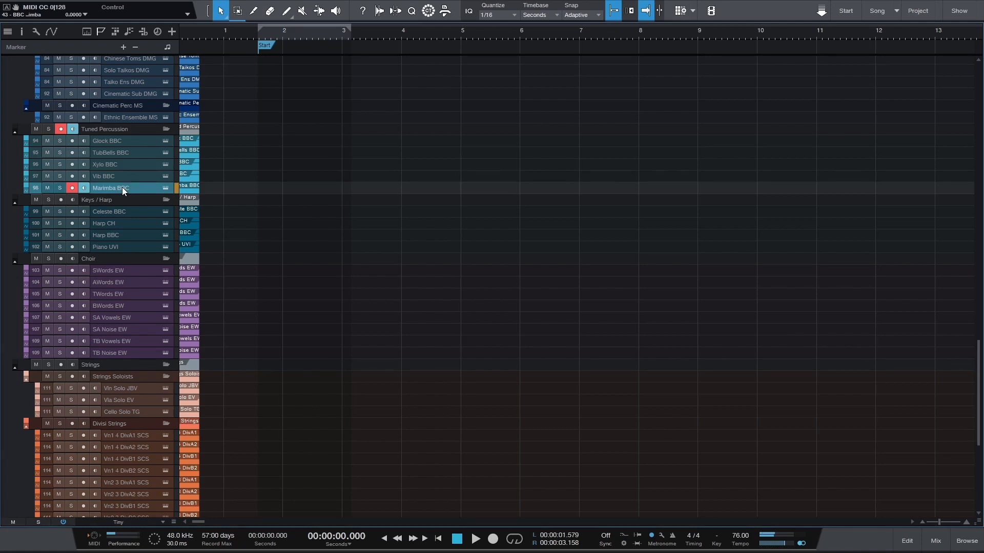
# Audition the Celeste BBC, Harp CH, Harp BBC and Piano UVI tracks, followed by the Choir tracks starting with SWords EW
pyautogui.click(120, 213)
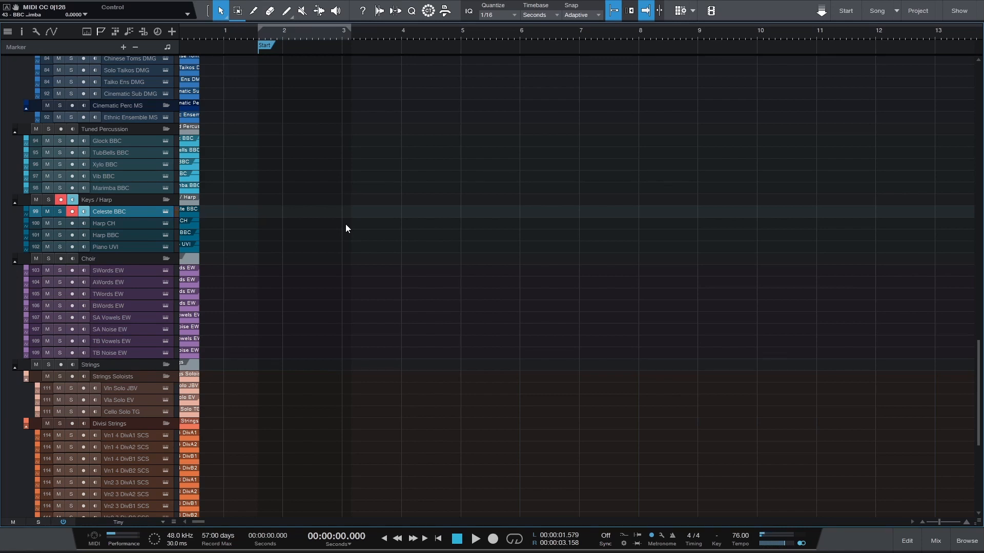
pyautogui.click(419, 223)
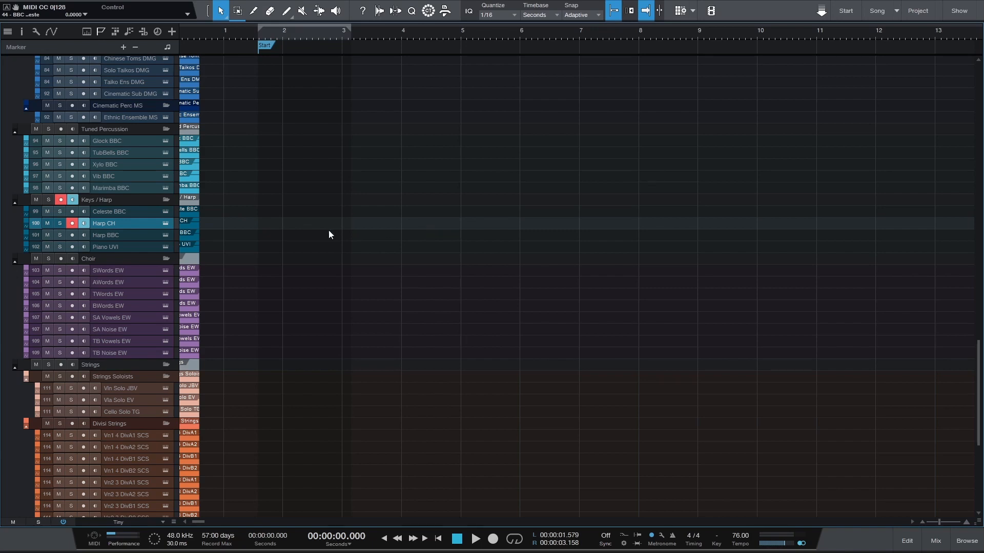
pyautogui.click(130, 237)
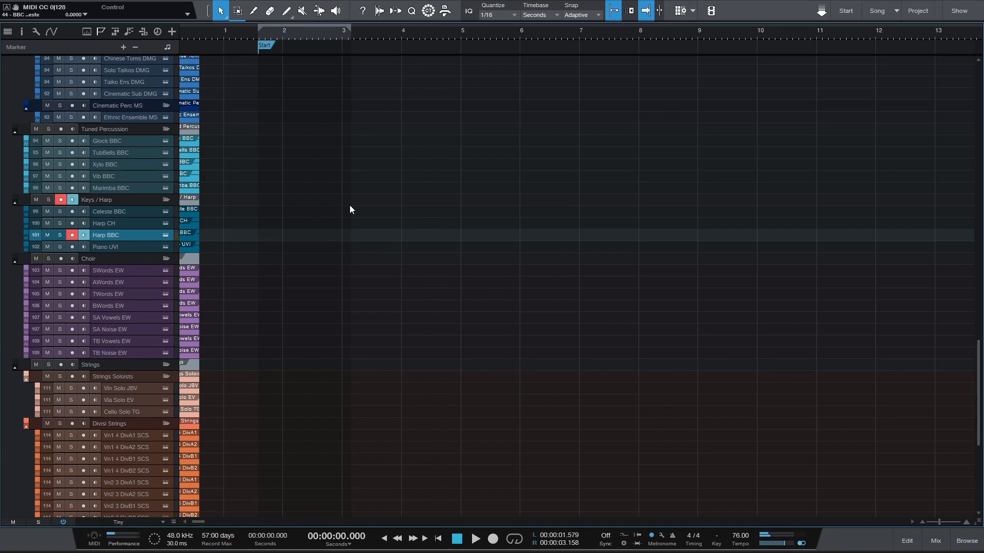
pyautogui.click(137, 247)
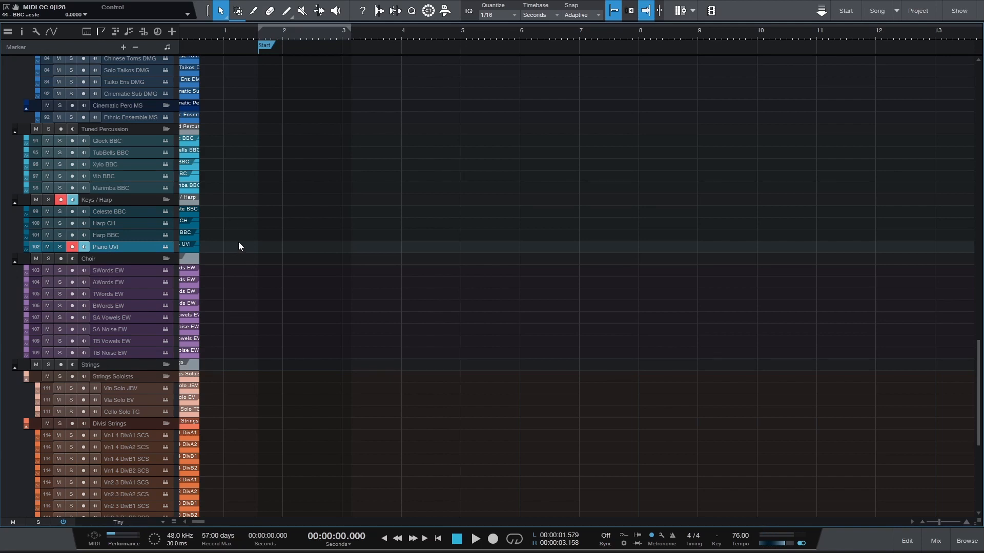
pyautogui.scroll(-5, 239, 246)
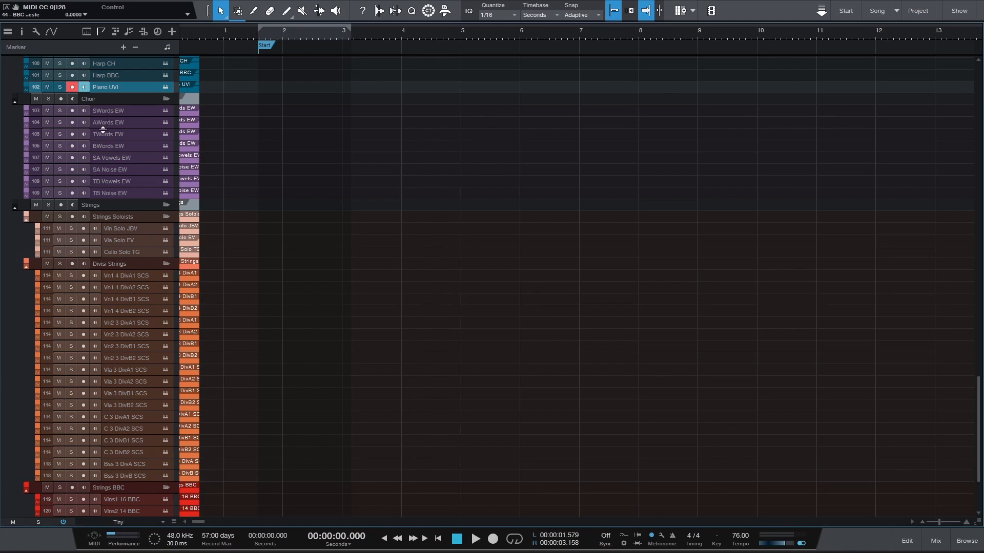
pyautogui.click(100, 112)
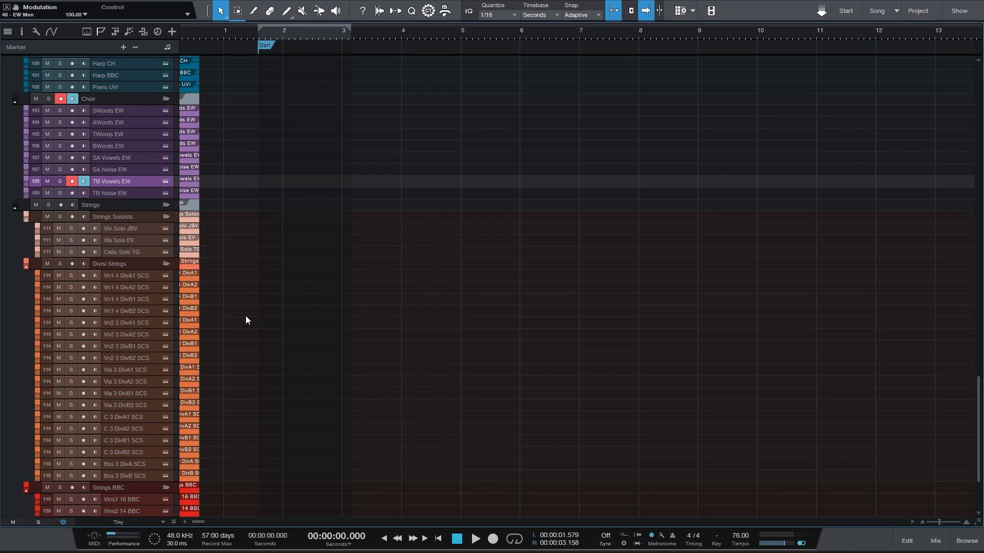
# Audition the solo violin, viola and cello tracks in Strings Soloists, viewing the Joshua Bell Violin and Emotional Viola instruments in Kontakt
pyautogui.click(121, 229)
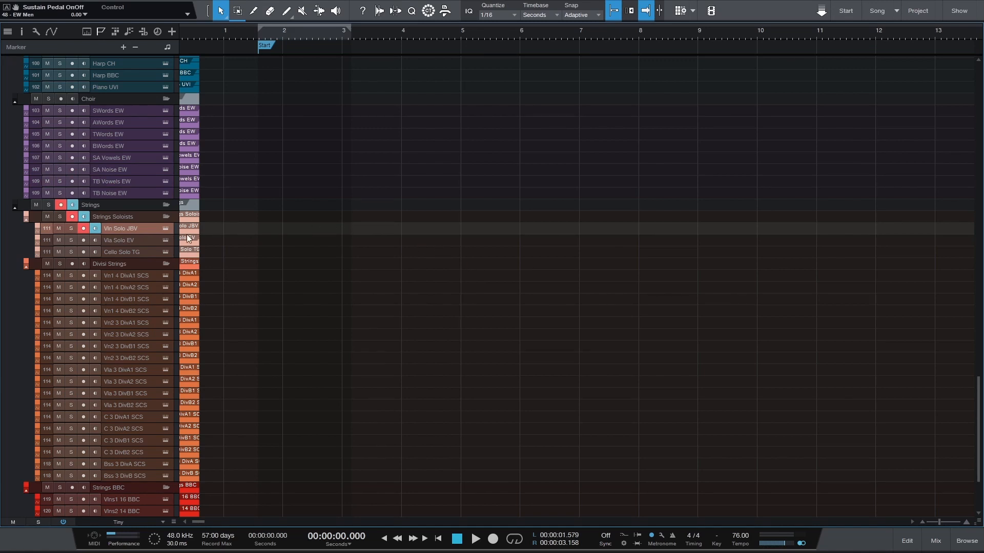
pyautogui.click(166, 228)
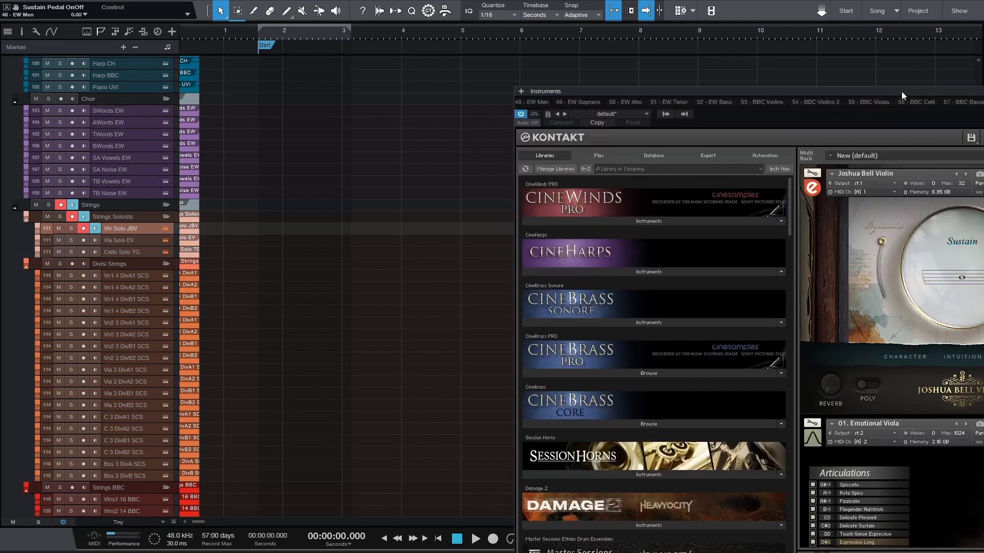
pyautogui.moveTo(902, 91); pyautogui.dragTo(654, 36)
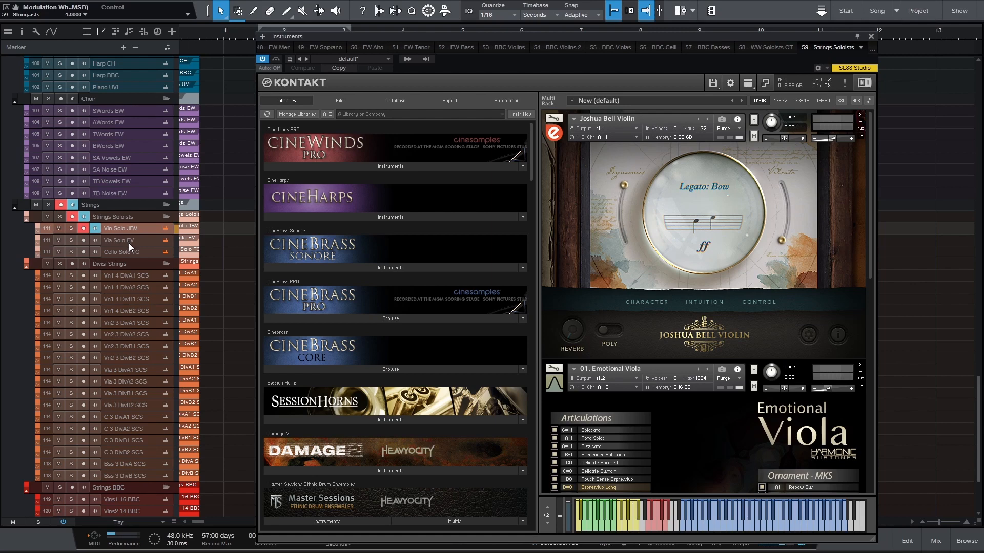
pyautogui.click(870, 37)
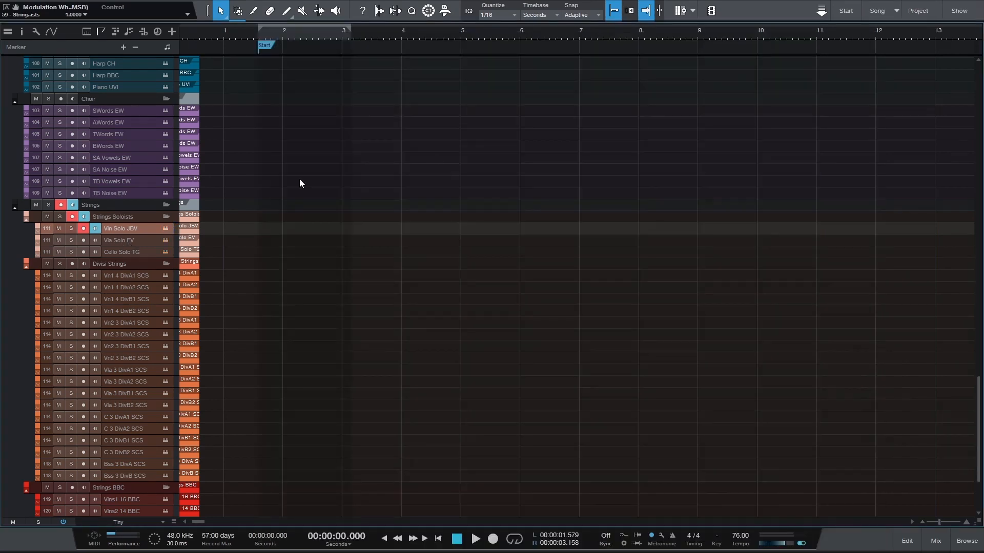
pyautogui.click(130, 241)
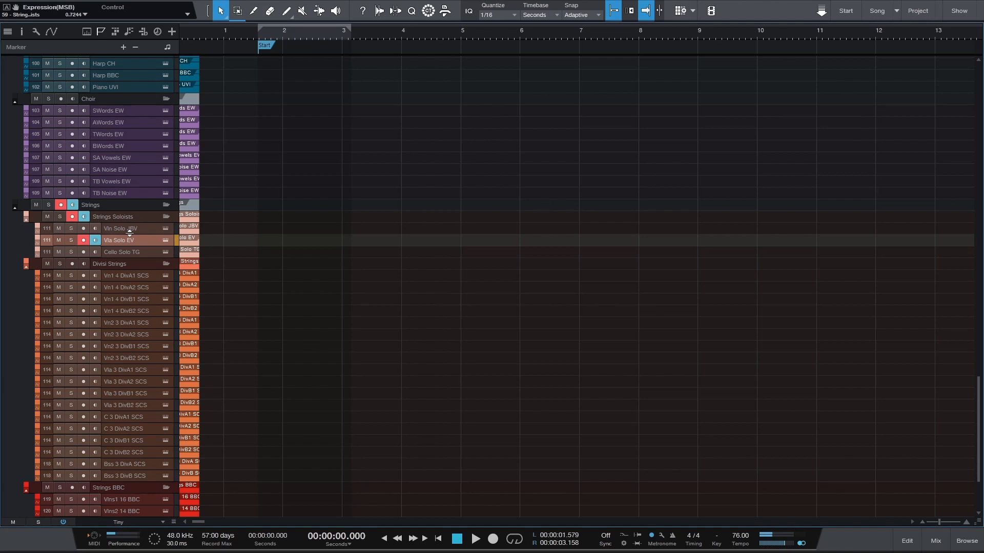
pyautogui.click(119, 253)
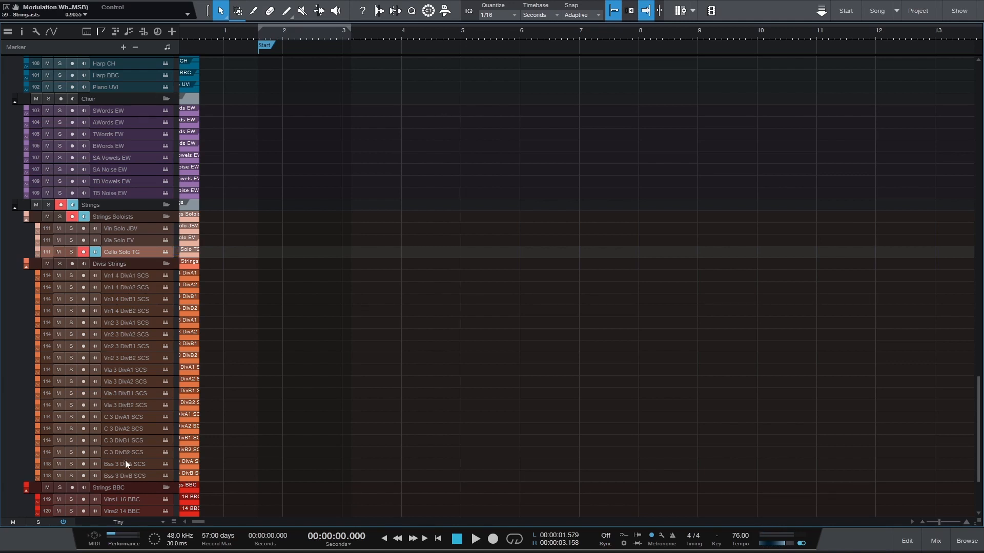
# Audition Vlns1 16 BBC in the Strings BBC folder, toggling monitoring of Vlns2 14 BBC to hear the two sections layered
pyautogui.scroll(-5, 339, 268)
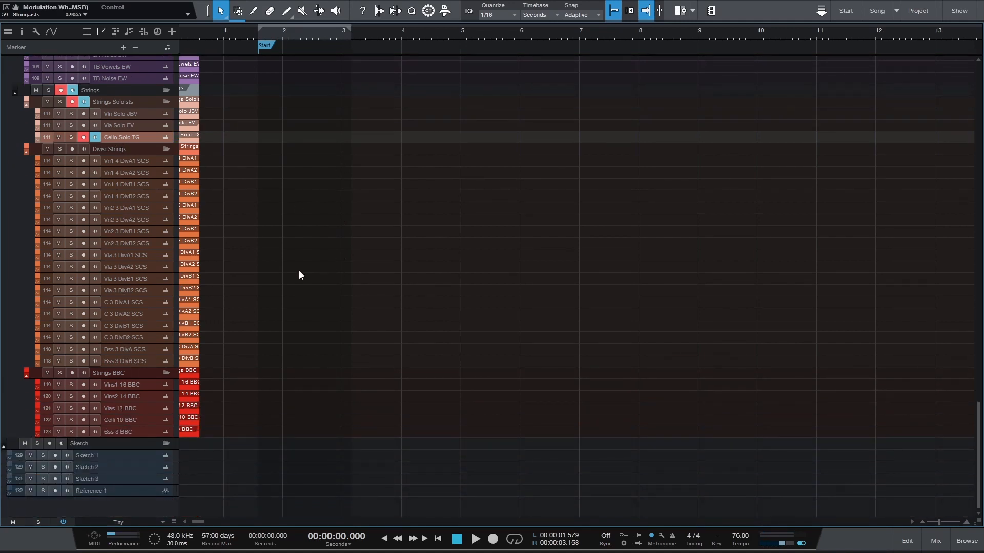
pyautogui.click(127, 386)
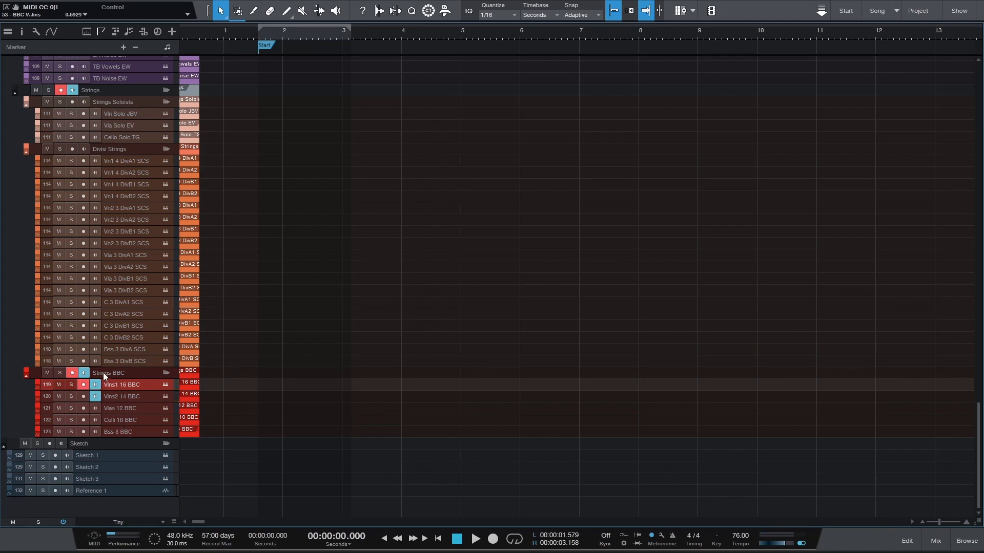
pyautogui.click(96, 396)
pyautogui.click(95, 385)
pyautogui.click(116, 148)
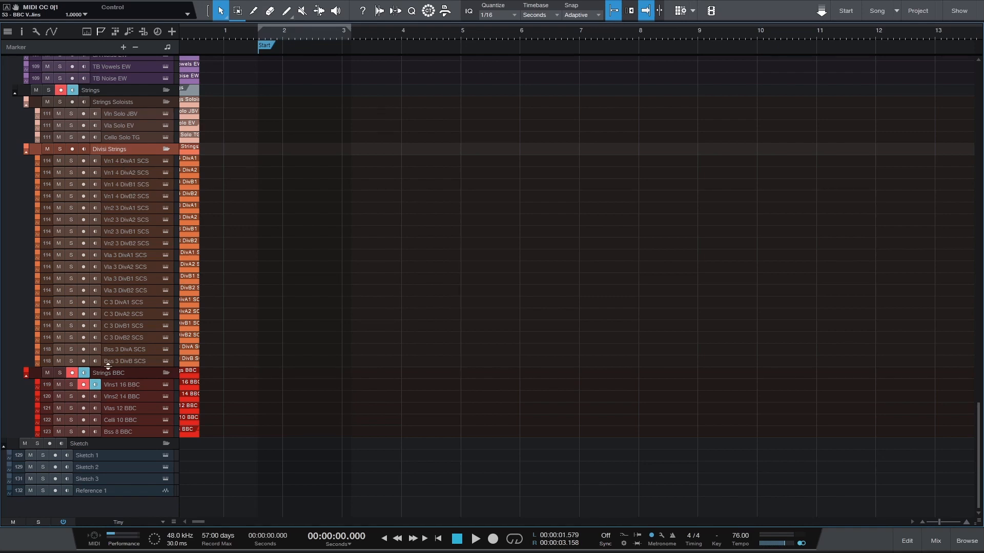
pyautogui.click(119, 386)
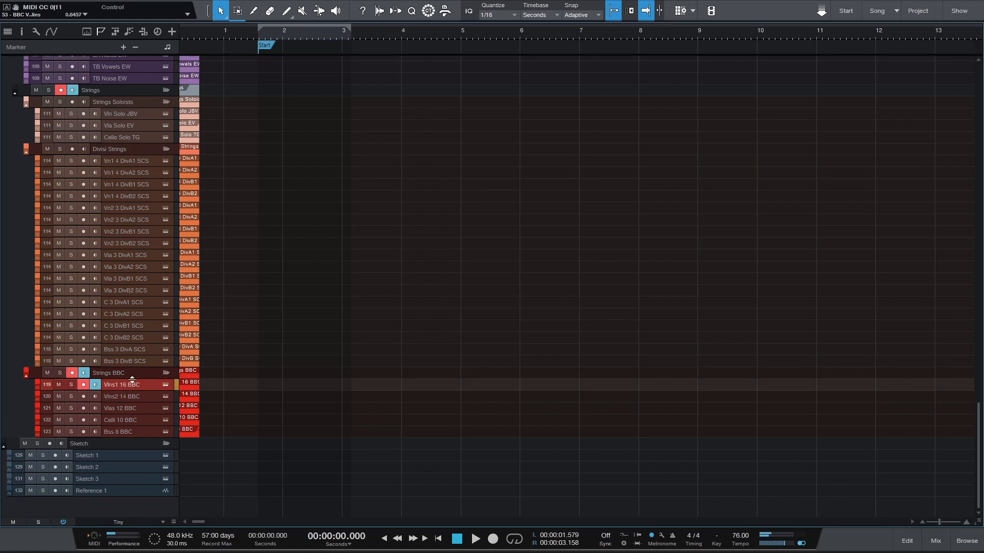
# Audition Vn1 4 DivA1 SCS and expand the Violins 1 Divisi A1 and A2 instruments in Kontakt to compare their settings
pyautogui.click(126, 164)
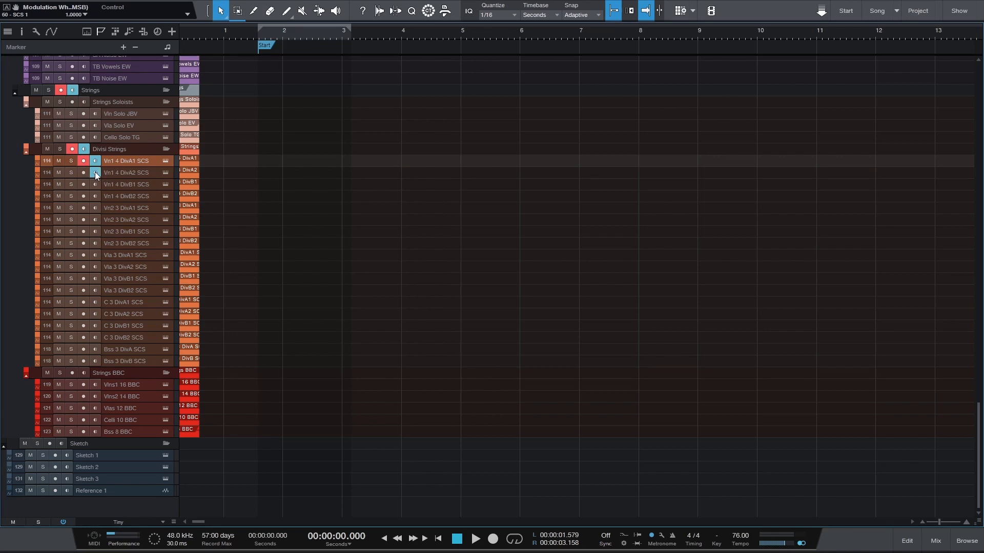
pyautogui.click(164, 171)
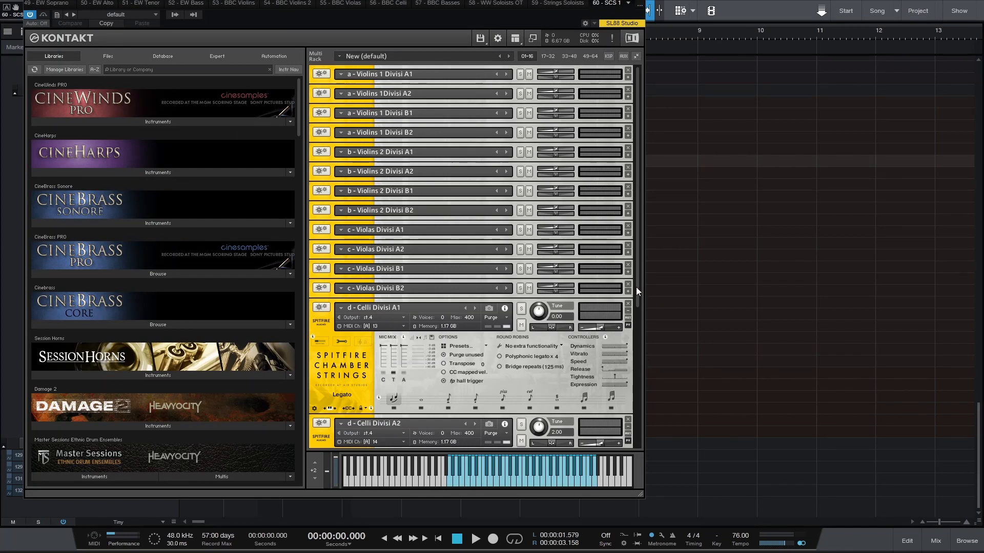
pyautogui.click(320, 101)
pyautogui.click(314, 100)
pyautogui.click(311, 100)
pyautogui.click(310, 93)
pyautogui.click(328, 103)
pyautogui.click(628, 99)
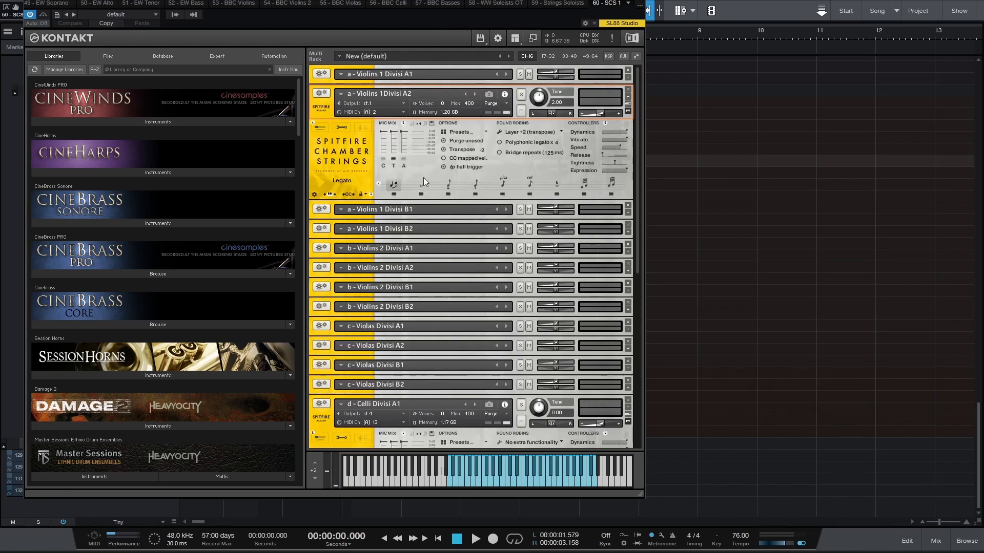
pyautogui.click(627, 77)
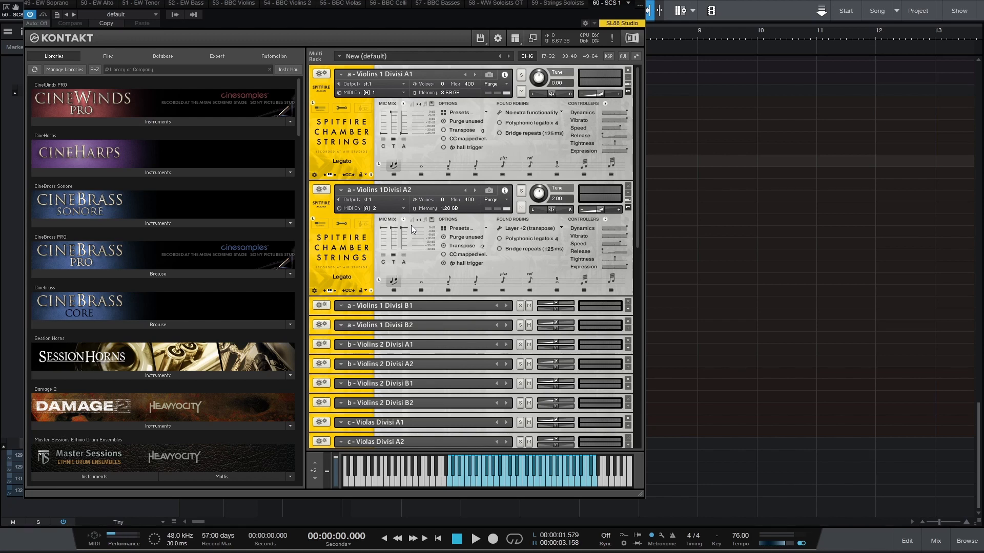
# Inspect the expanded Violins 1 Divisi B1 and B2 settings, and compare the layered divisi violins with the Vlns1 16 BBC track
pyautogui.moveTo(446, 0); pyautogui.dragTo(669, 63)
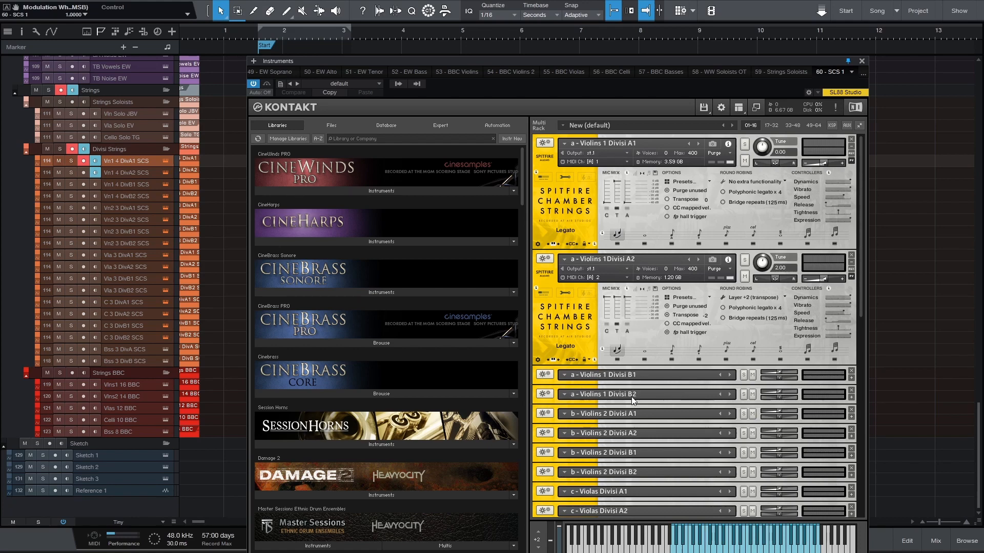
pyautogui.click(851, 378)
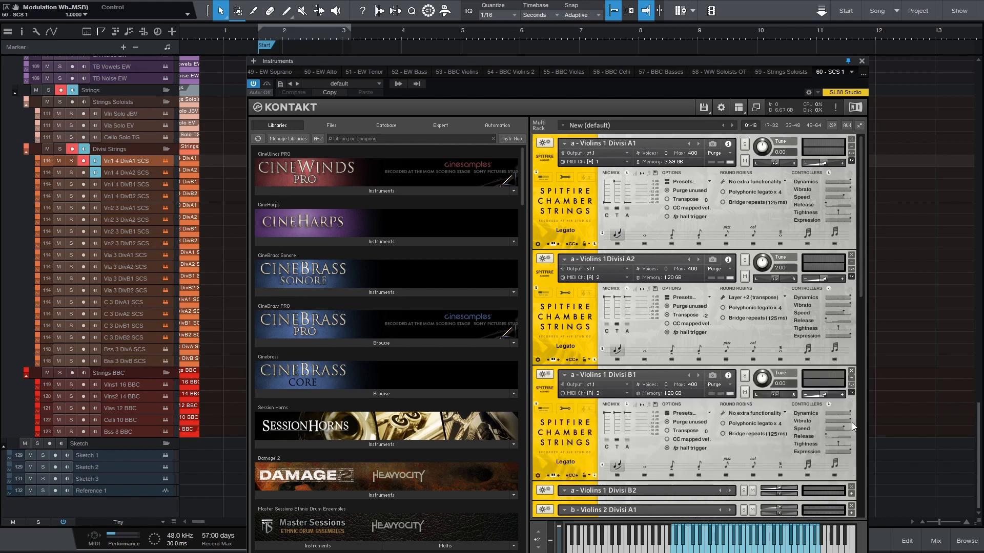
pyautogui.click(851, 493)
pyautogui.scroll(-3, 839, 315)
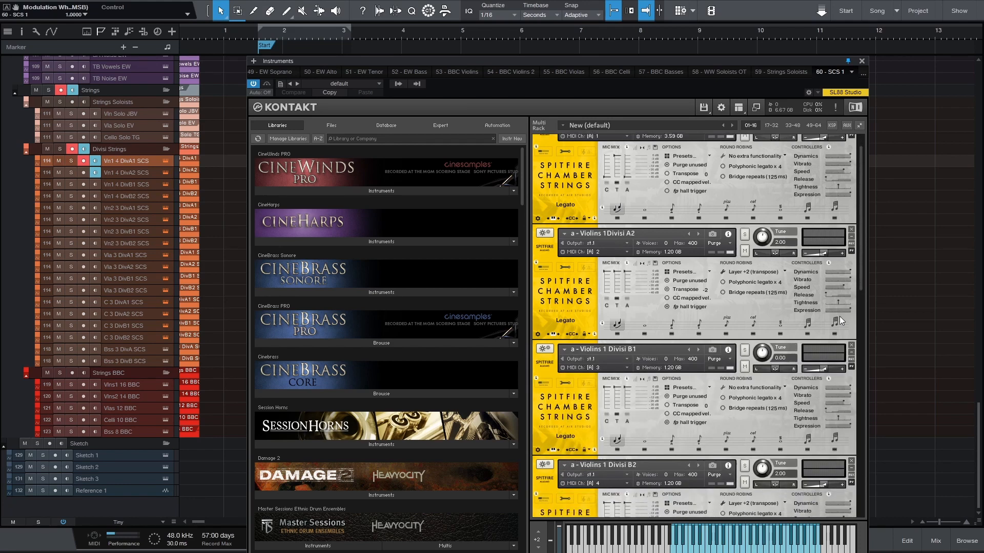
pyautogui.scroll(-3, 851, 344)
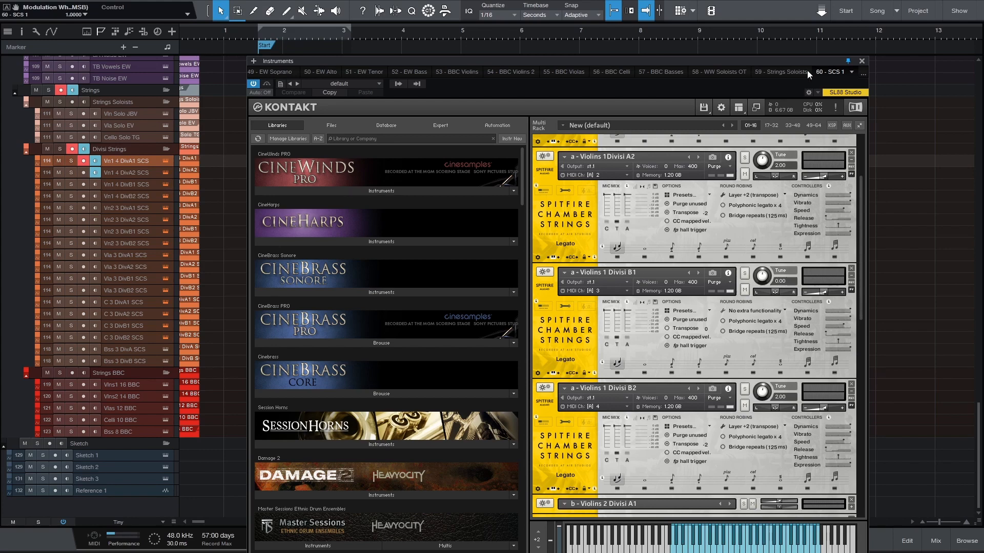
pyautogui.click(861, 62)
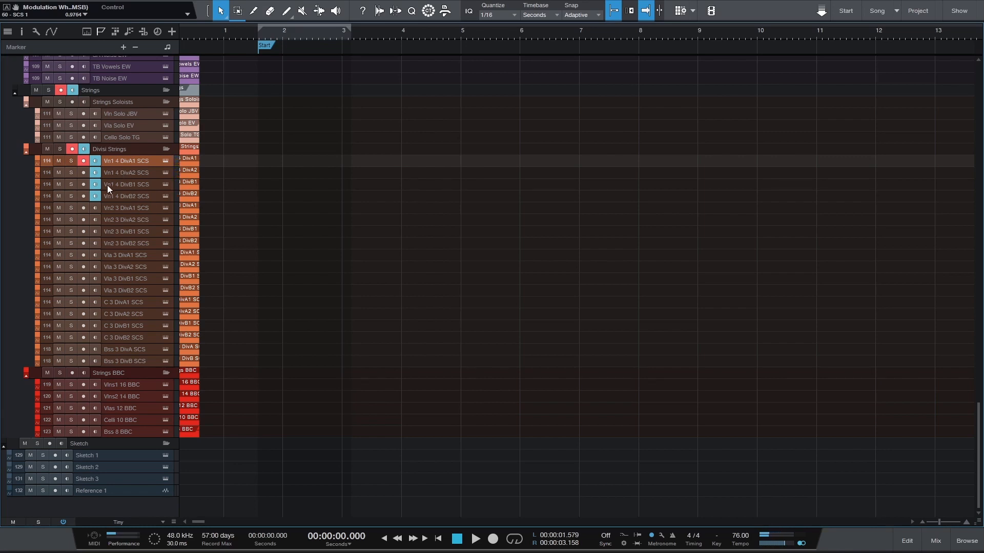
pyautogui.click(119, 383)
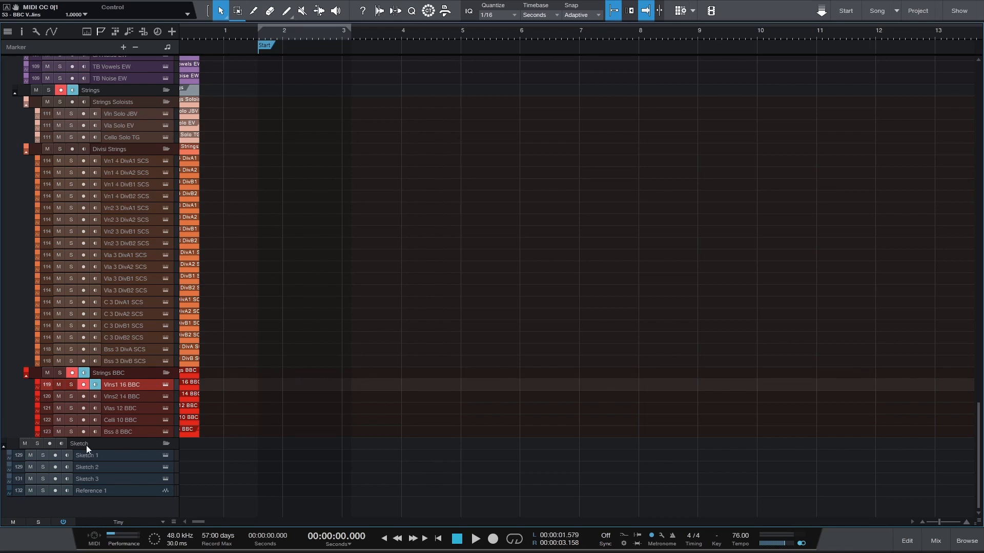
# Audition the Sketch 1, Sketch 2 and Sketch 3 tracks, and show the mixer with the Reference 1 track selected
pyautogui.click(94, 456)
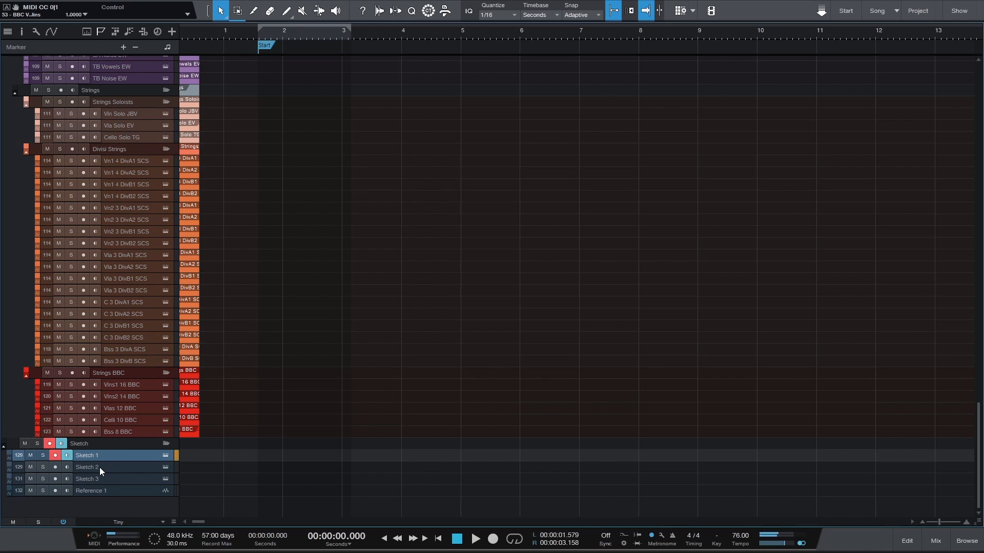
pyautogui.click(99, 468)
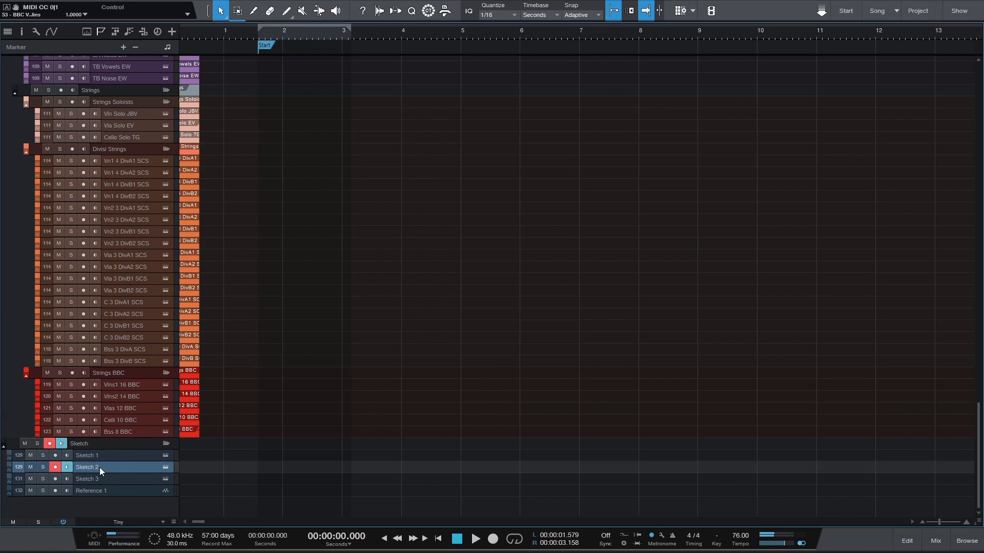
pyautogui.hscroll(-1, 118, 419)
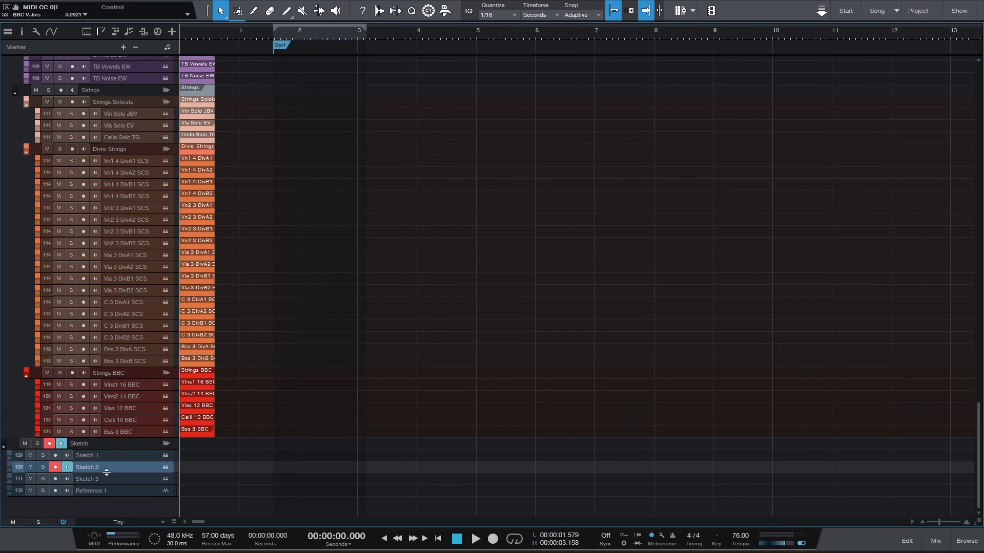
pyautogui.click(107, 479)
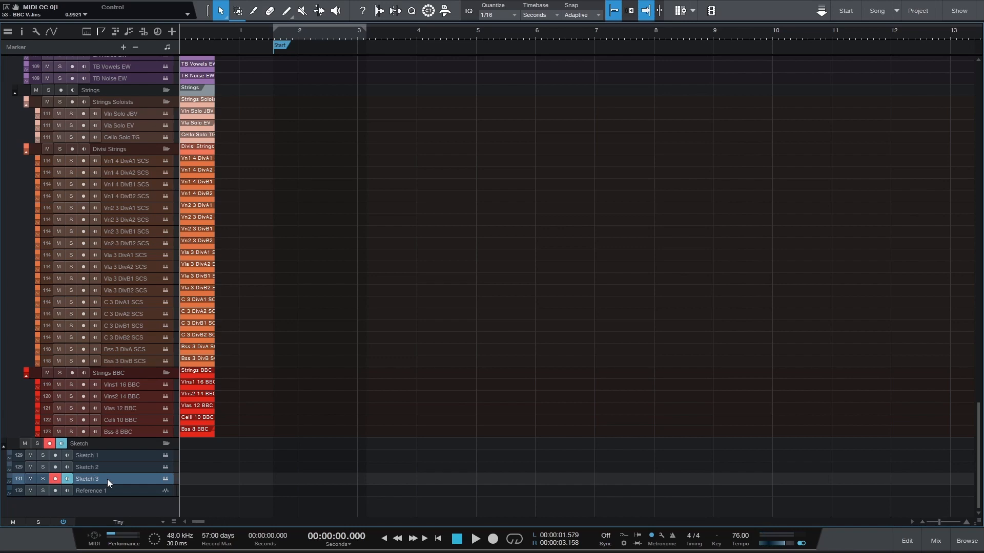
pyautogui.click(106, 490)
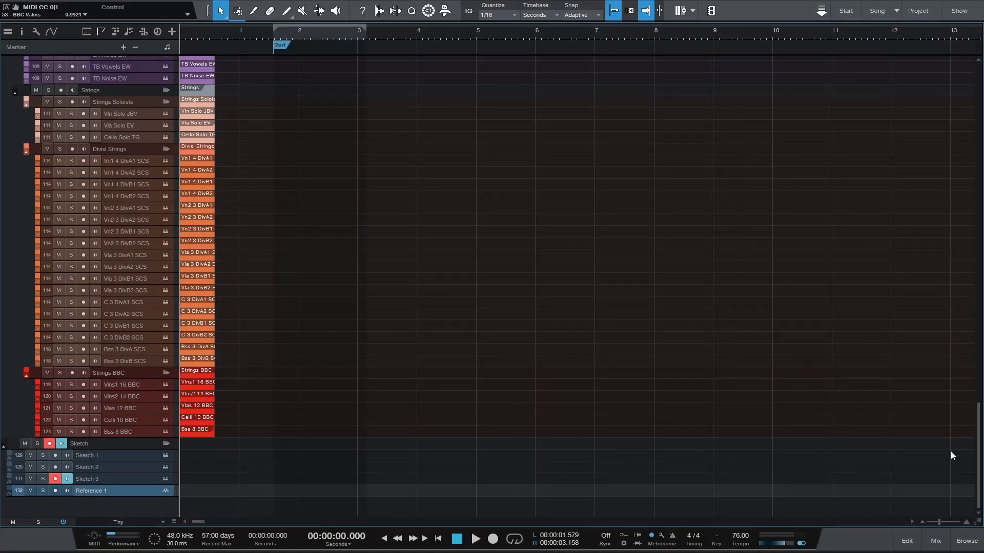
pyautogui.click(937, 541)
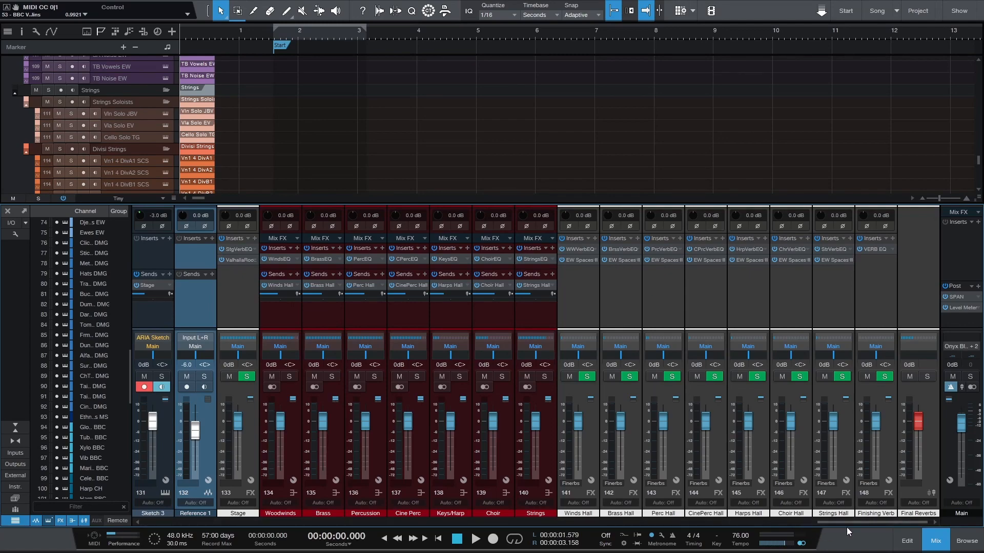
# Compare the output routing of the instrument channels with the section buses and hall reverbs across the whole mixer
pyautogui.moveTo(847, 522); pyautogui.dragTo(172, 527)
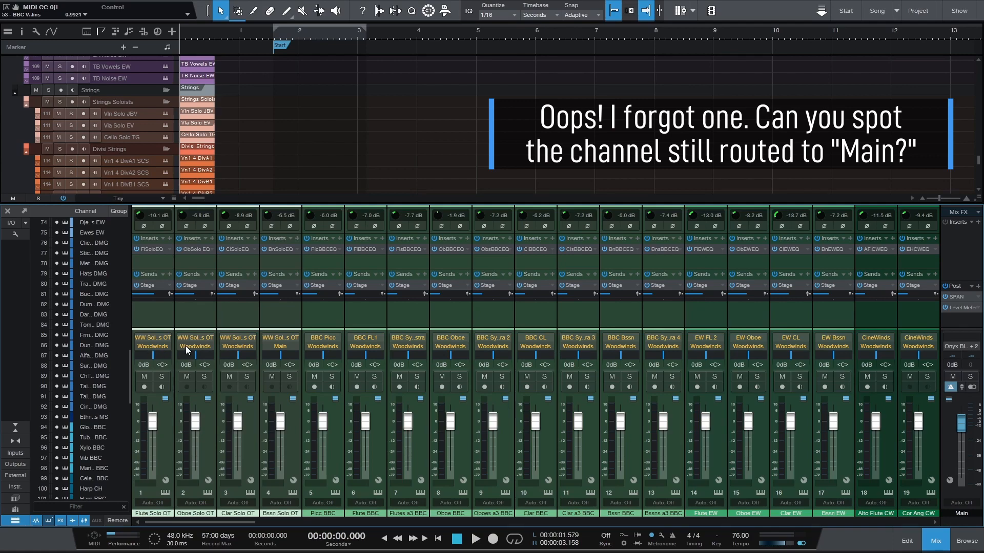
pyautogui.click(316, 523)
pyautogui.moveTo(316, 523); pyautogui.dragTo(886, 521)
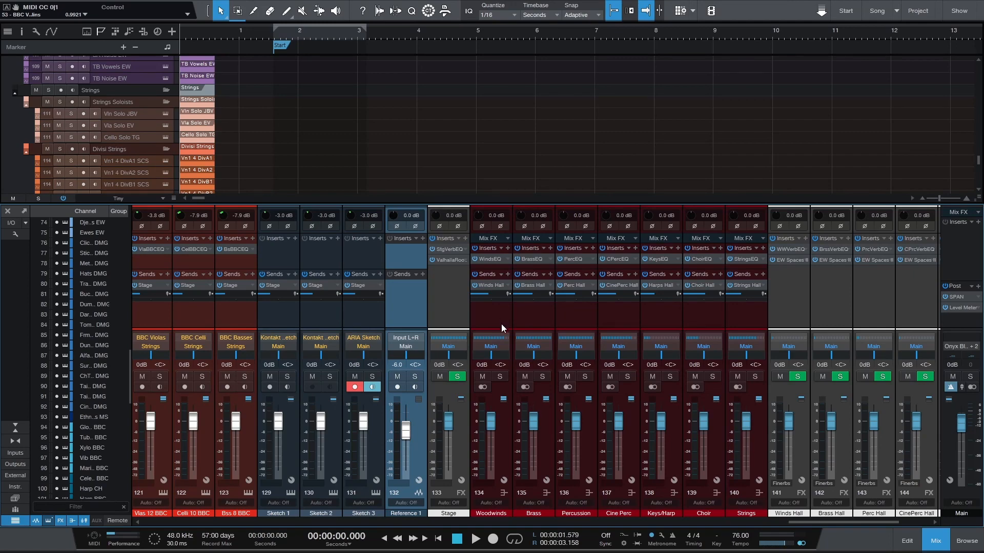
pyautogui.moveTo(810, 523); pyautogui.dragTo(143, 494)
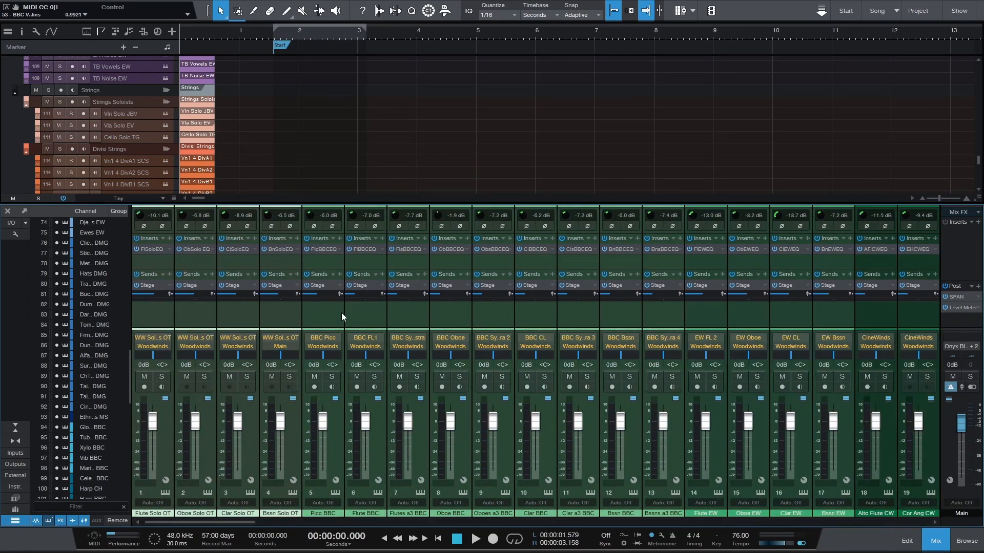
# Audition Flute EW while toggling its Stage send, and follow the signal path to the section buses and hall reverbs
pyautogui.click(700, 315)
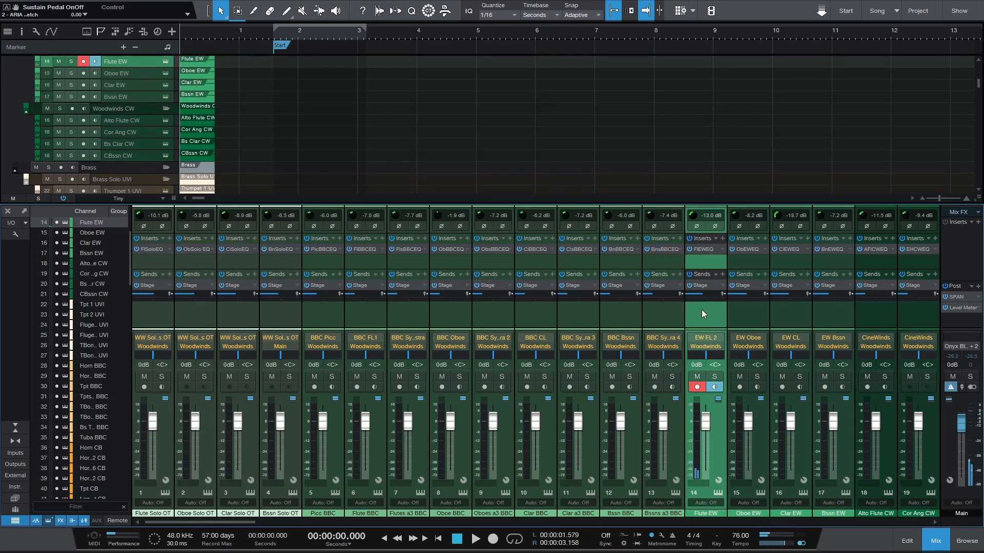
pyautogui.click(691, 285)
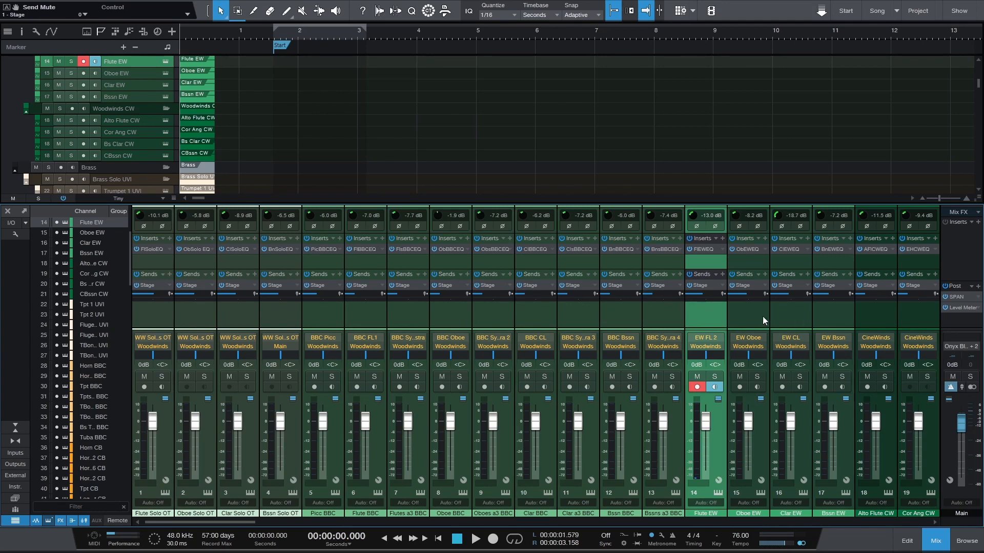
pyautogui.moveTo(249, 522); pyautogui.dragTo(307, 522)
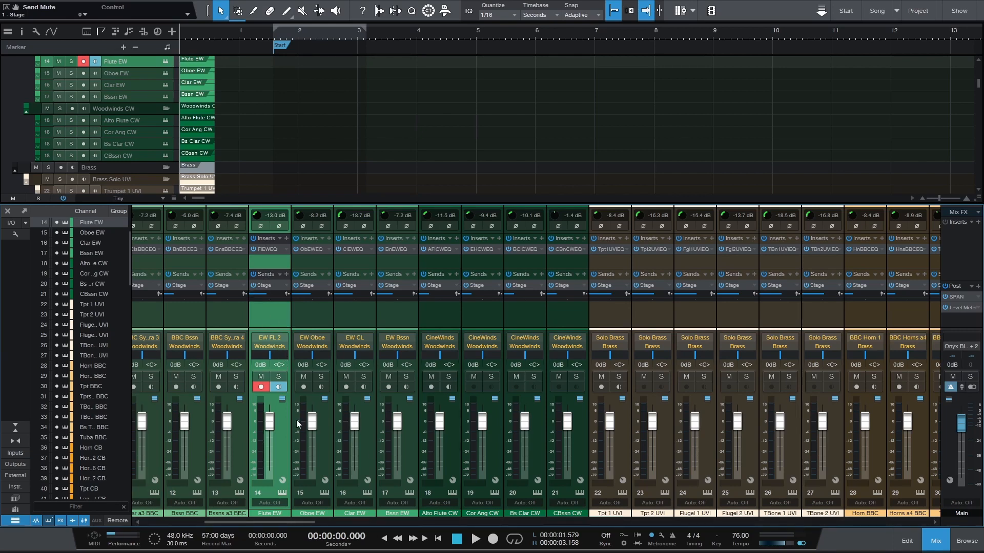
pyautogui.moveTo(295, 522); pyautogui.dragTo(897, 513)
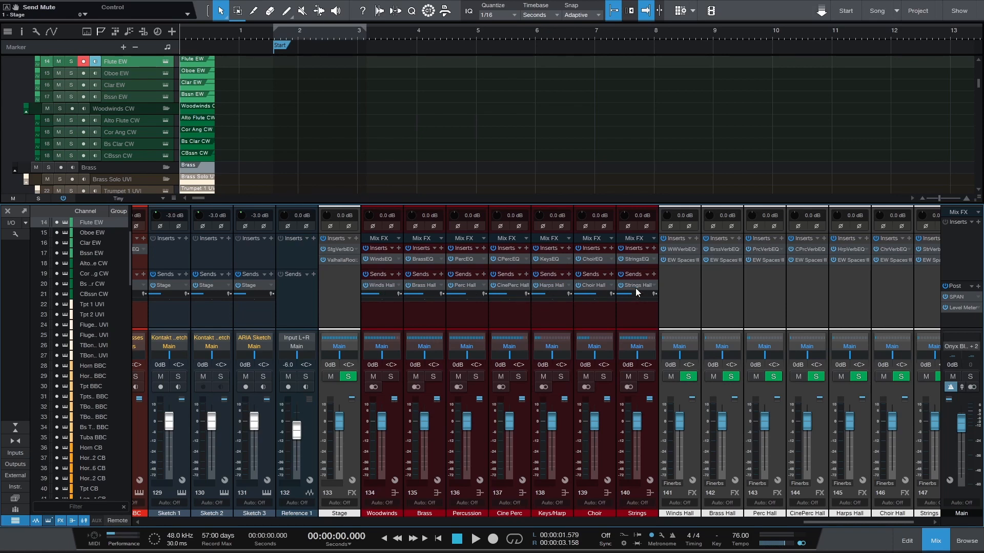
pyautogui.moveTo(830, 522); pyautogui.dragTo(844, 522)
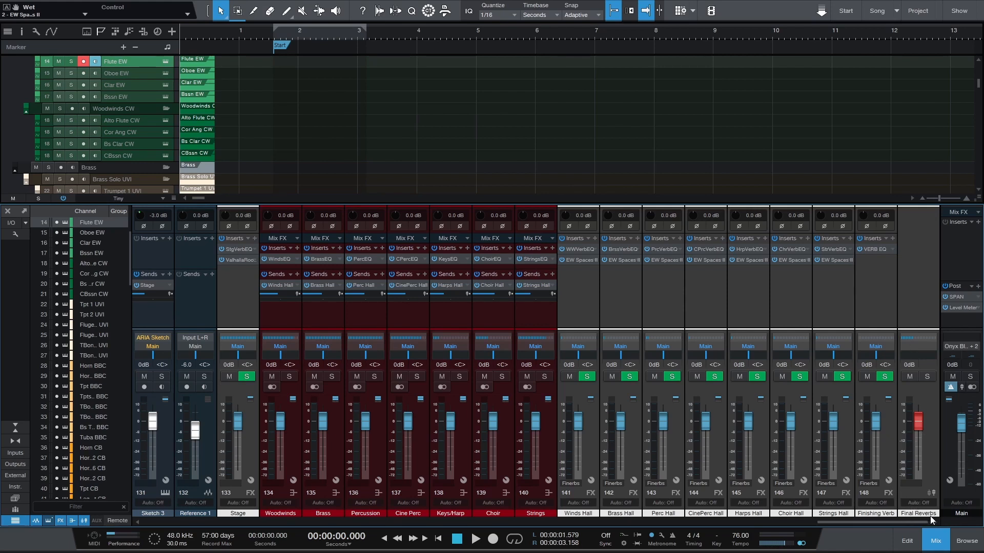
# Mute and unmute all reverb channels through the Final Reverbs channel, and try its volume fader
pyautogui.click(910, 376)
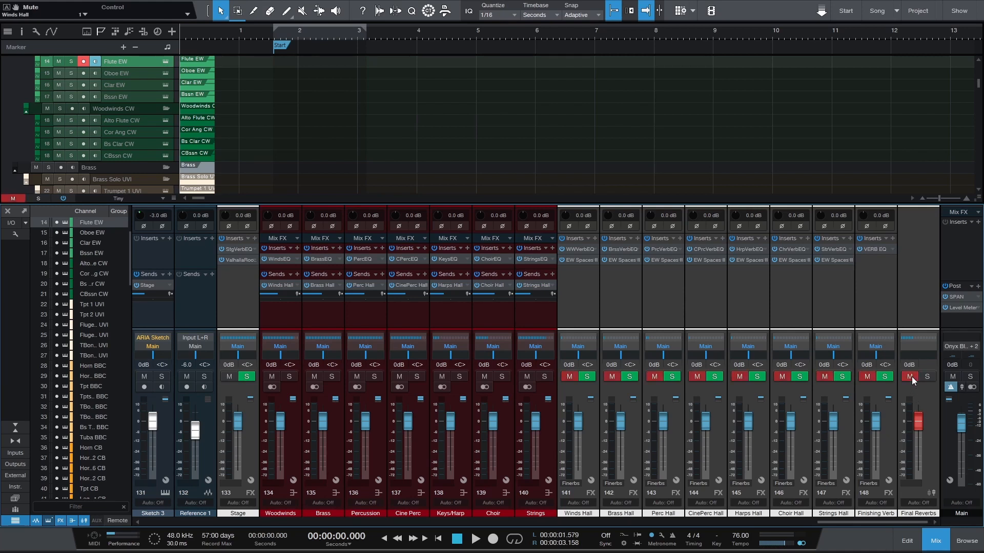
pyautogui.click(911, 377)
pyautogui.moveTo(920, 428)
pyautogui.mouseDown()
pyautogui.moveTo(919, 457)
pyautogui.moveTo(918, 431)
pyautogui.mouseUp()
pyautogui.keyDown('ctrl'); pyautogui.click(918, 431); pyautogui.keyUp('ctrl')
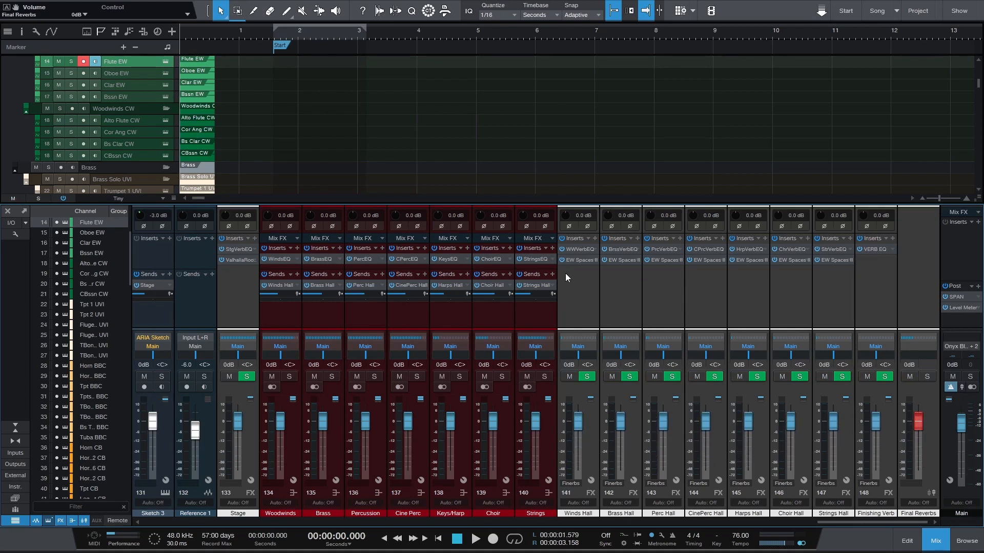
# Inspect the WWVerbEQ filter curve on the Winds Hall reverb channel
pyautogui.click(577, 249)
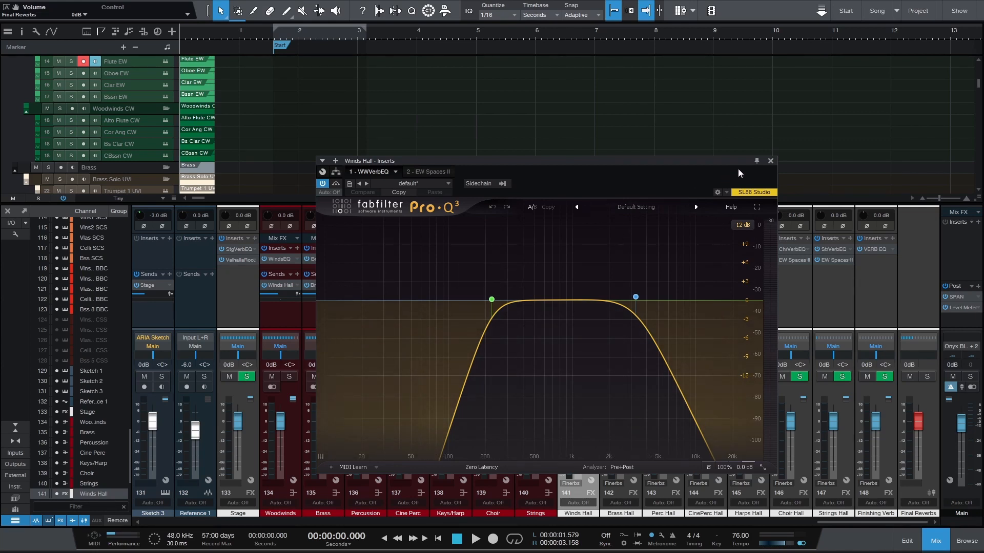
pyautogui.click(770, 161)
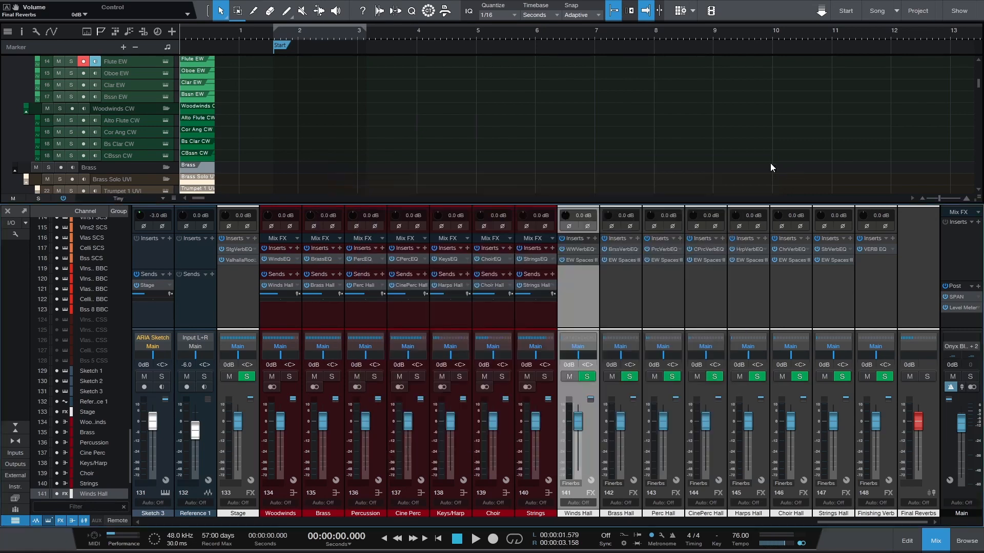
# Open the HnCBEQ equalizer on the Horn CB track and add a band shaped as Low Cut at about 194 Hz
pyautogui.moveTo(847, 520); pyautogui.dragTo(320, 516)
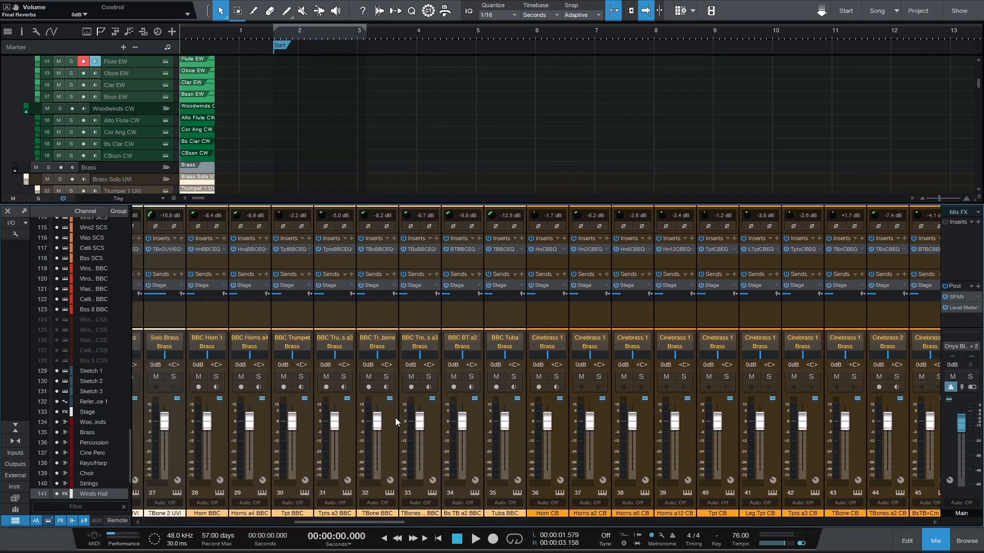
pyautogui.scroll(-2, 294, 134)
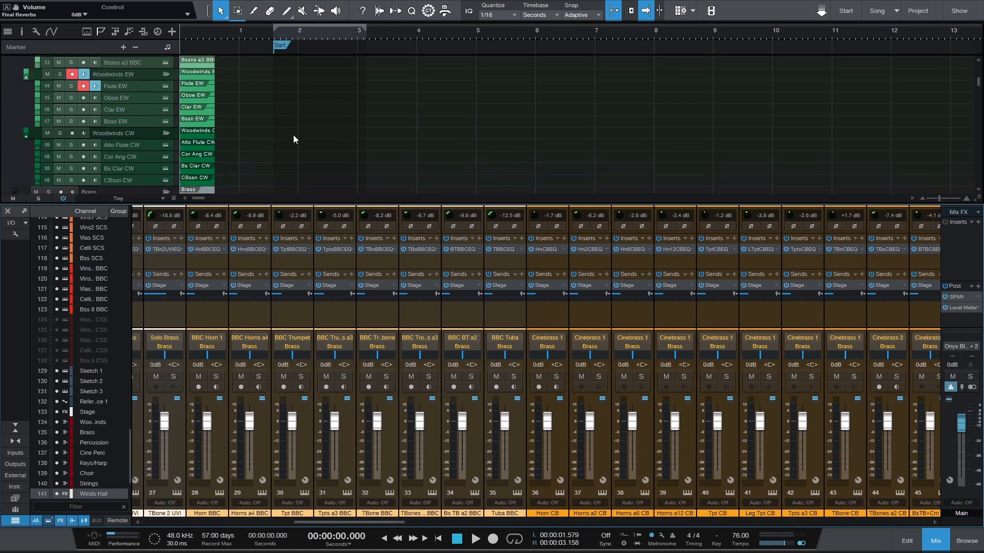
pyautogui.scroll(-10, 293, 139)
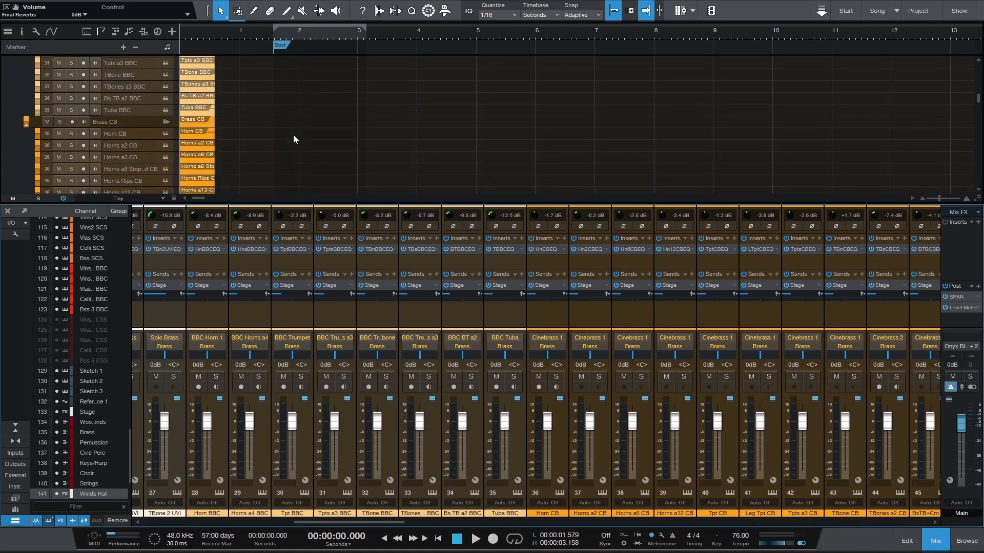
pyautogui.click(124, 89)
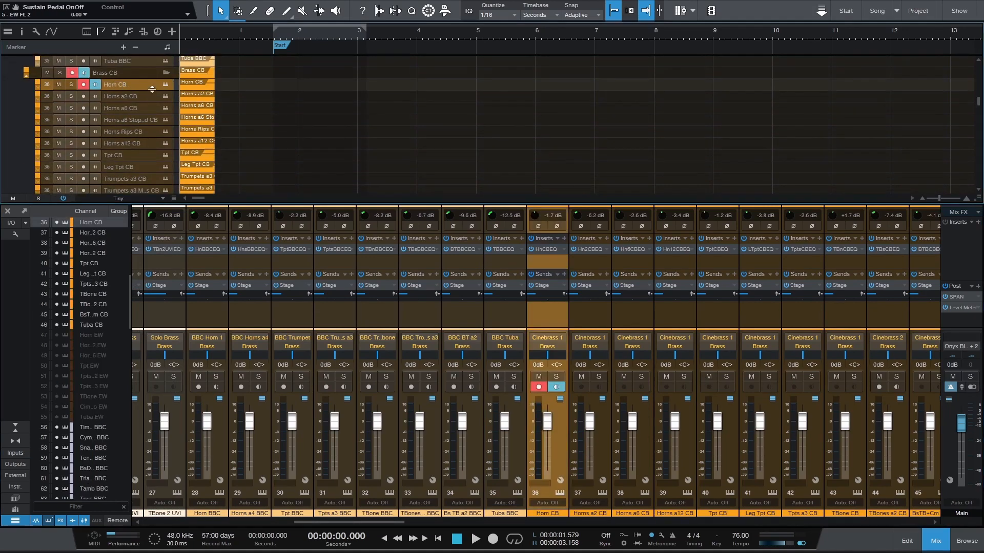
pyautogui.click(546, 250)
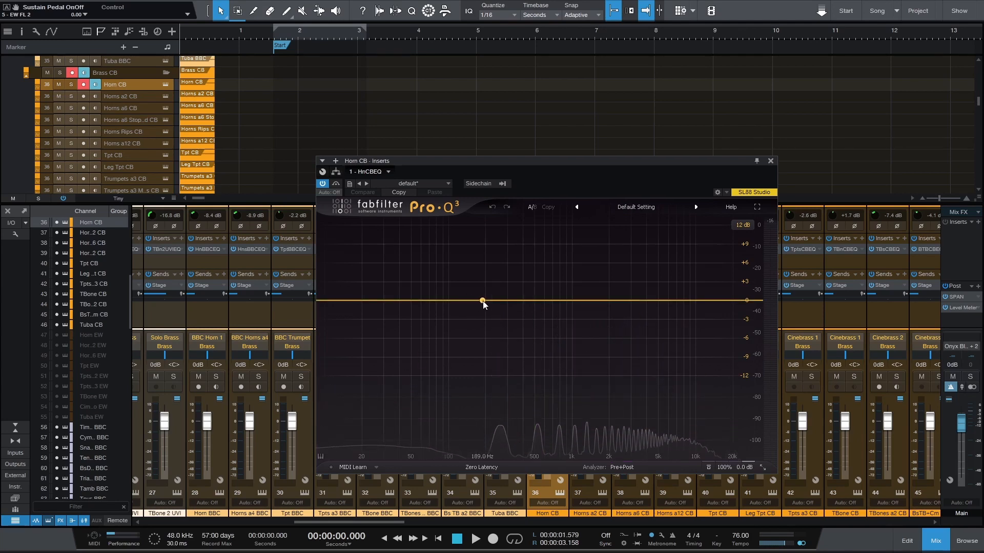
pyautogui.moveTo(484, 300); pyautogui.dragTo(485, 307)
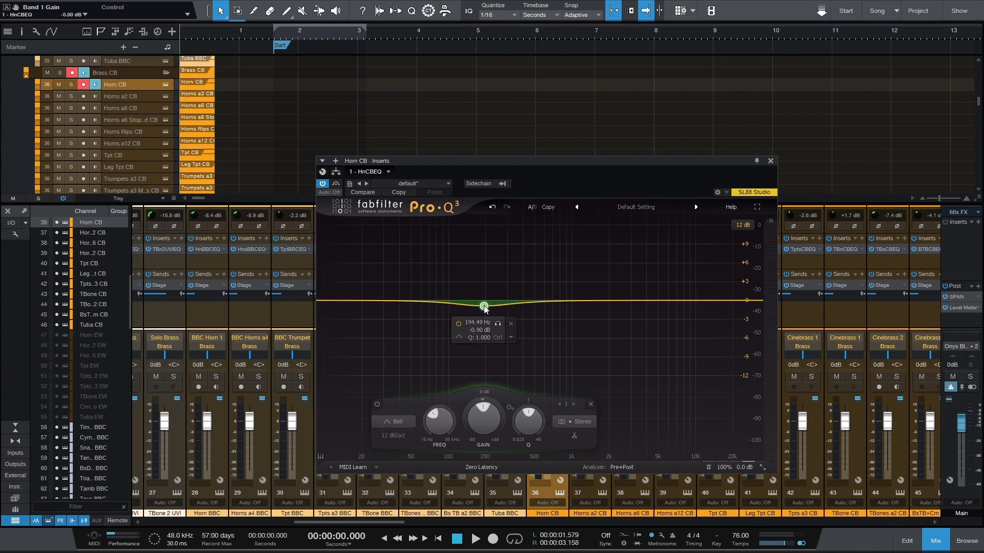
pyautogui.click(402, 422)
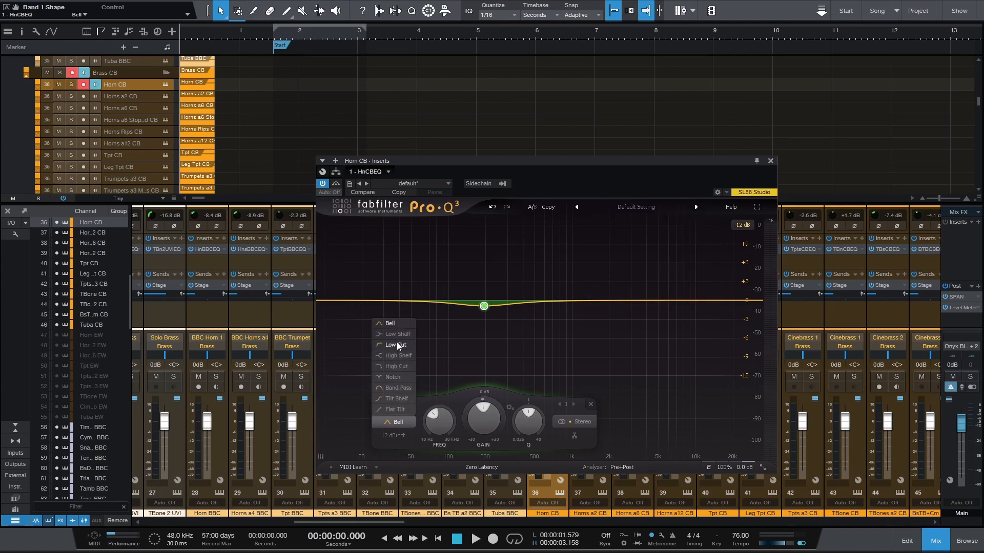
pyautogui.click(397, 345)
# Try slopes of 18, 36 and 30 dB/oct on the low cut band, and settle on 24 dB/oct
pyautogui.click(392, 436)
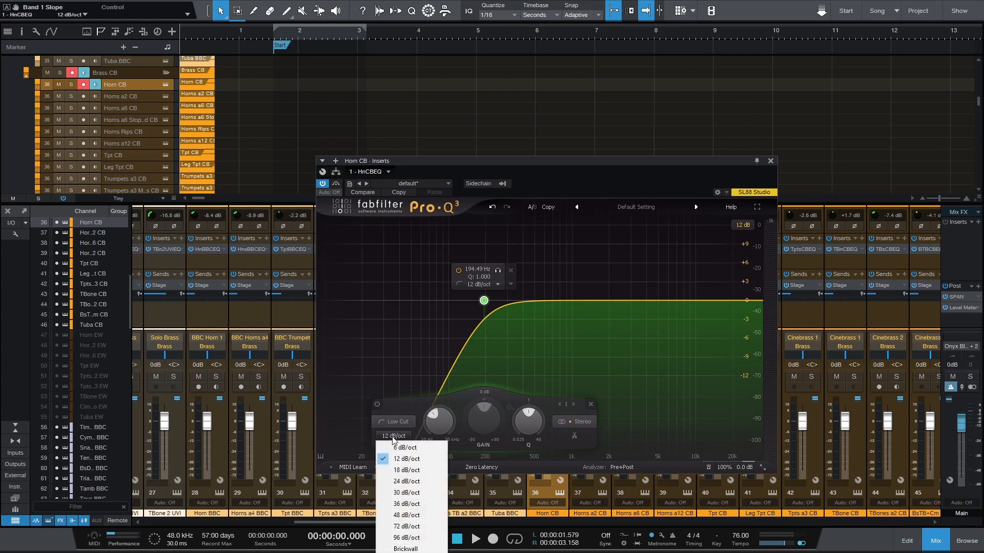
pyautogui.click(404, 470)
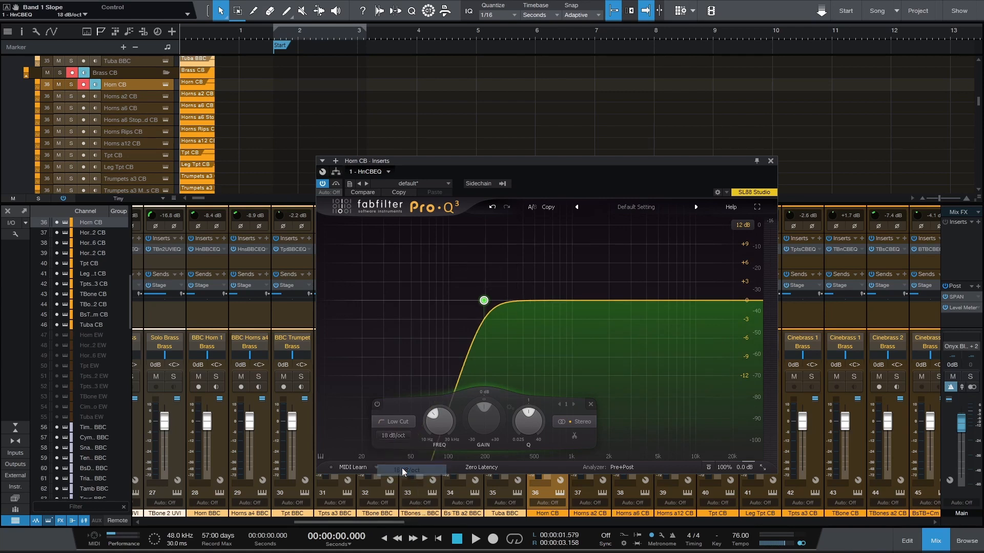
pyautogui.click(397, 435)
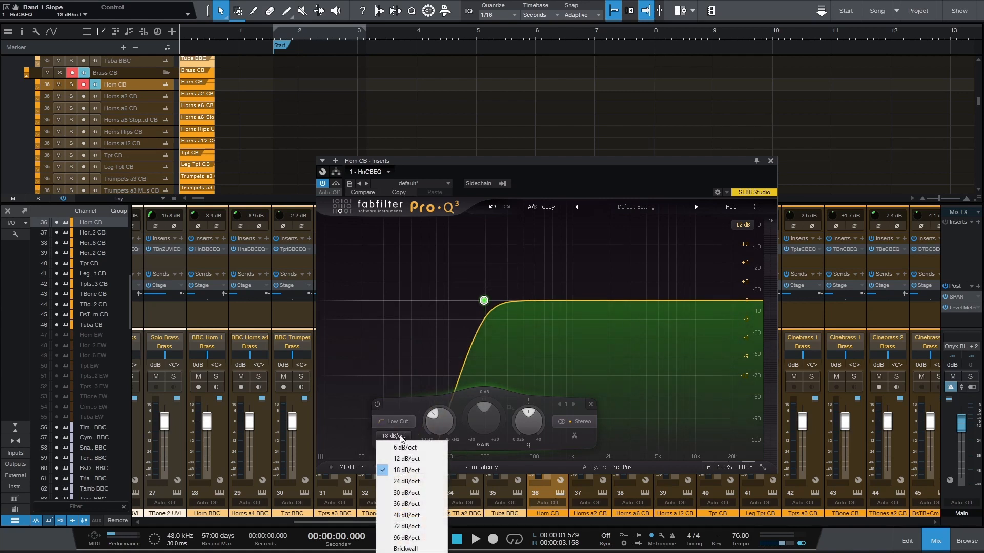
pyautogui.click(408, 504)
pyautogui.click(400, 436)
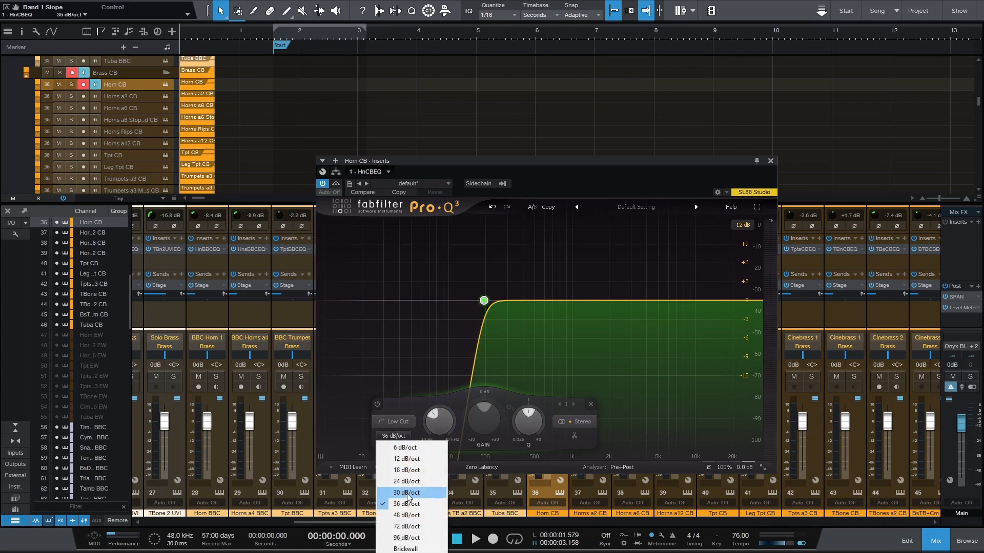
pyautogui.click(408, 493)
pyautogui.click(389, 437)
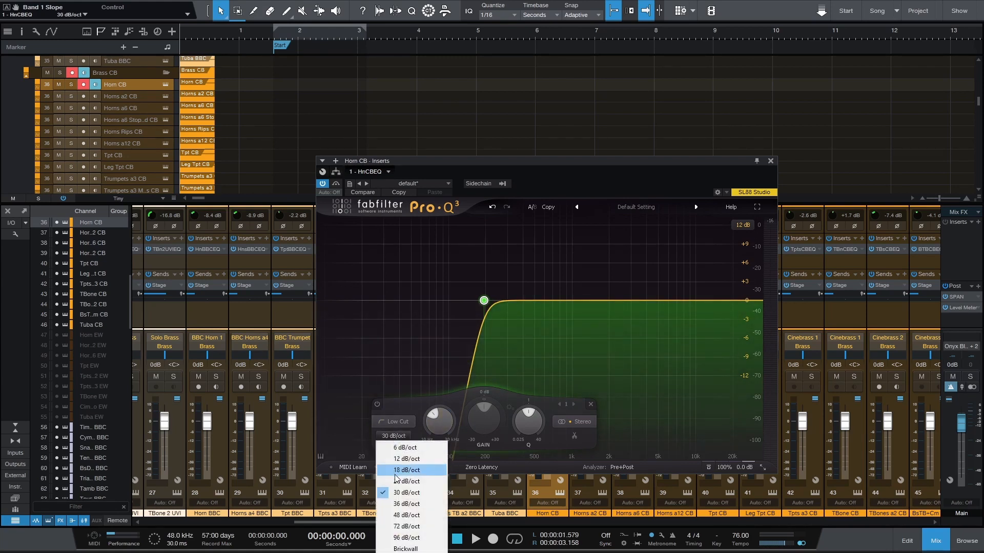
pyautogui.click(402, 481)
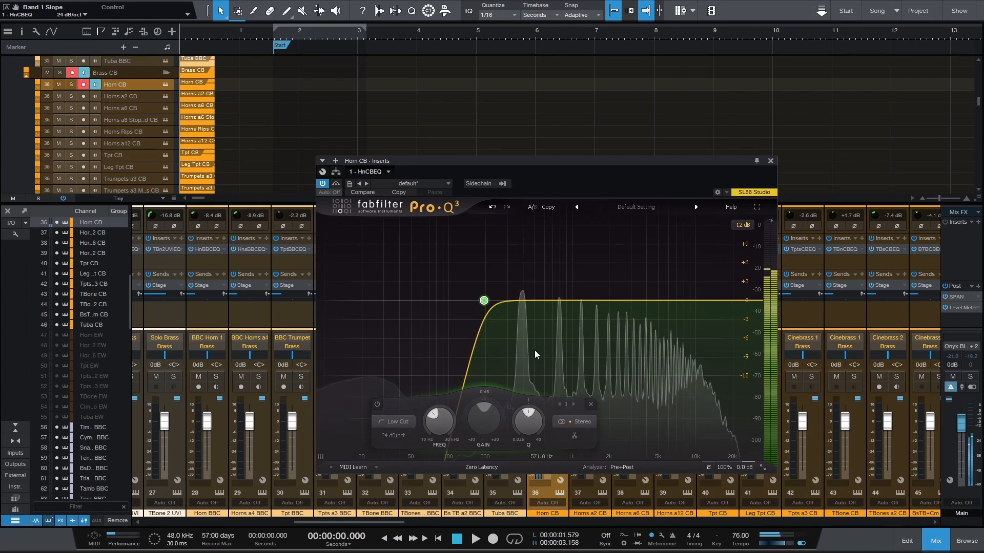
# Audition the horn against the spectrum peaks, sweep the low cut up to about 335 Hz, and set it at about 159 Hz
pyautogui.moveTo(521, 338)
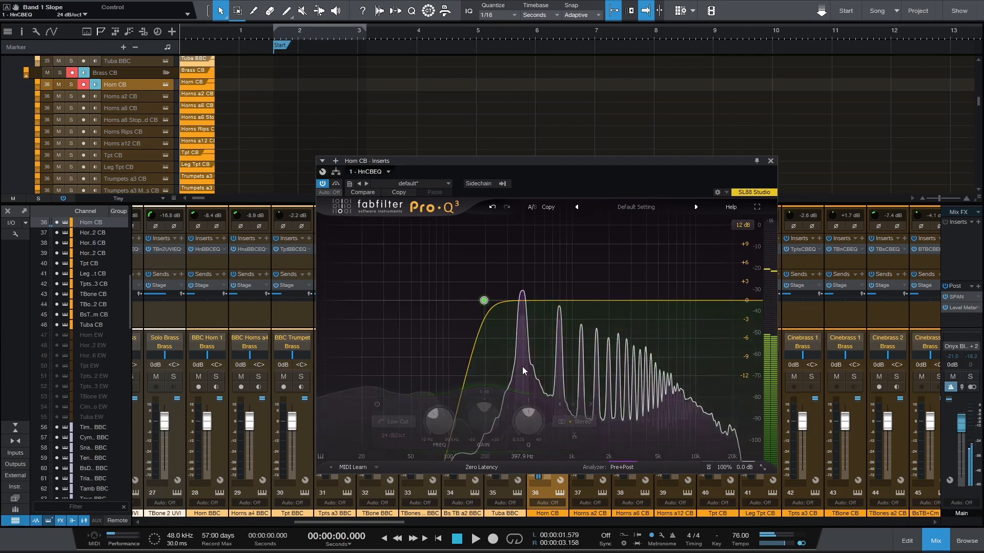
pyautogui.moveTo(523, 367)
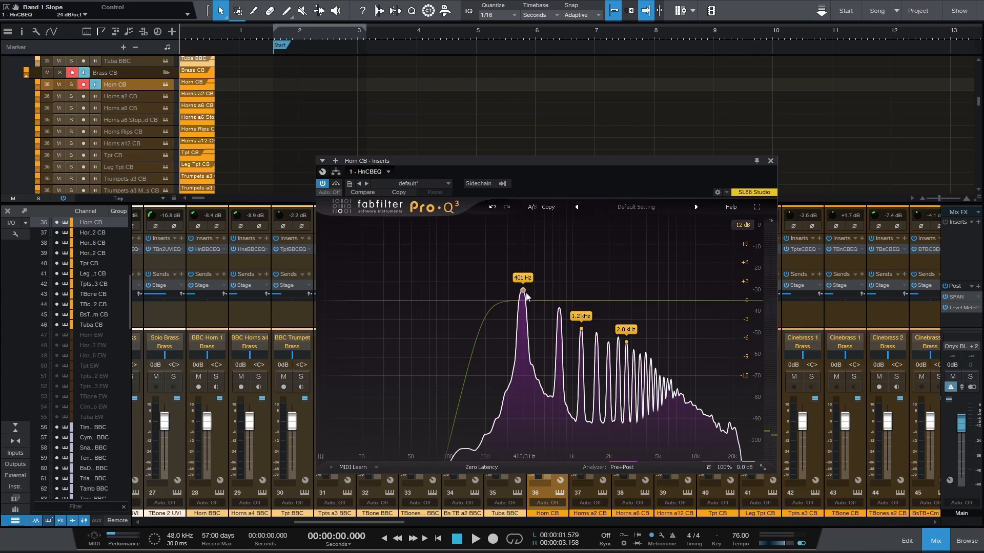
pyautogui.click(483, 301)
pyautogui.moveTo(485, 302); pyautogui.dragTo(515, 300)
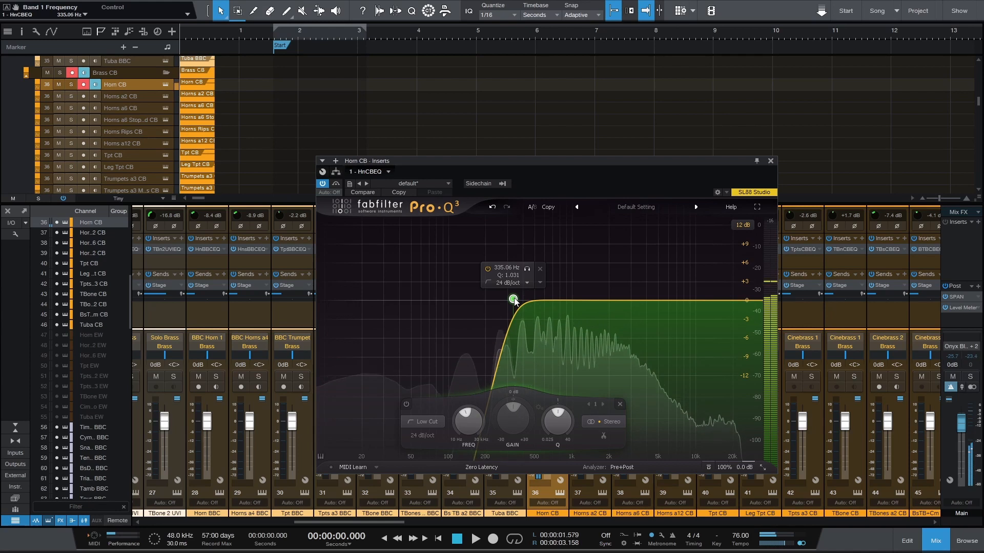
pyautogui.moveTo(514, 300); pyautogui.dragTo(474, 302)
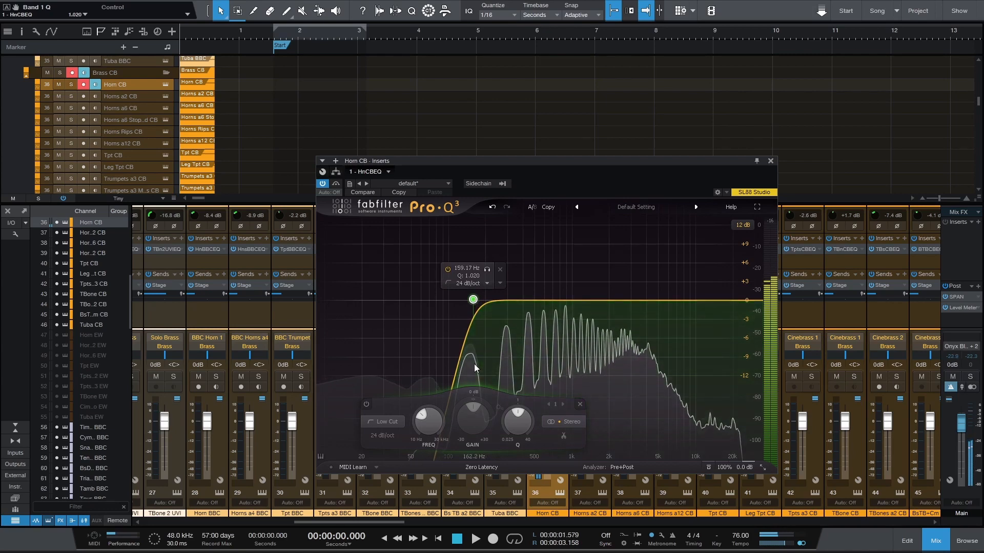
pyautogui.moveTo(475, 364)
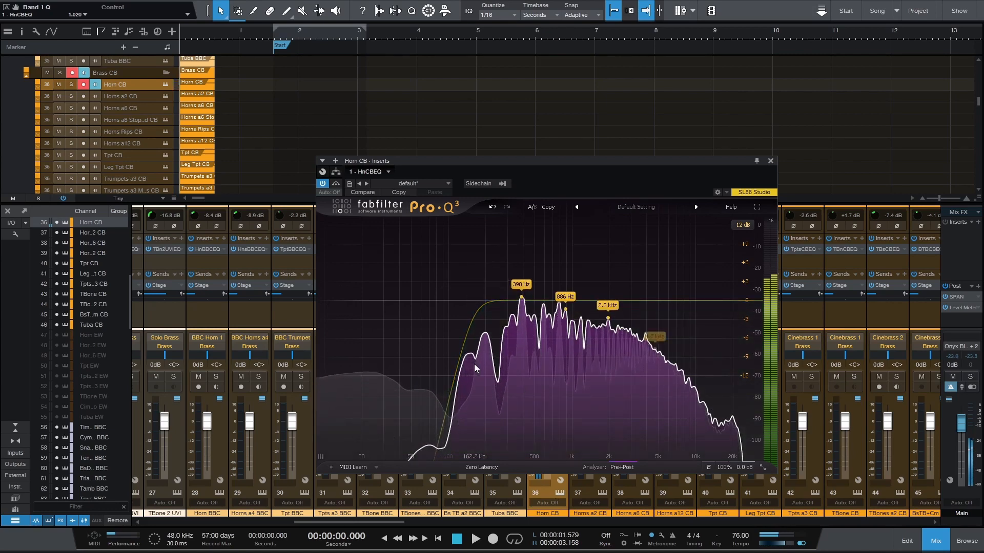
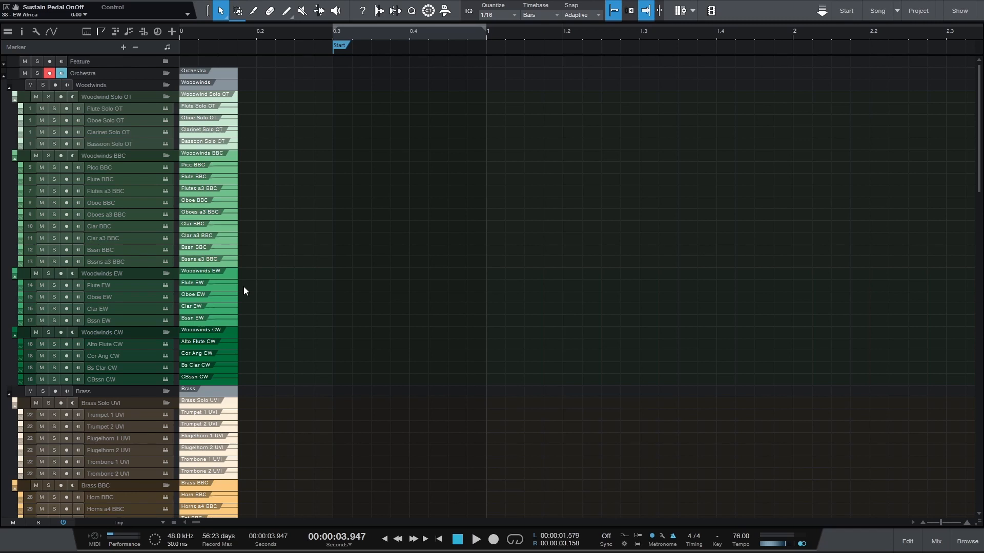
# Play the opening setup clips from the song start, and inspect the Picc BBC clip's Modulation lane in the editor
pyautogui.hscroll(1, 244, 288)
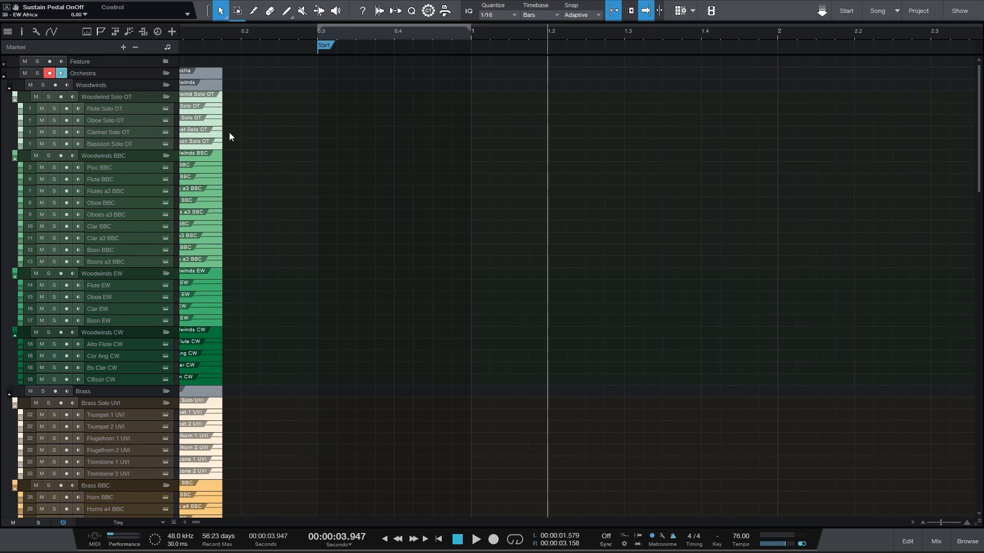
pyautogui.hscroll(-1, 265, 105)
pyautogui.click(194, 35)
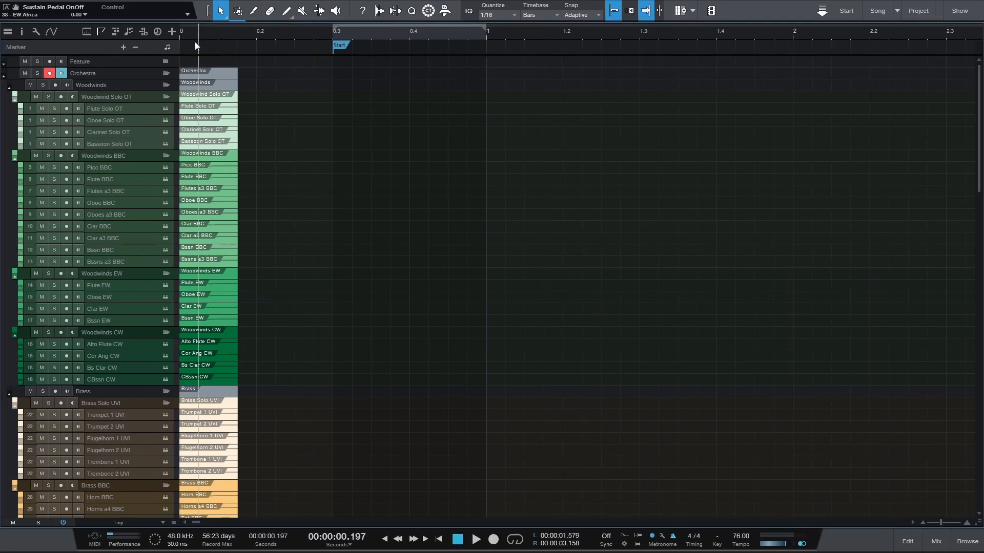
pyautogui.click(458, 540)
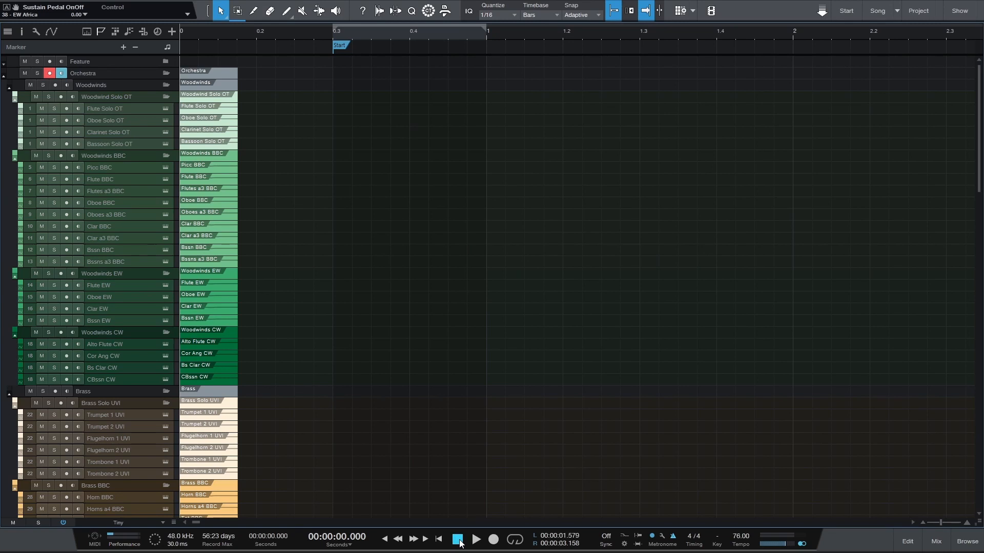
pyautogui.press('space')
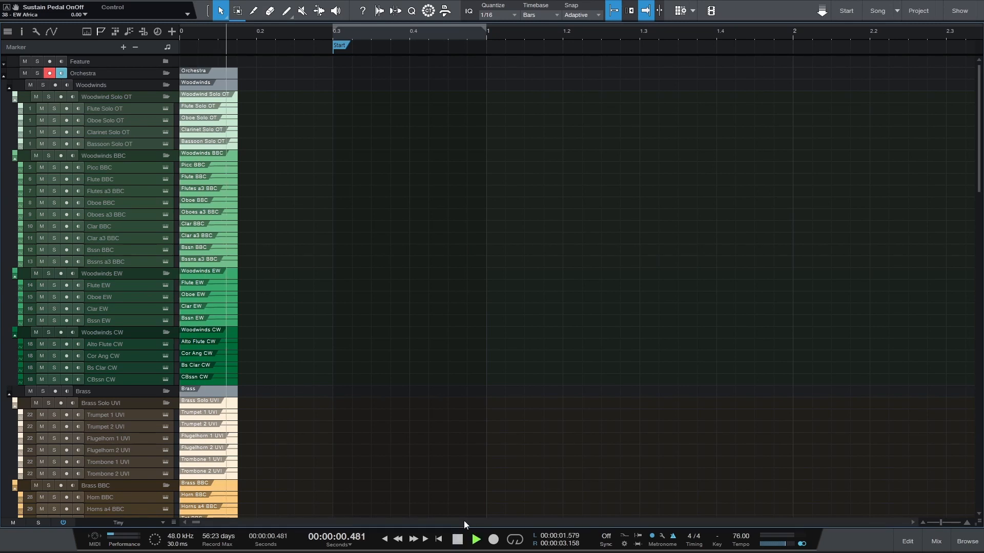
pyautogui.press('space')
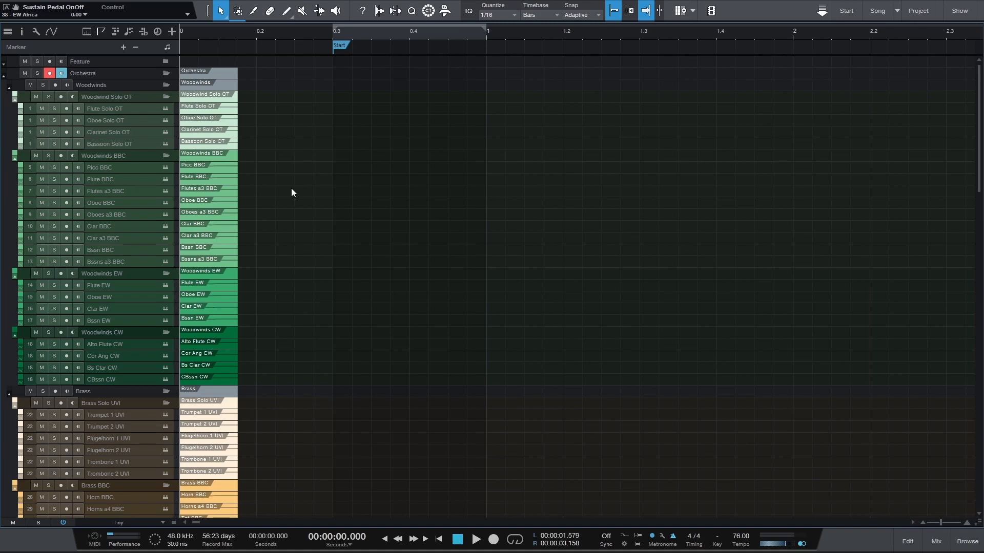
pyautogui.doubleClick(216, 164)
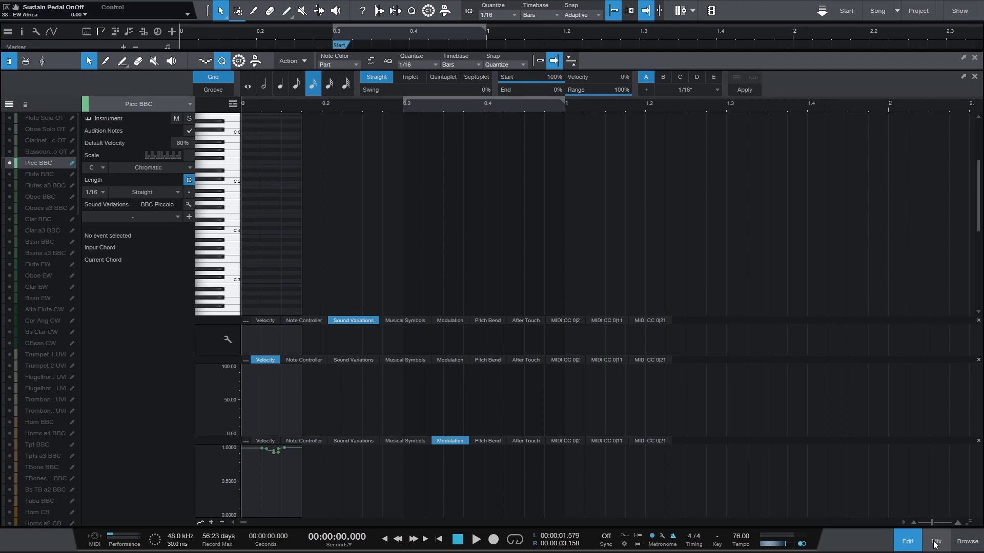
pyautogui.click(912, 542)
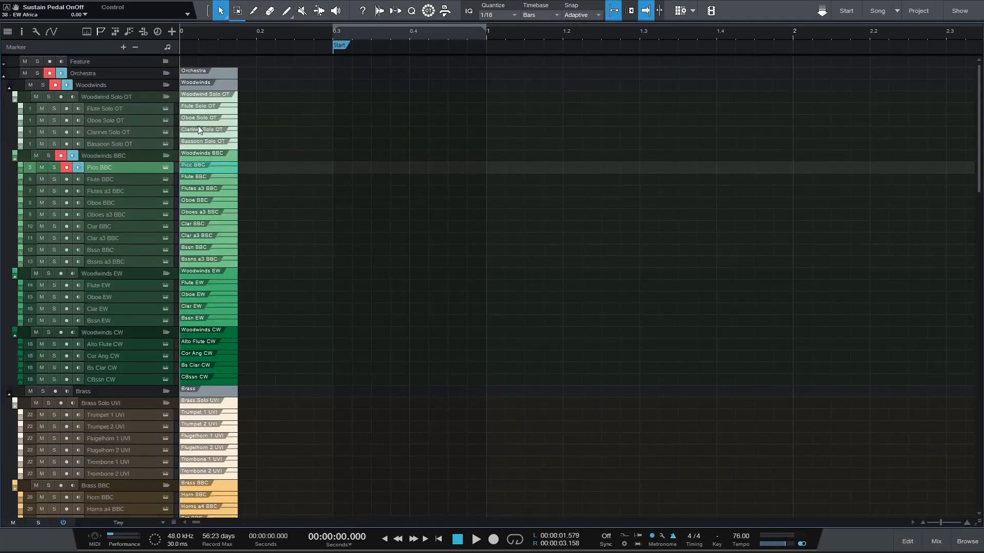
# Delete the existing clips from all Woodwind Solo OT and Woodwinds BBC tracks
pyautogui.click(197, 96)
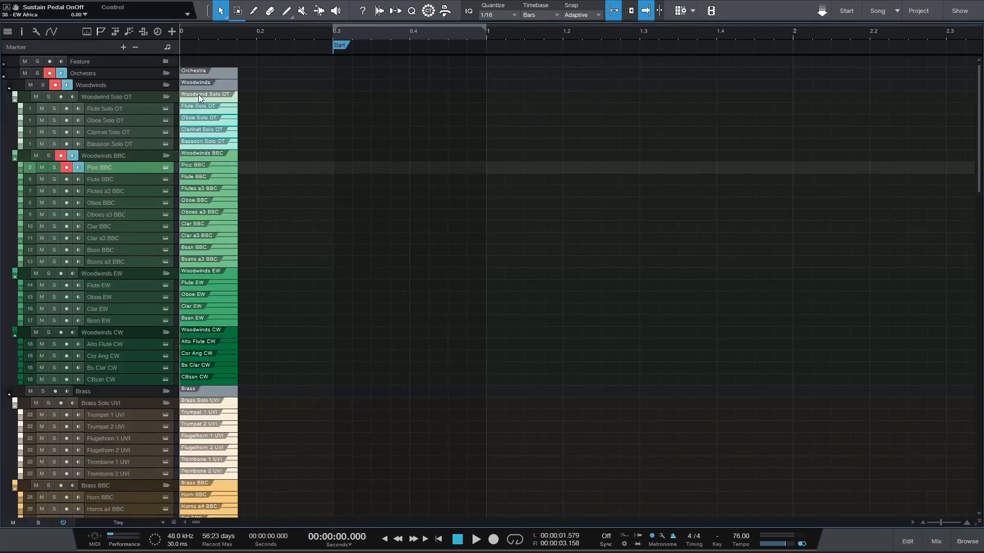
pyautogui.moveTo(198, 259); pyautogui.dragTo(196, 151)
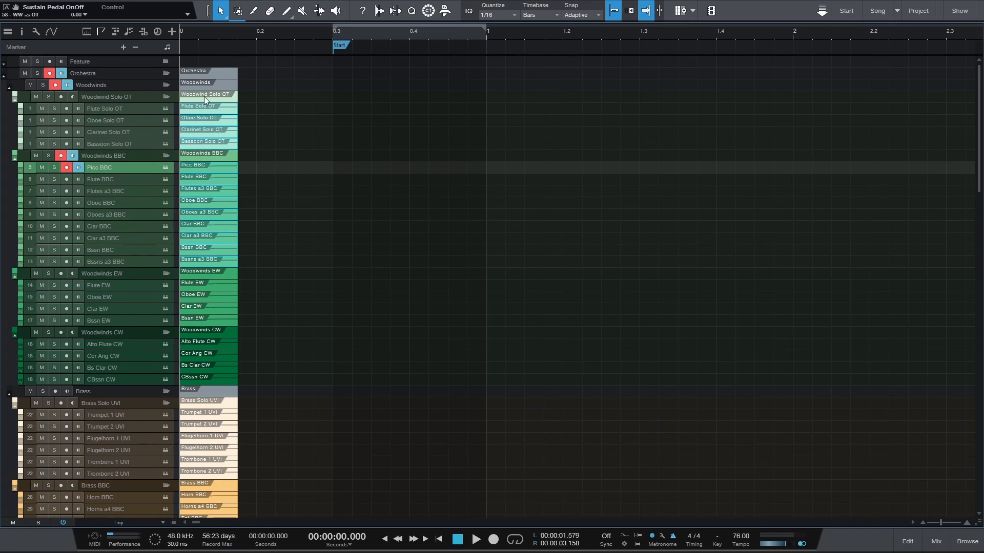
pyautogui.press('Delete')
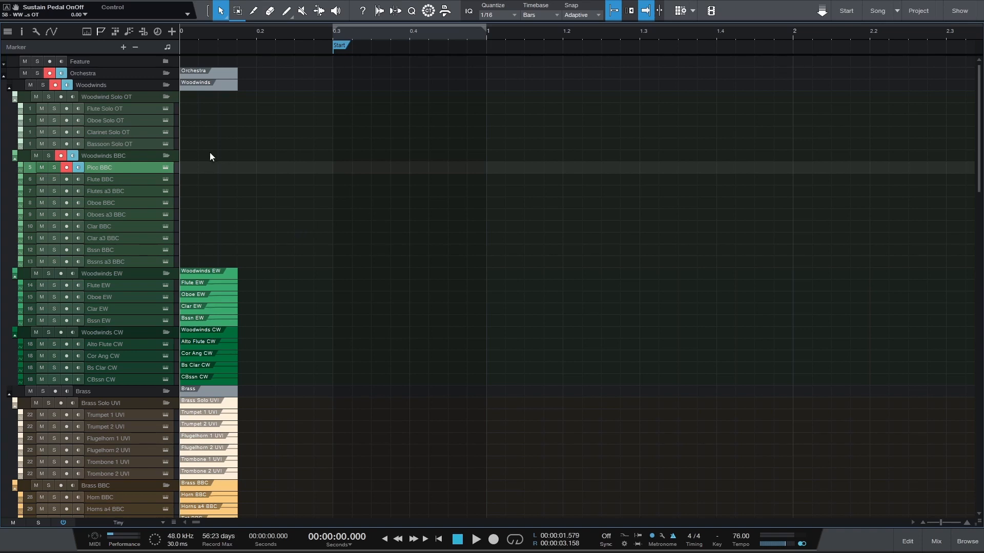
# Record-enable the tracks from Flute Solo OT to Bssns a3 BBC, and shorten their newly recorded clips to match the Woodwinds EW clips
pyautogui.click(130, 109)
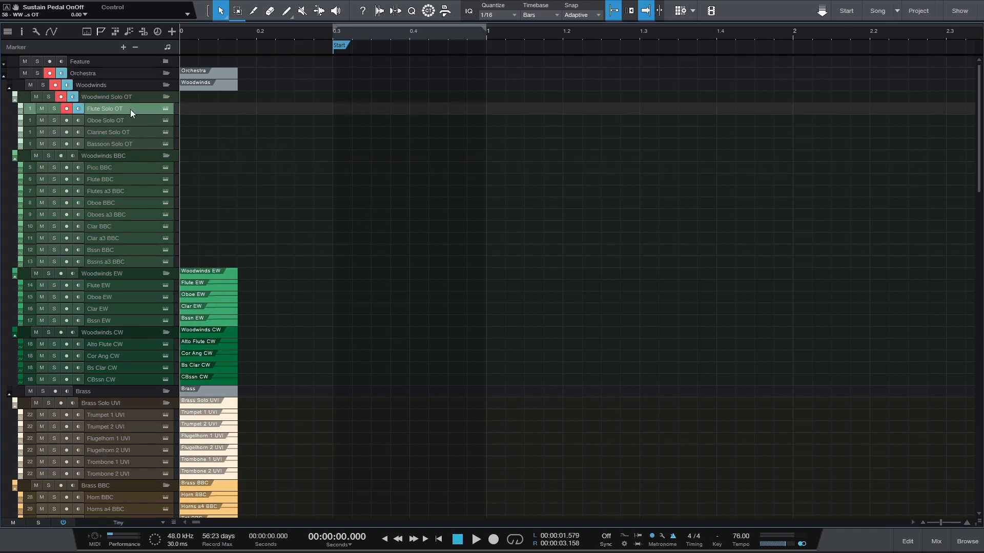
pyautogui.keyDown('shift'); pyautogui.click(127, 143); pyautogui.keyUp('shift')
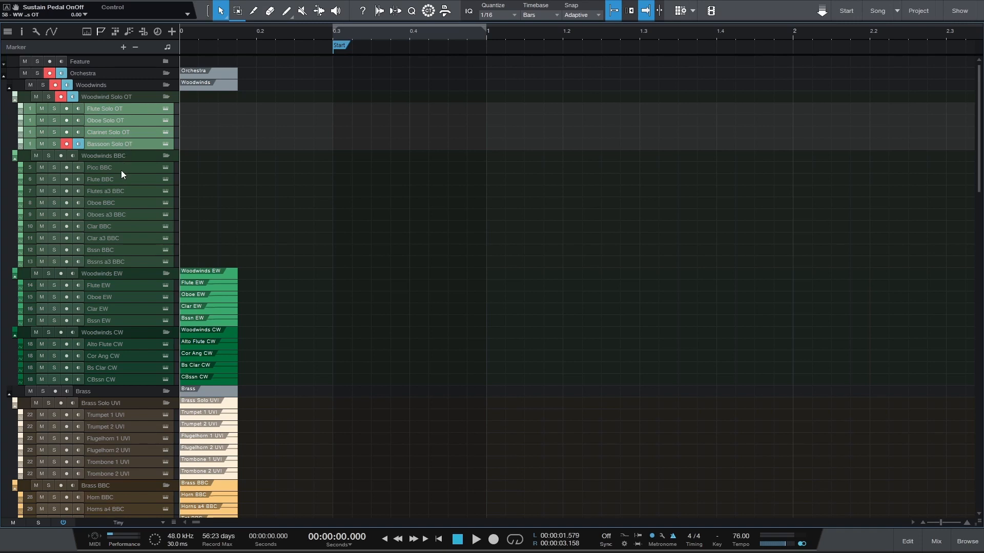
pyautogui.click(116, 109)
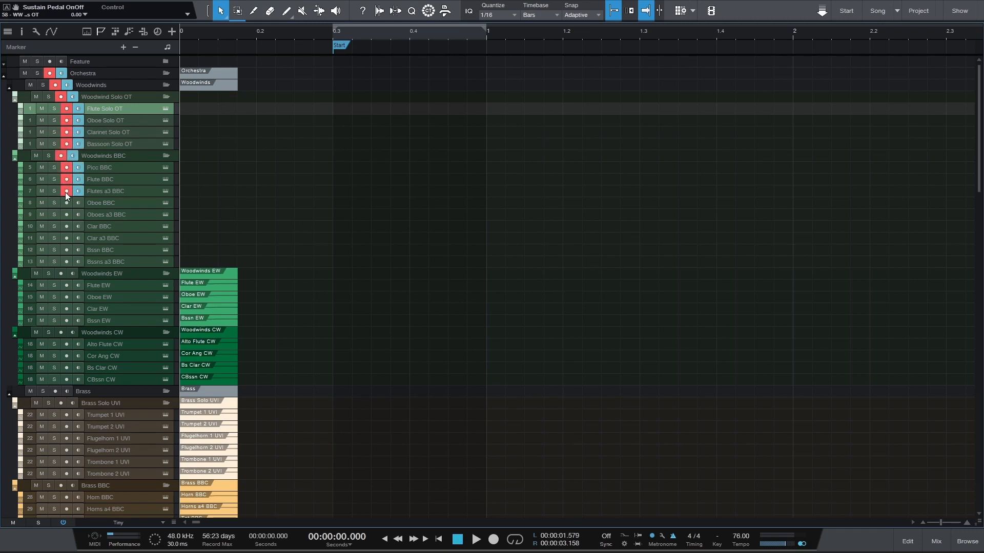
pyautogui.click(66, 261)
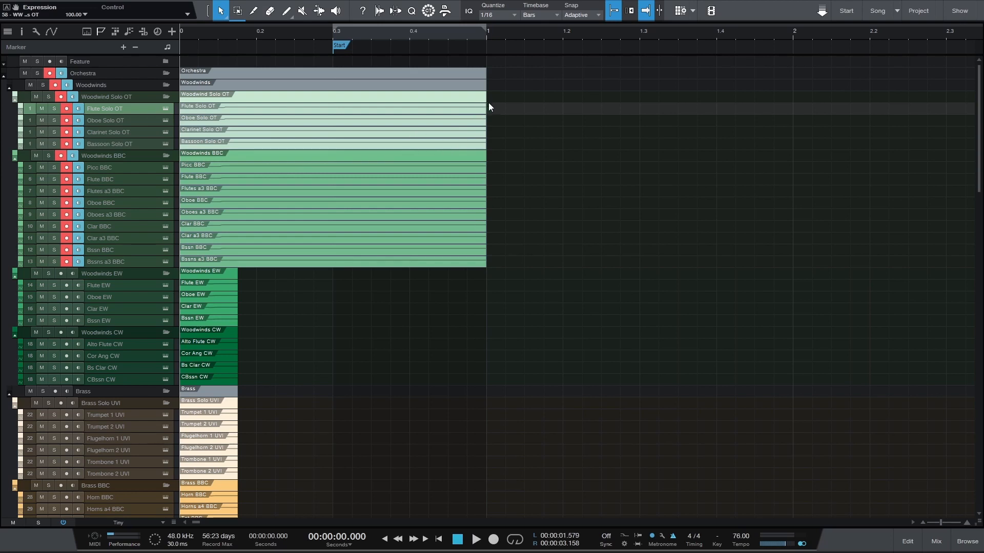
pyautogui.moveTo(485, 268); pyautogui.dragTo(243, 266)
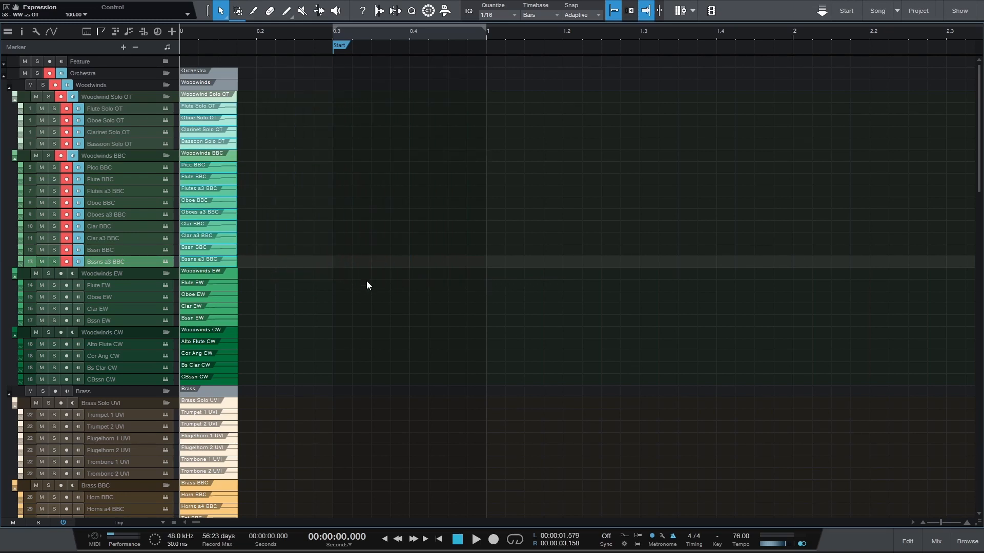
# Inspect the Oboe BBC clip's recorded Modulation curve in the editor and the woodwind channels in the mixer
pyautogui.doubleClick(222, 204)
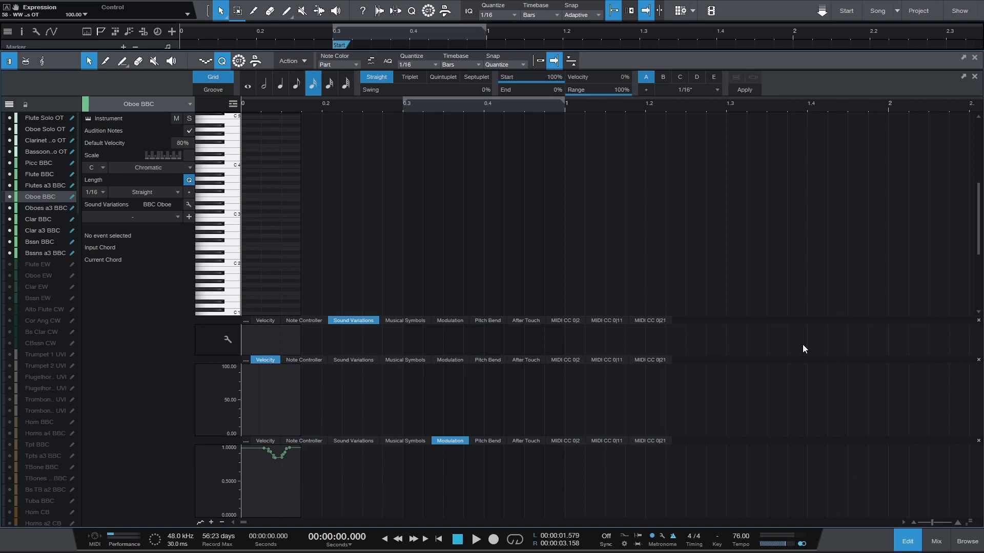
pyautogui.click(936, 542)
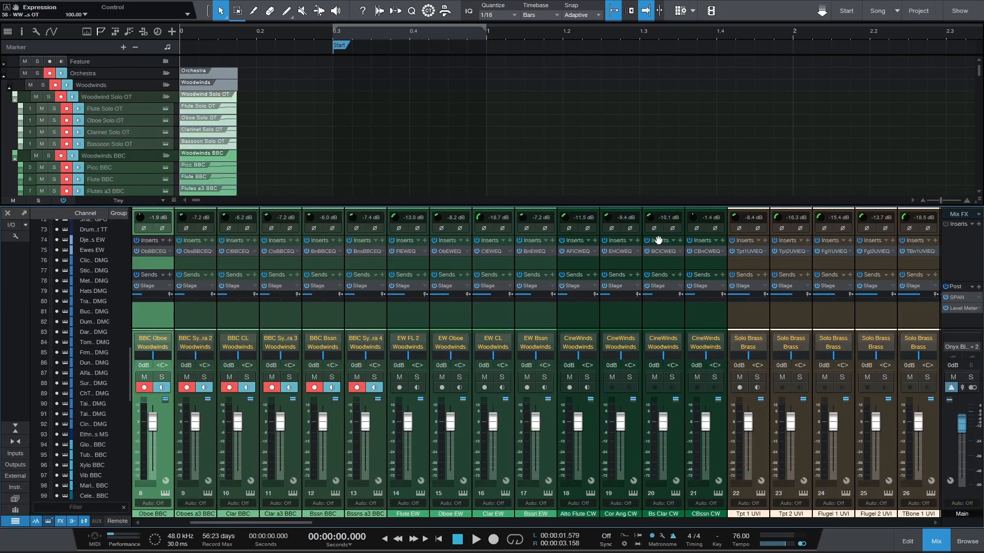
pyautogui.click(907, 539)
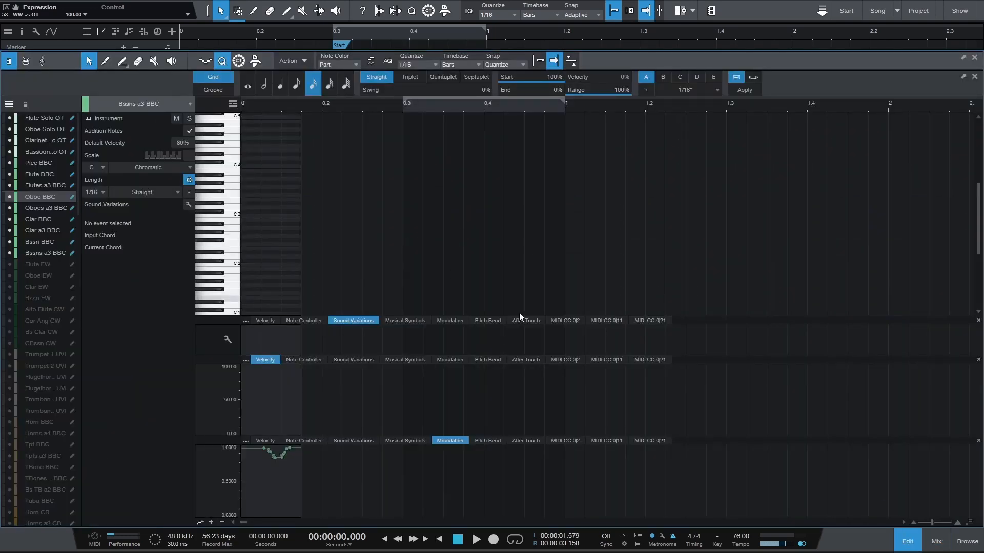
pyautogui.click(905, 538)
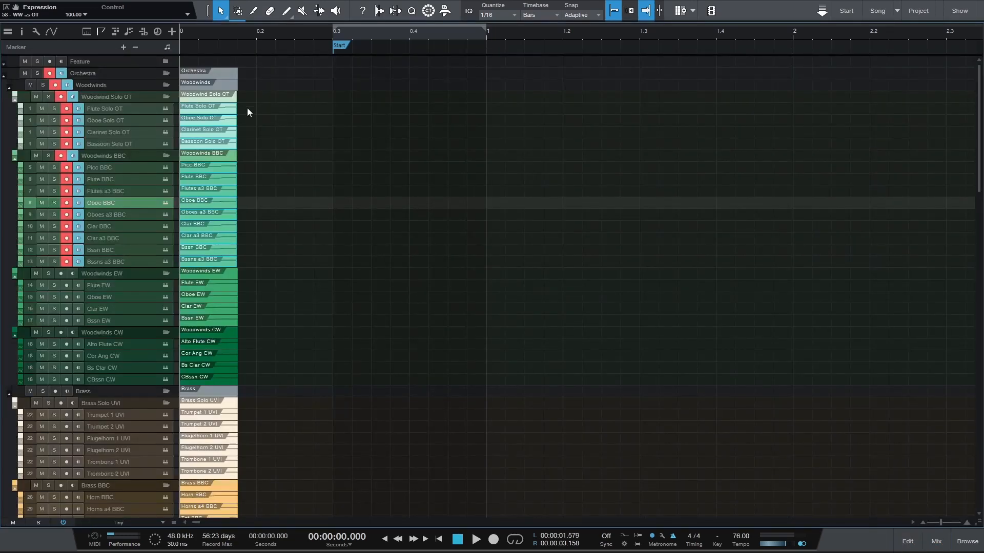
# Start saving the song as a template and set its title to "Composing Template"
pyautogui.click(5, 2)
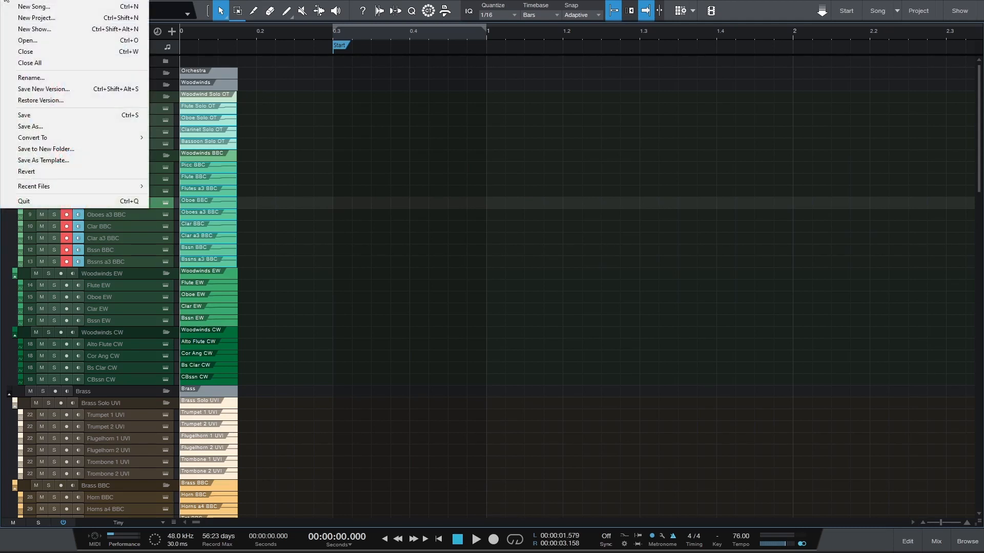
pyautogui.click(71, 161)
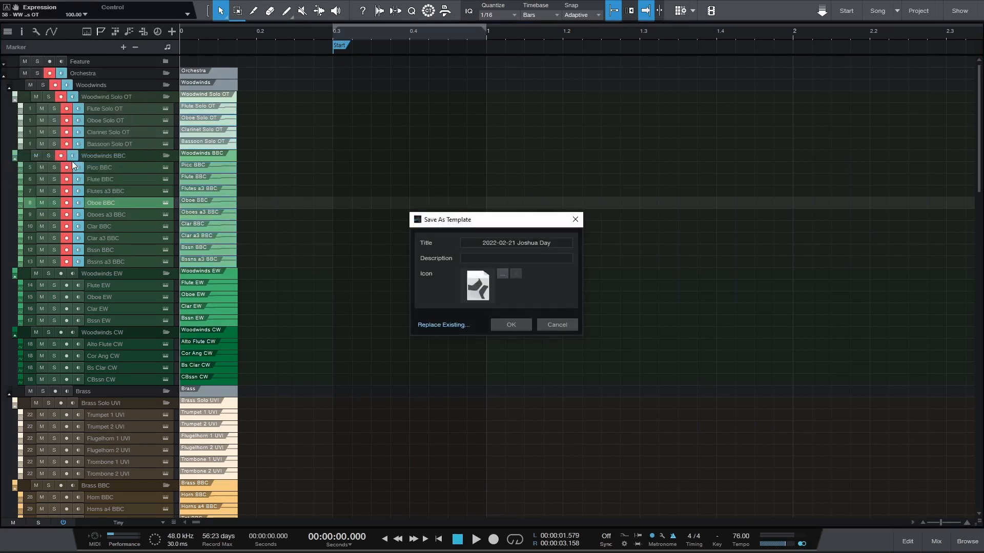
pyautogui.doubleClick(533, 244)
pyautogui.moveTo(559, 243); pyautogui.dragTo(403, 241)
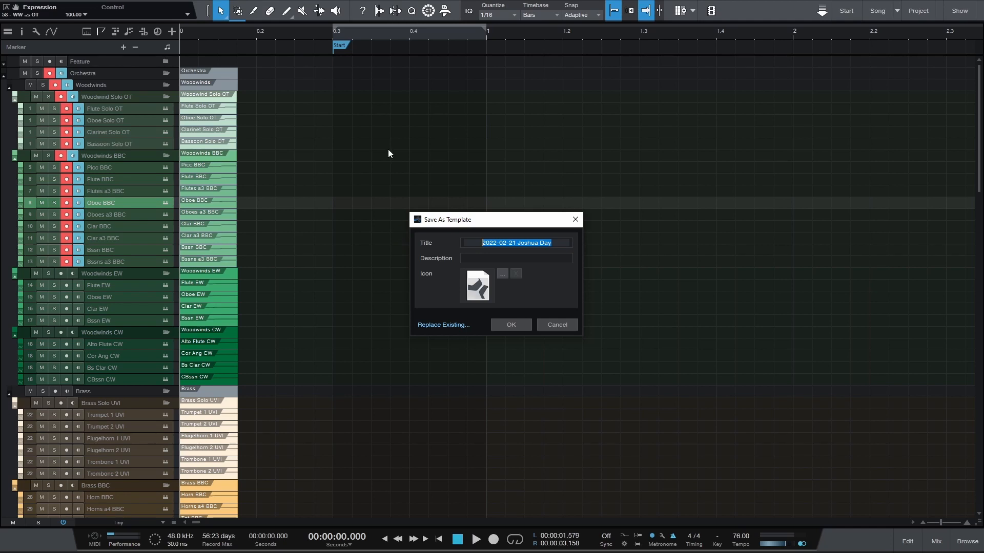
pyautogui.write('Comp')
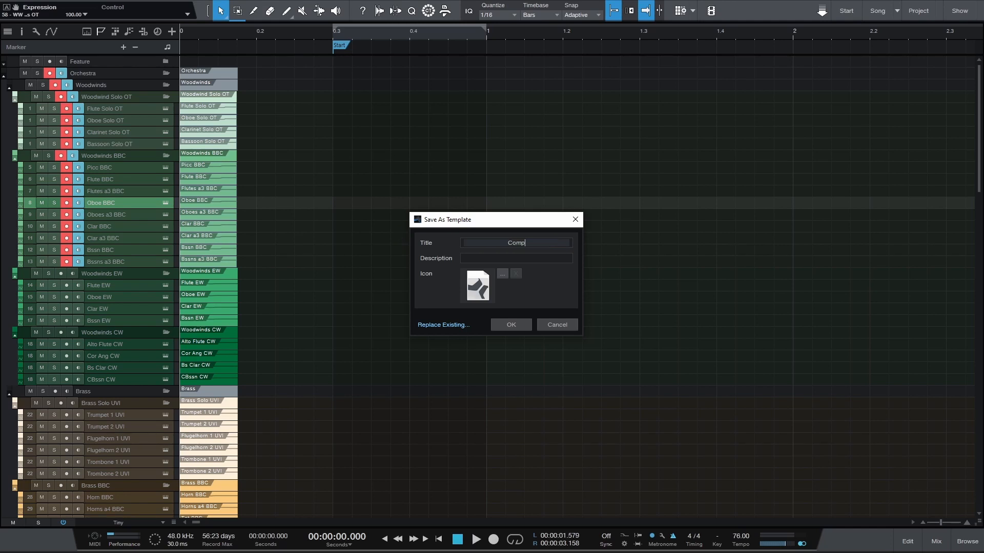
pyautogui.write('osing Template')
pyautogui.click(510, 258)
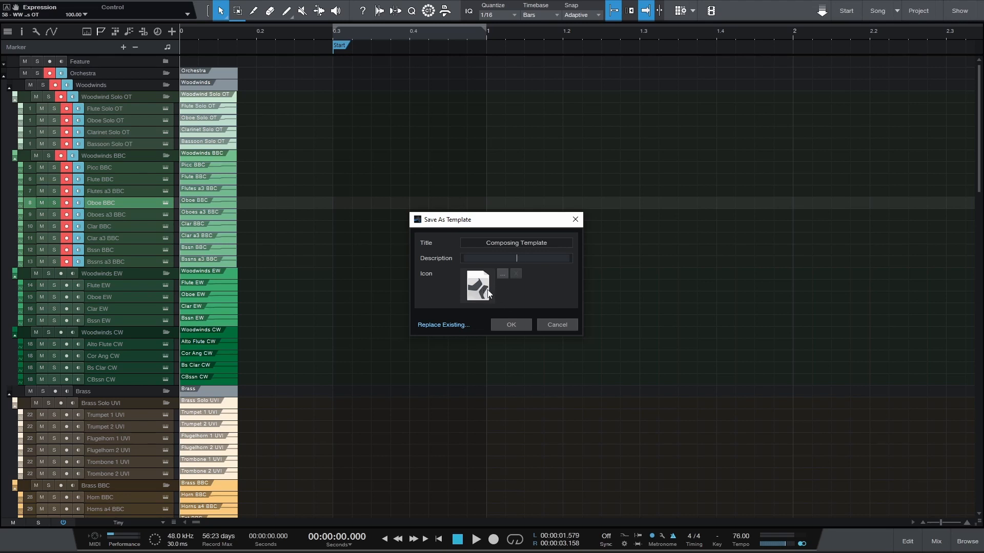
# Try the Violin-sm image from the Artwork folder as the template icon, and cancel saving the template
pyautogui.click(503, 273)
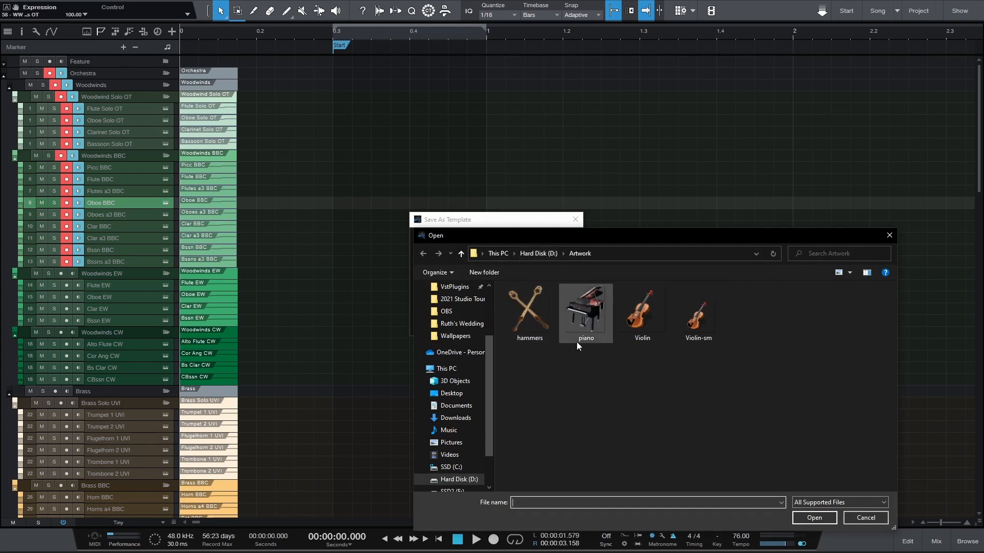
pyautogui.click(697, 325)
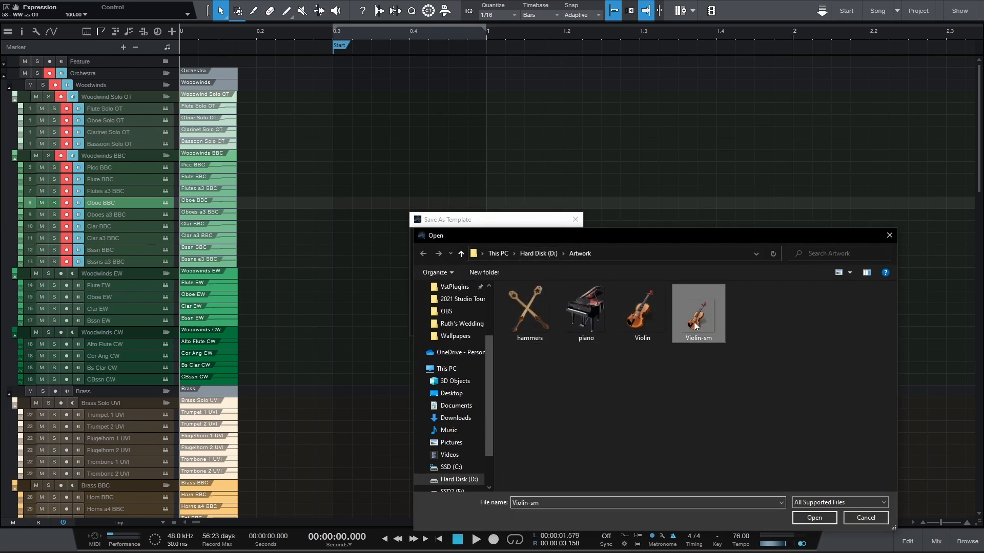
pyautogui.click(811, 517)
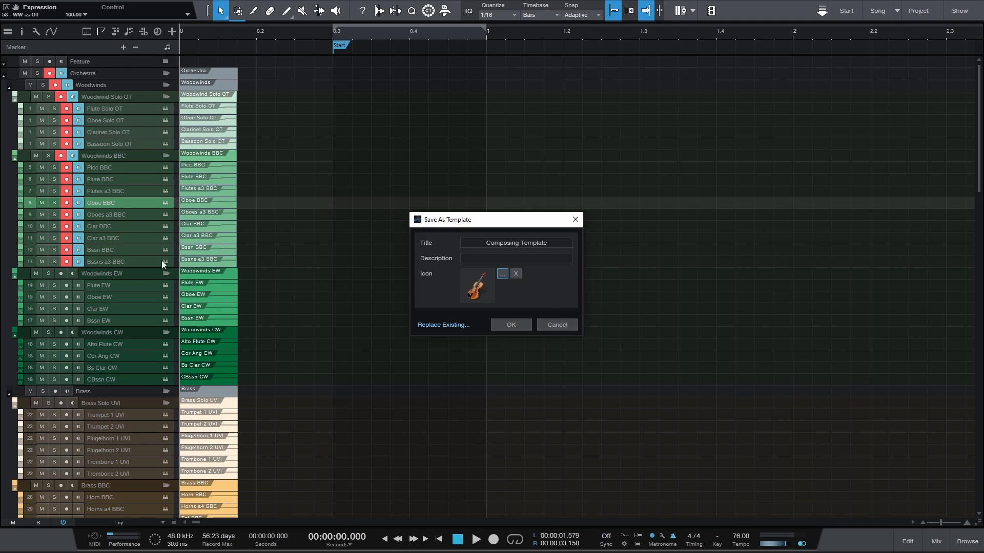
pyautogui.click(554, 326)
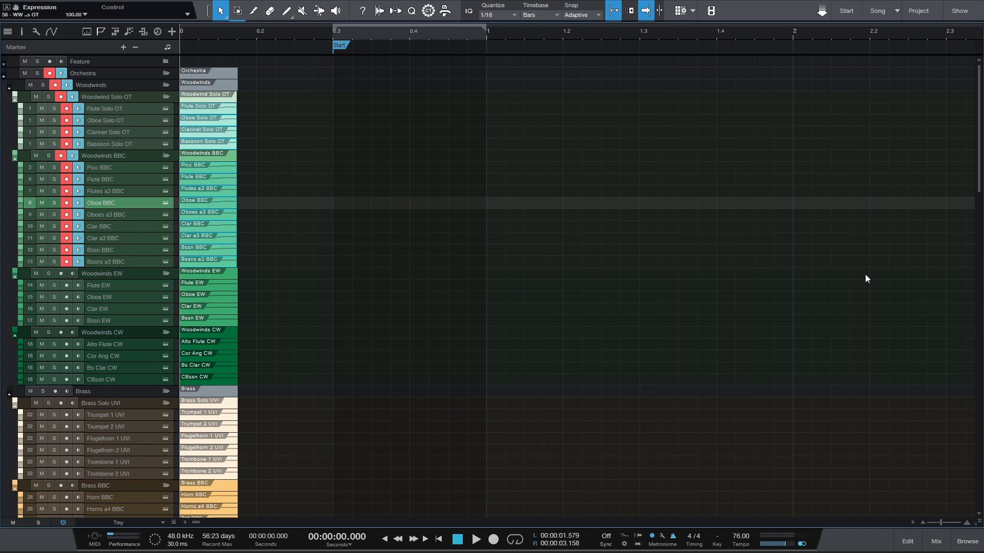
# Bring the Main output's Level Meter window into view, set it to TP mode, and move it back off the screen
pyautogui.moveTo(983, 45); pyautogui.dragTo(772, 18)
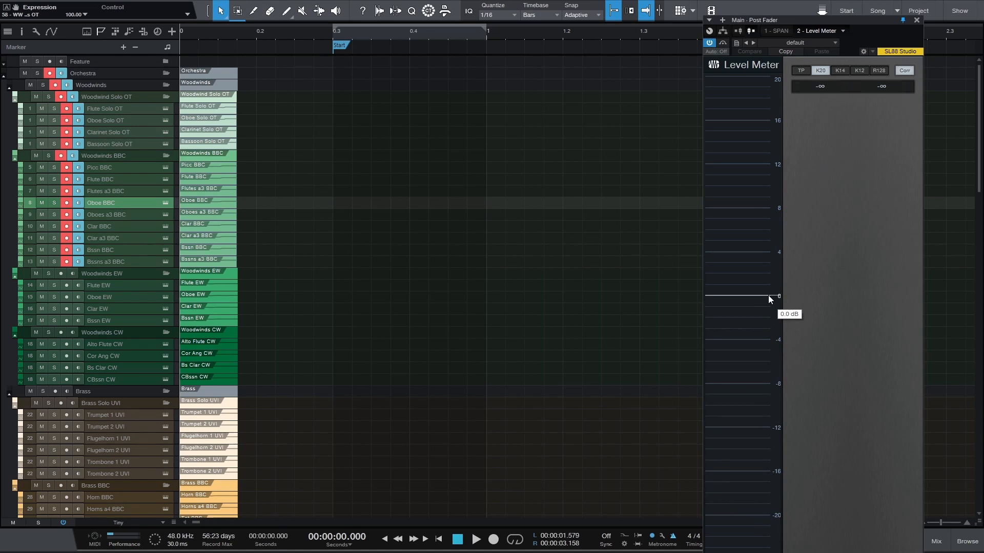
pyautogui.click(804, 71)
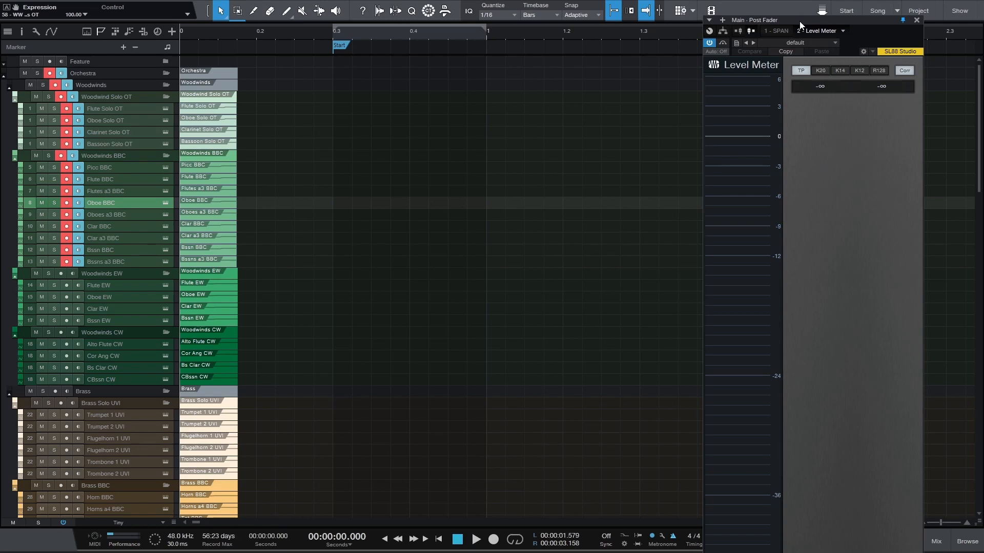
pyautogui.moveTo(818, 23); pyautogui.dragTo(983, 16)
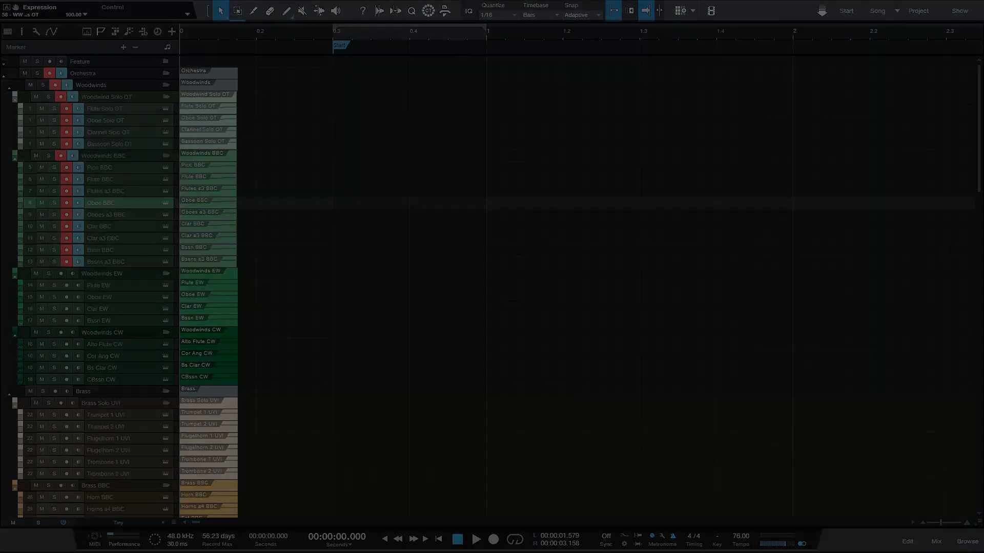